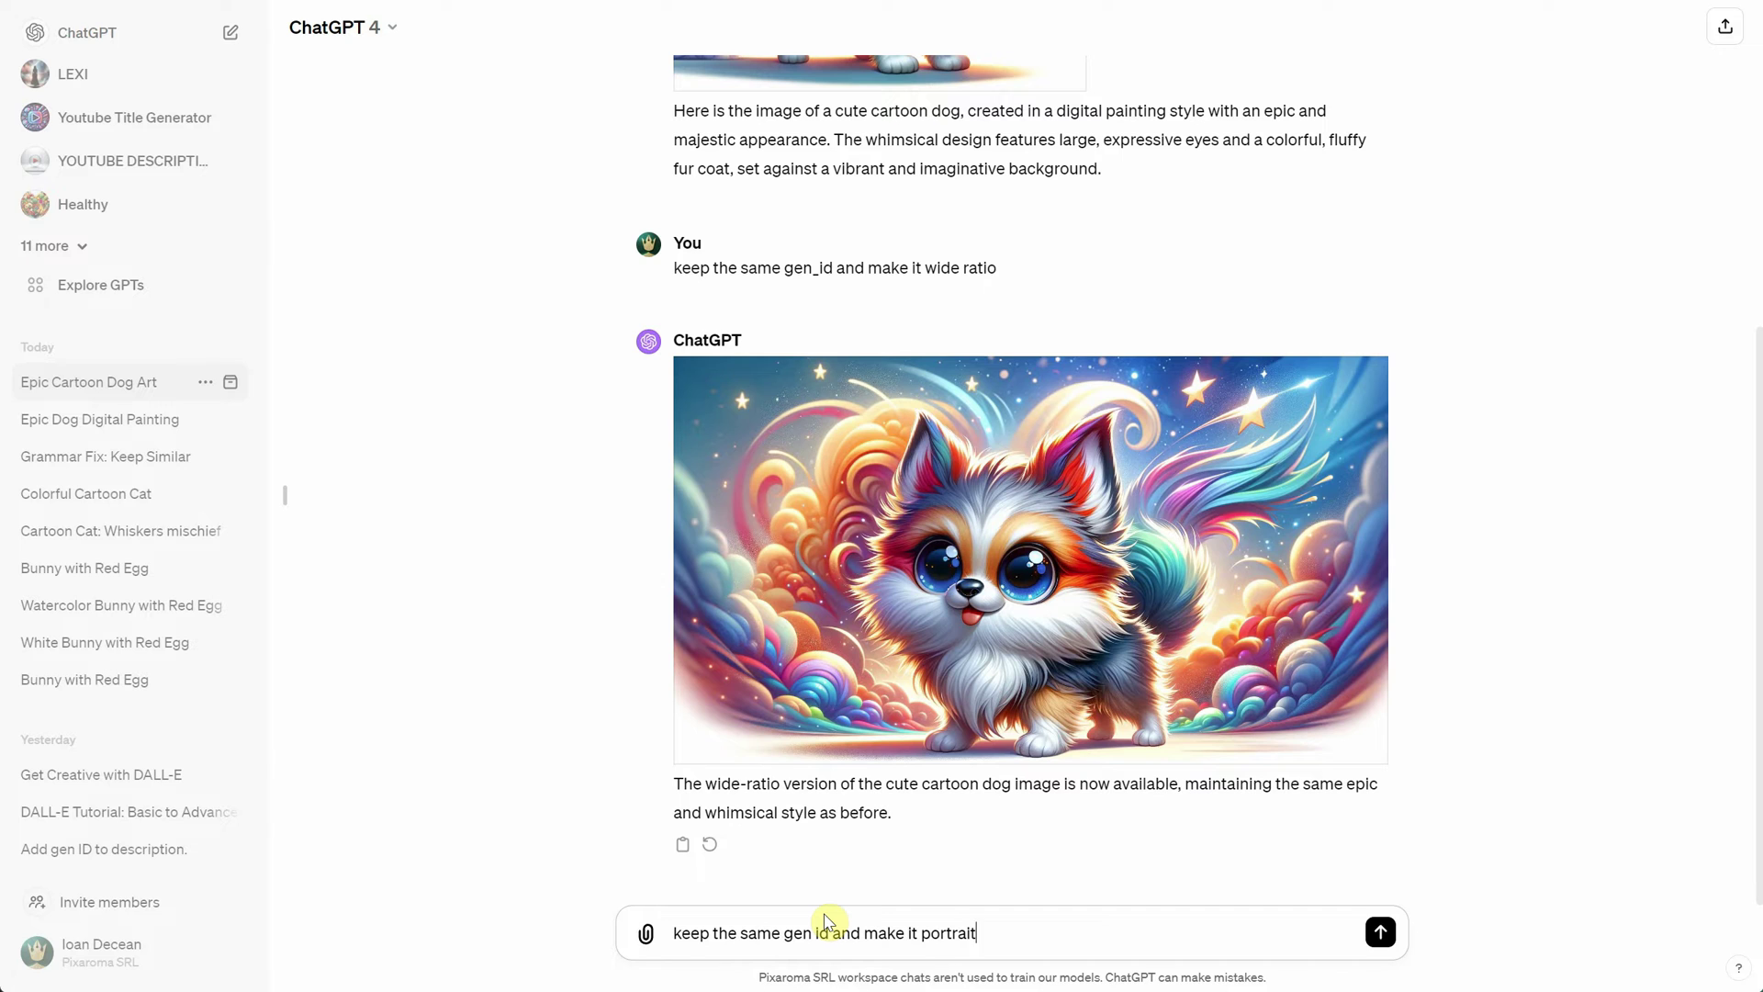
Step: Submit the prompt "keep the same gen id and make it portrait ratio" for the cartoon dog and view the generated image
{"action": "key", "text": "Return"}
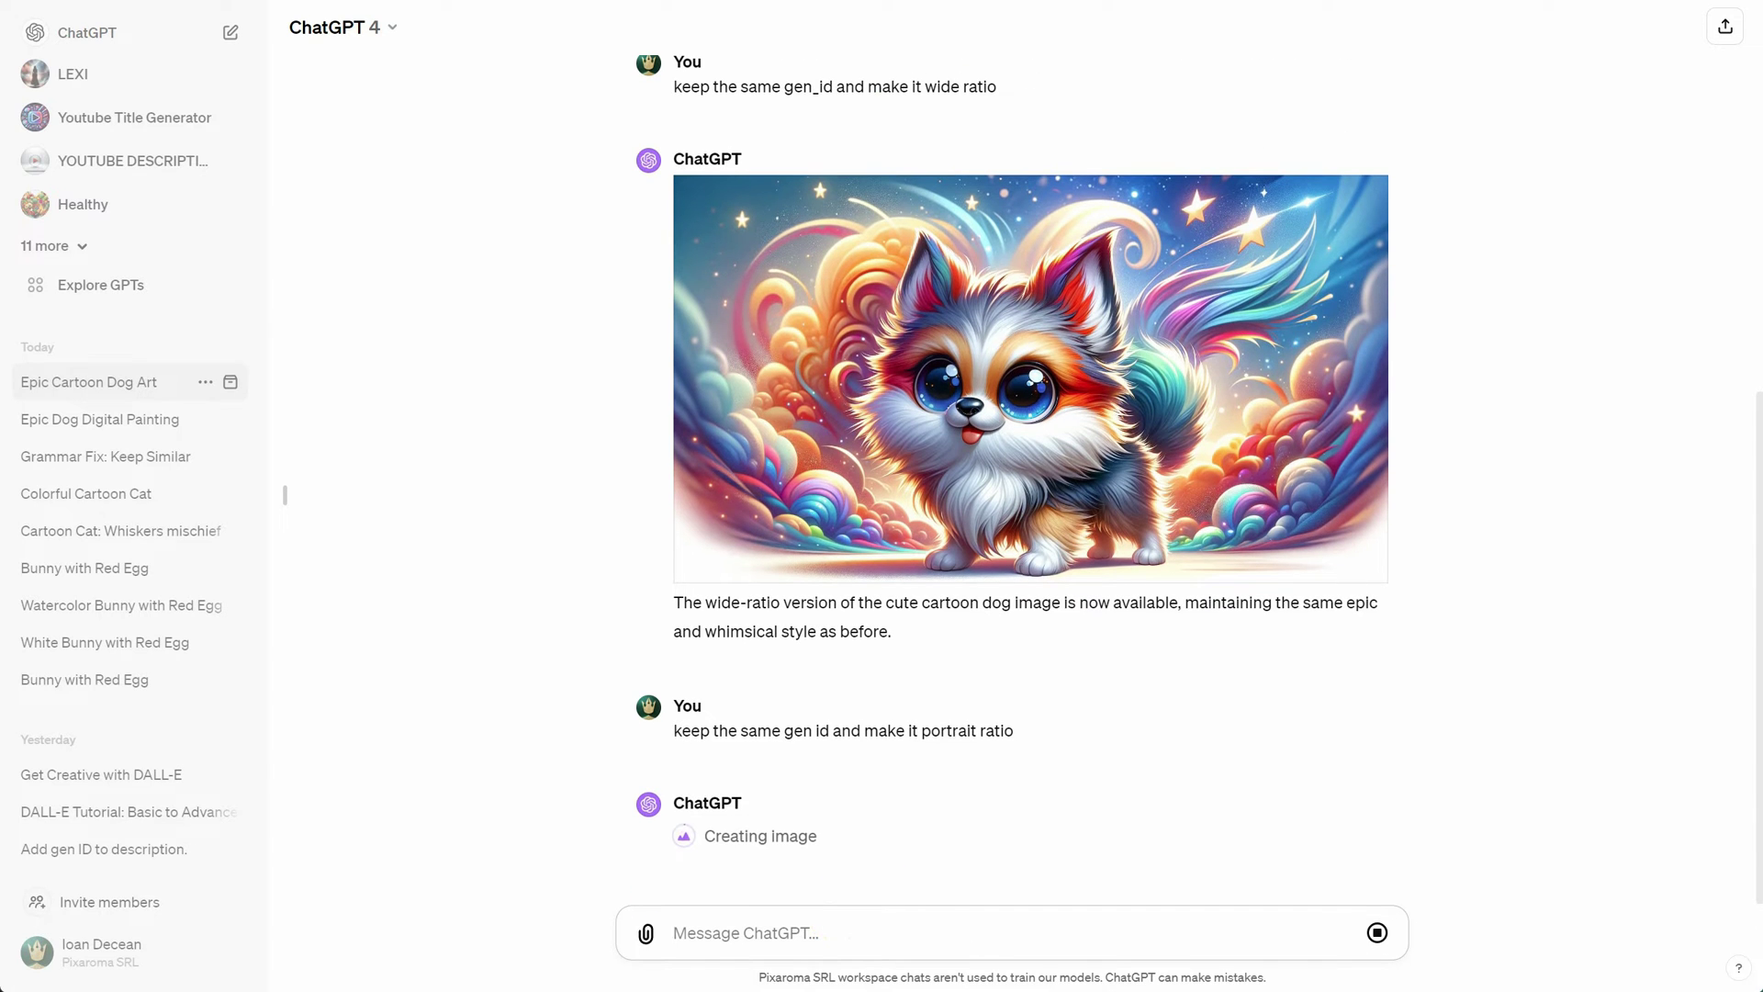
{"action": "scroll", "coordinate": [1157, 505], "scroll_direction": "up", "scroll_amount": 8}
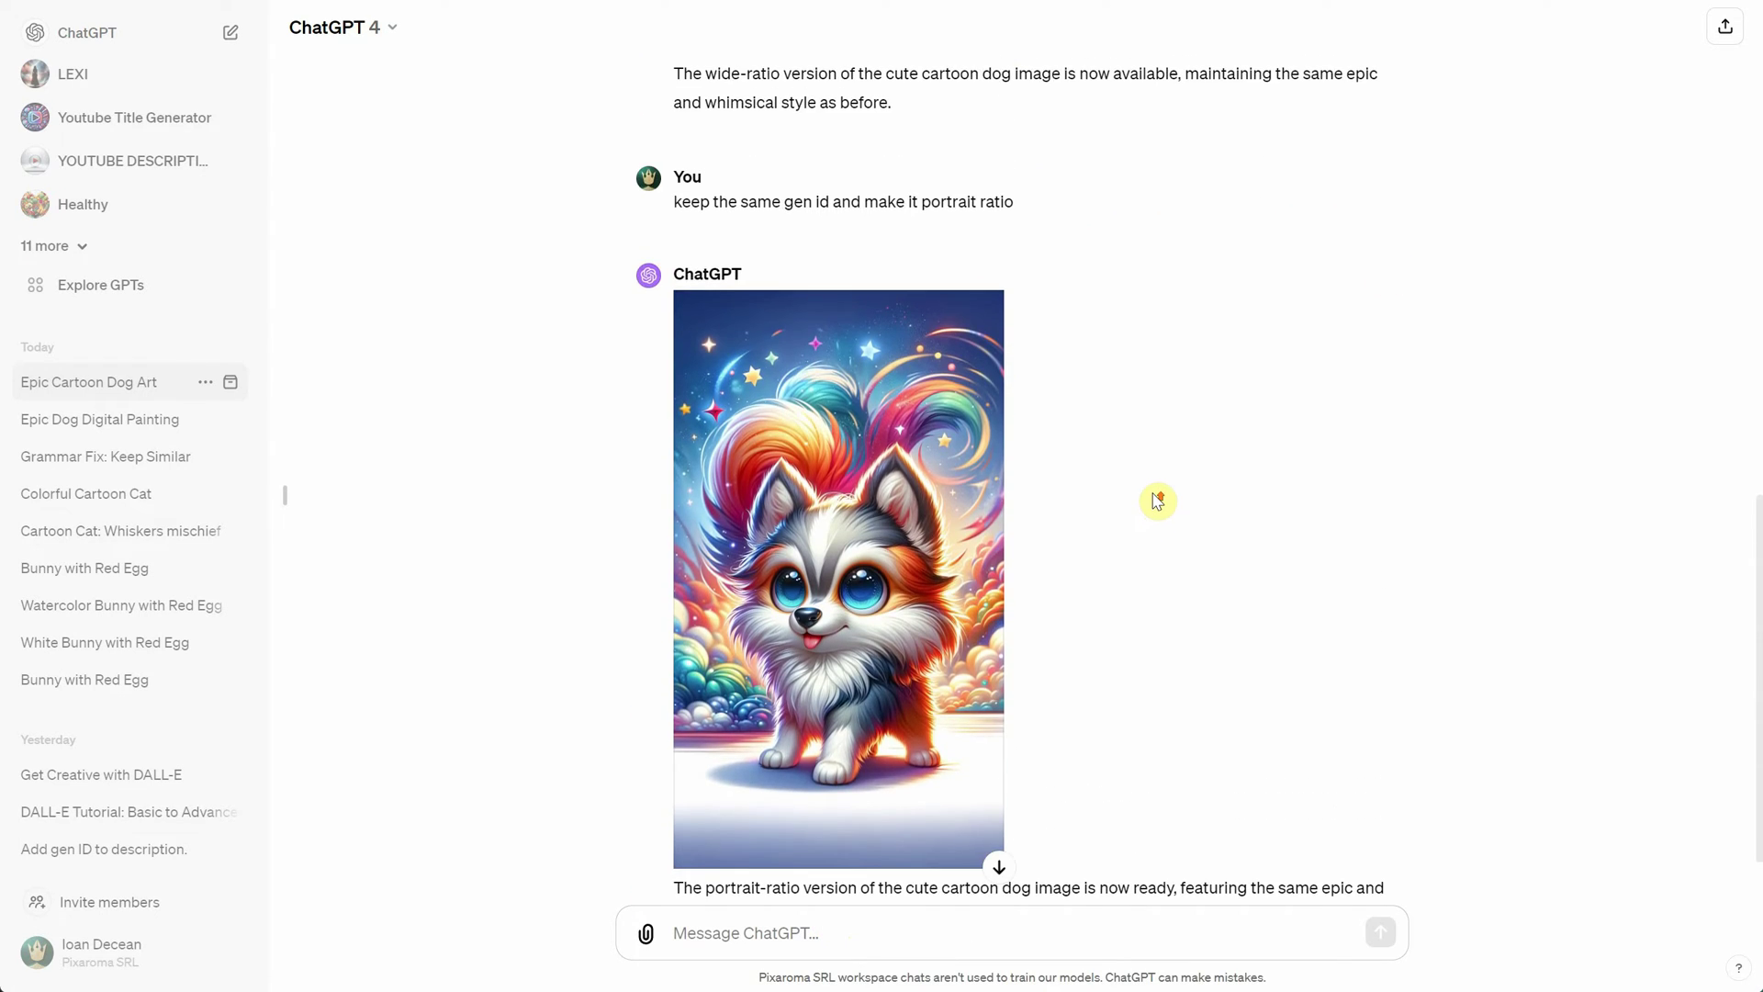
{"action": "scroll", "coordinate": [1157, 496], "scroll_direction": "down", "scroll_amount": 8}
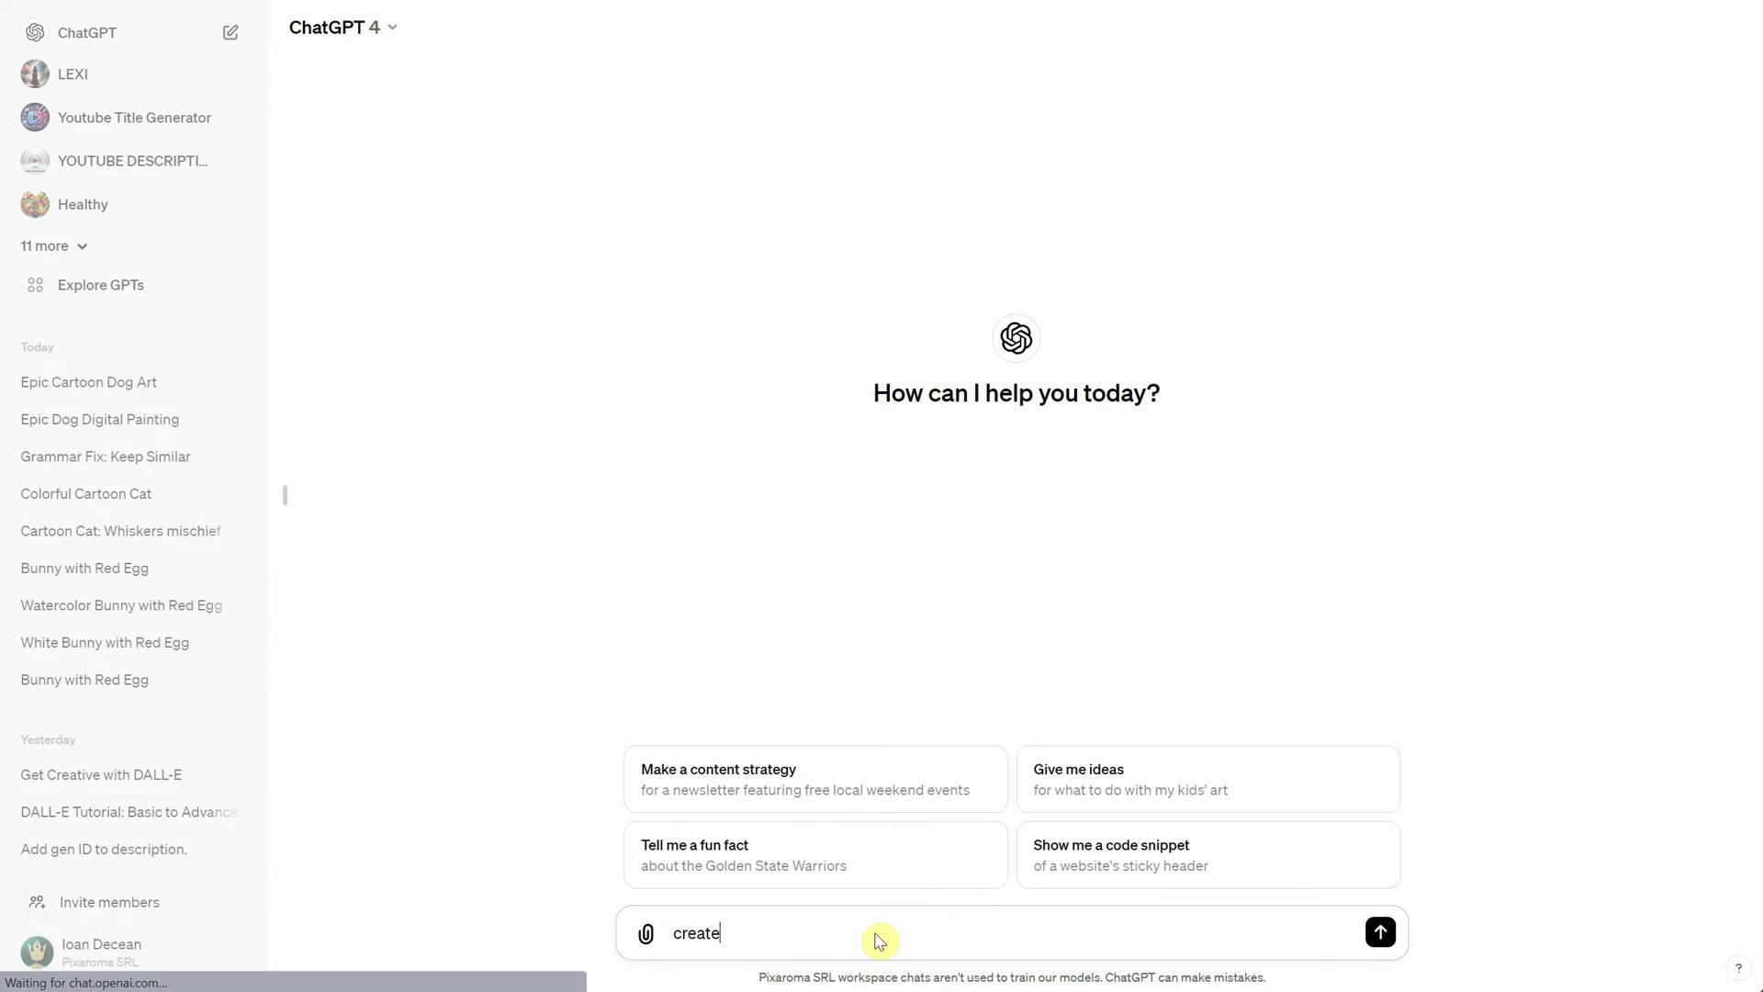
Step: Request an image in the new chat with the prompt "create an oil painting of a bunny with a green hat"
{"action": "type", "text": "am"}
{"action": "key", "text": "BackSpace"}
{"action": "type", "text": "n oil pa"}
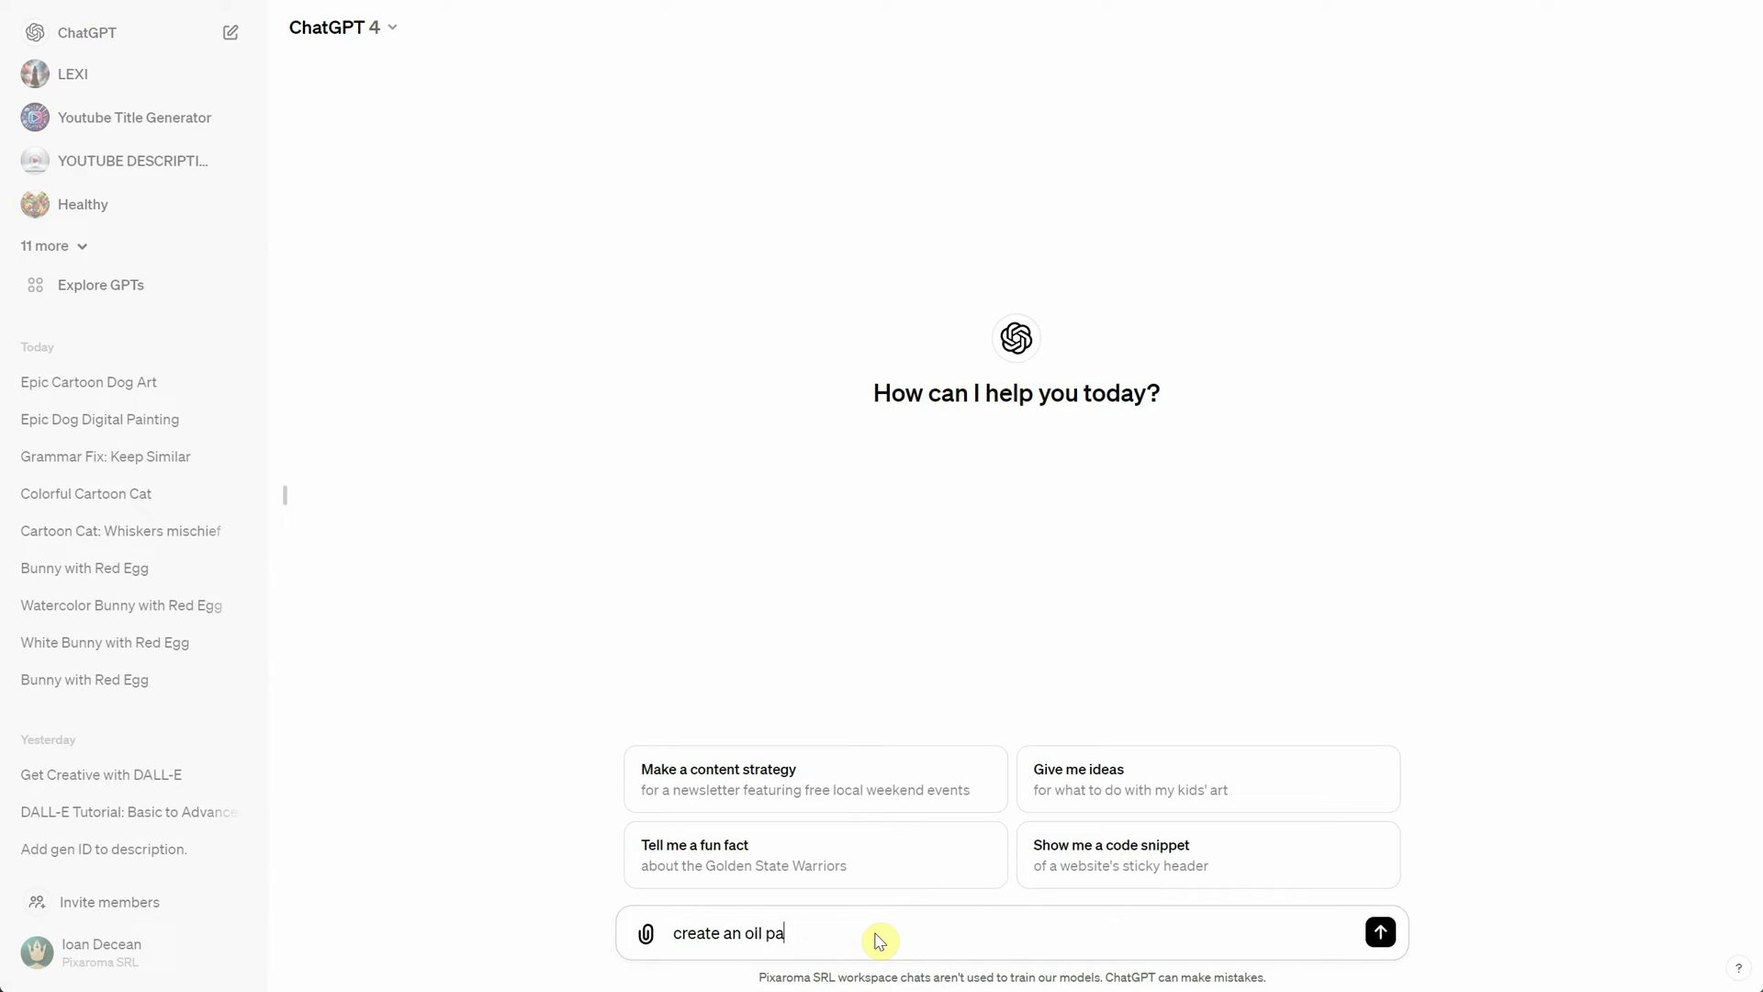
{"action": "type", "text": "inting of a bunny with a green hat"}
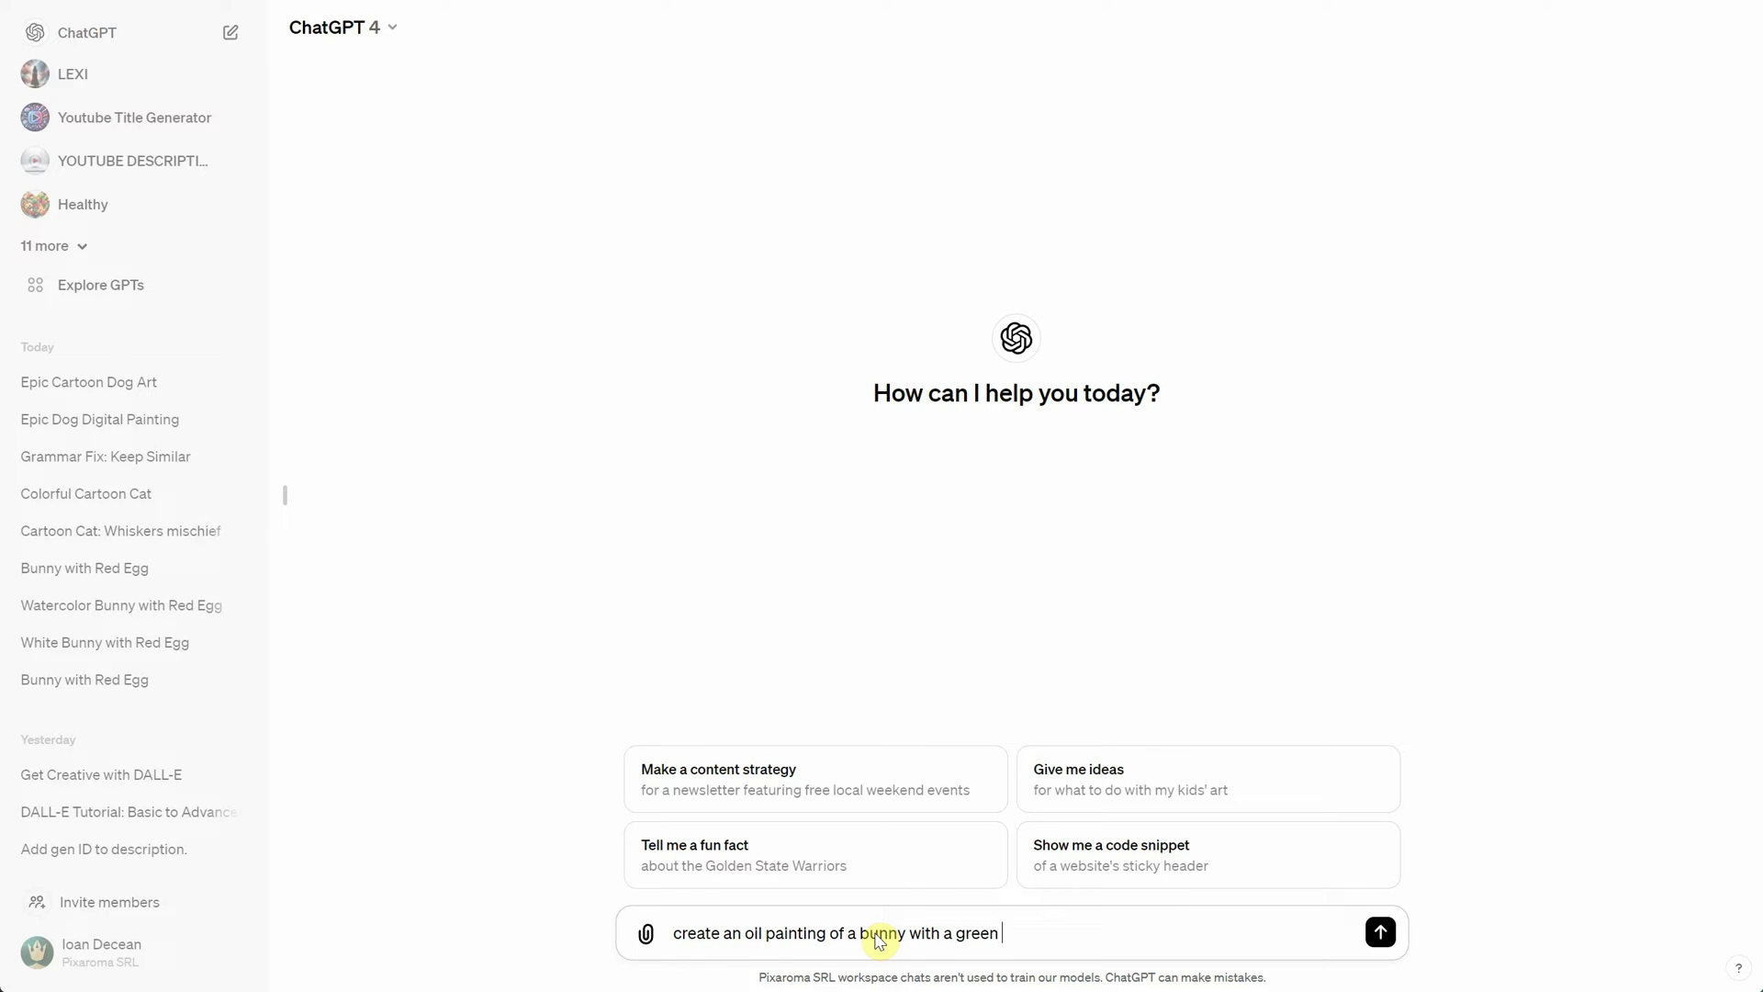
{"action": "key", "text": "Return"}
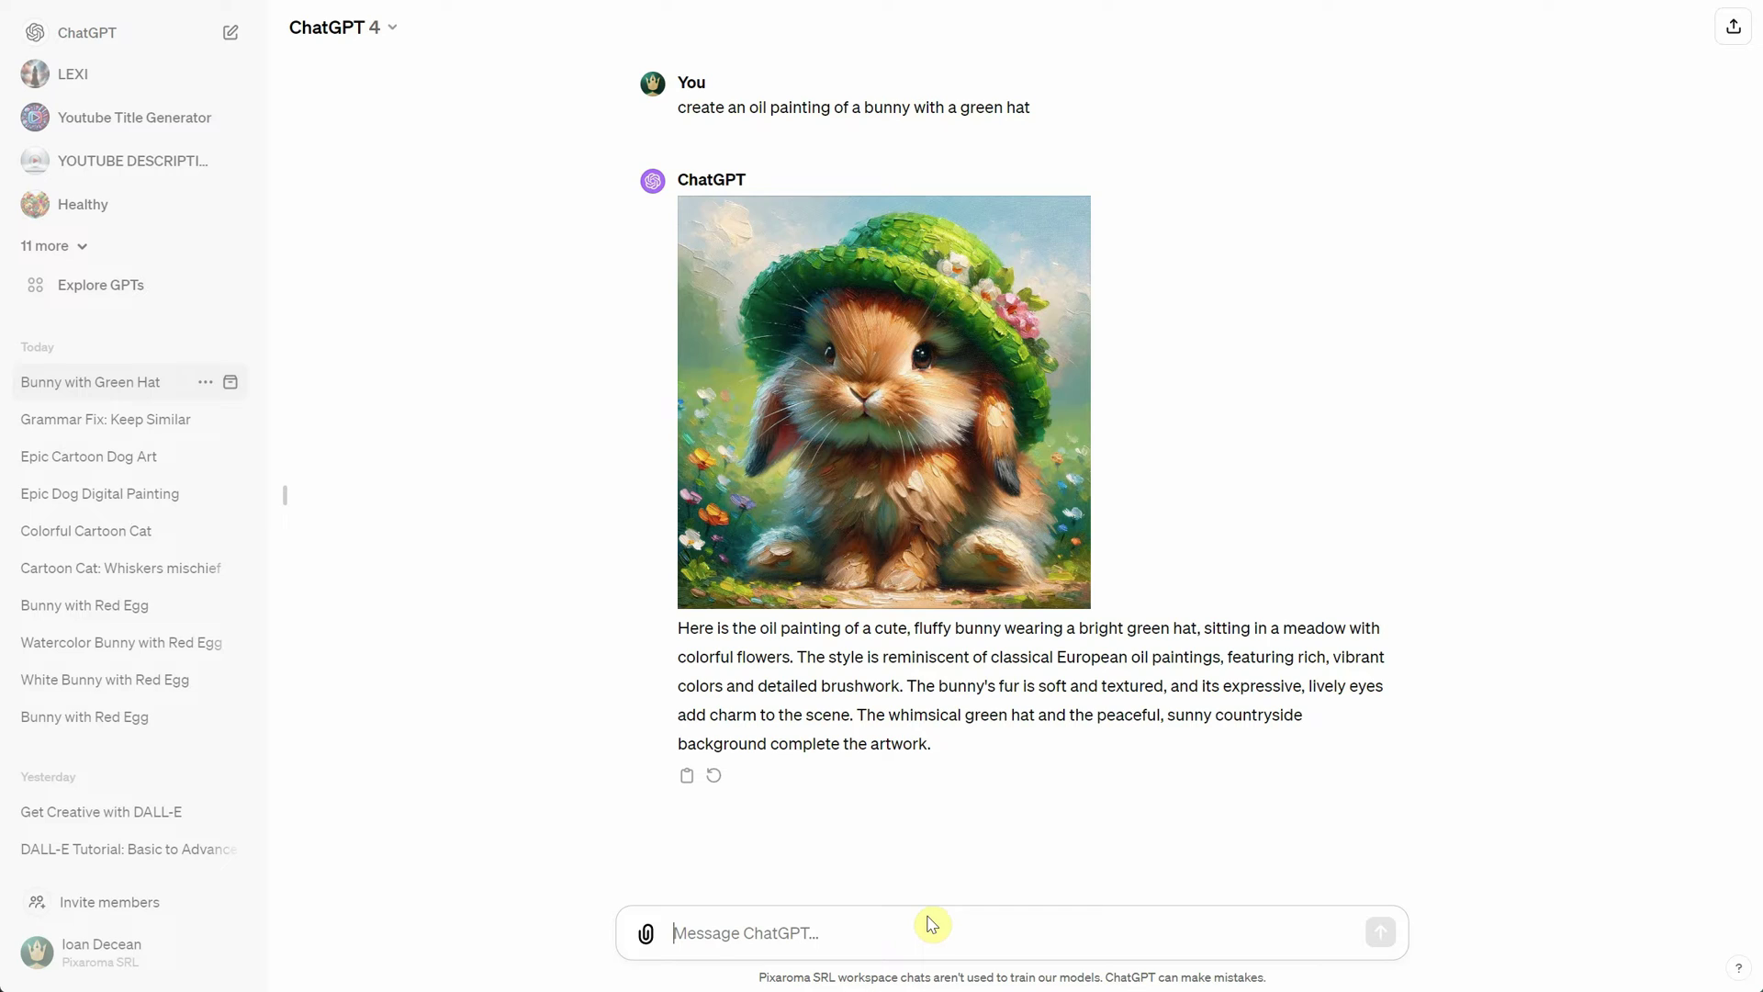
Step: Request a variation with the prompt "keep the same generation id but change the hat to red color instead of green"
{"action": "type", "text": "keep t"}
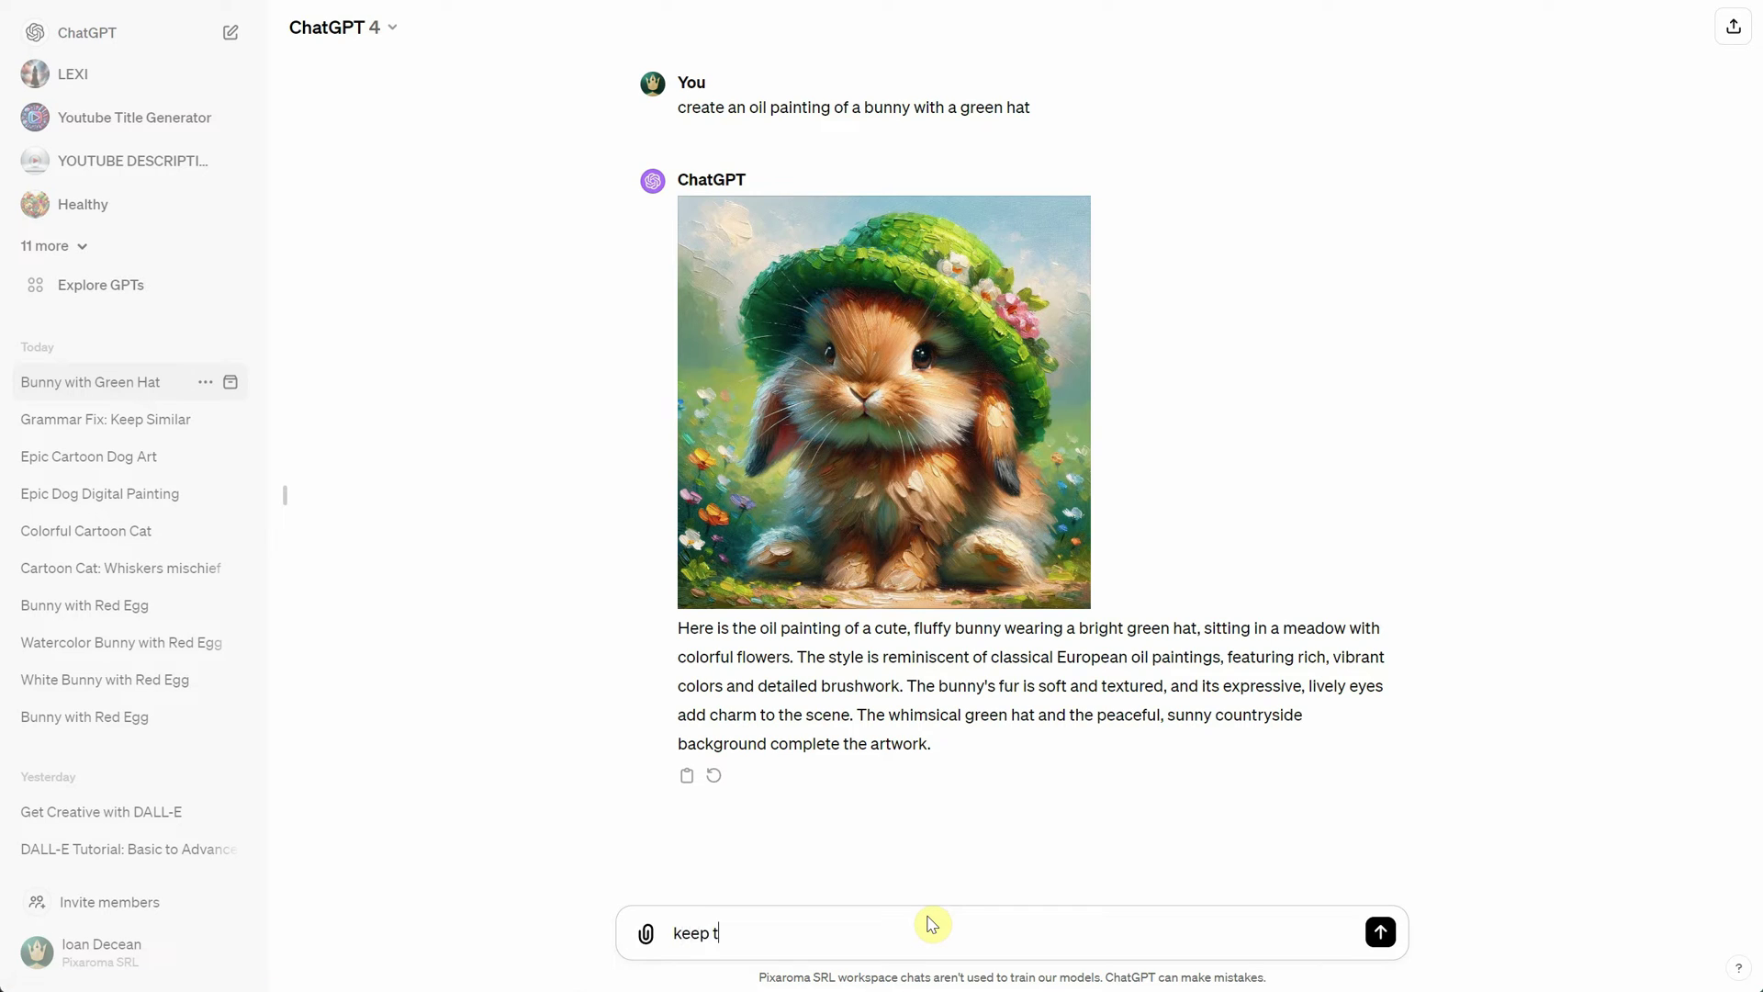
{"action": "type", "text": "ehe same generation id but "}
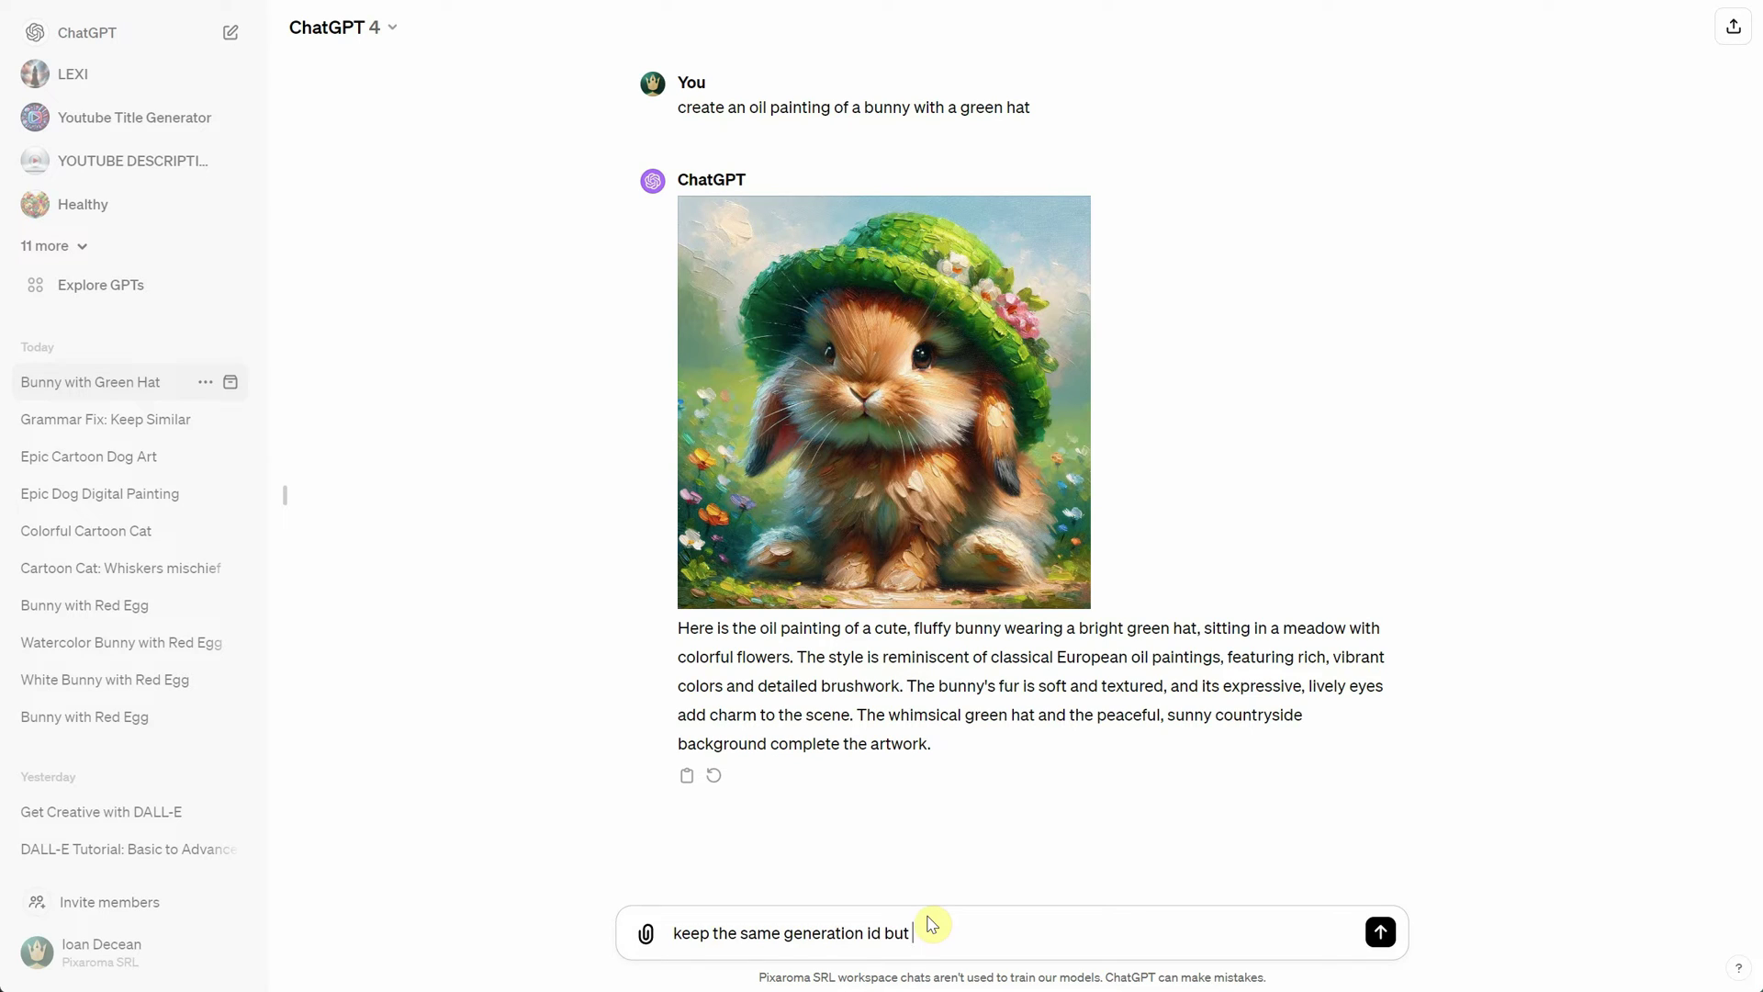
{"action": "type", "text": "change the hat to red color instead "}
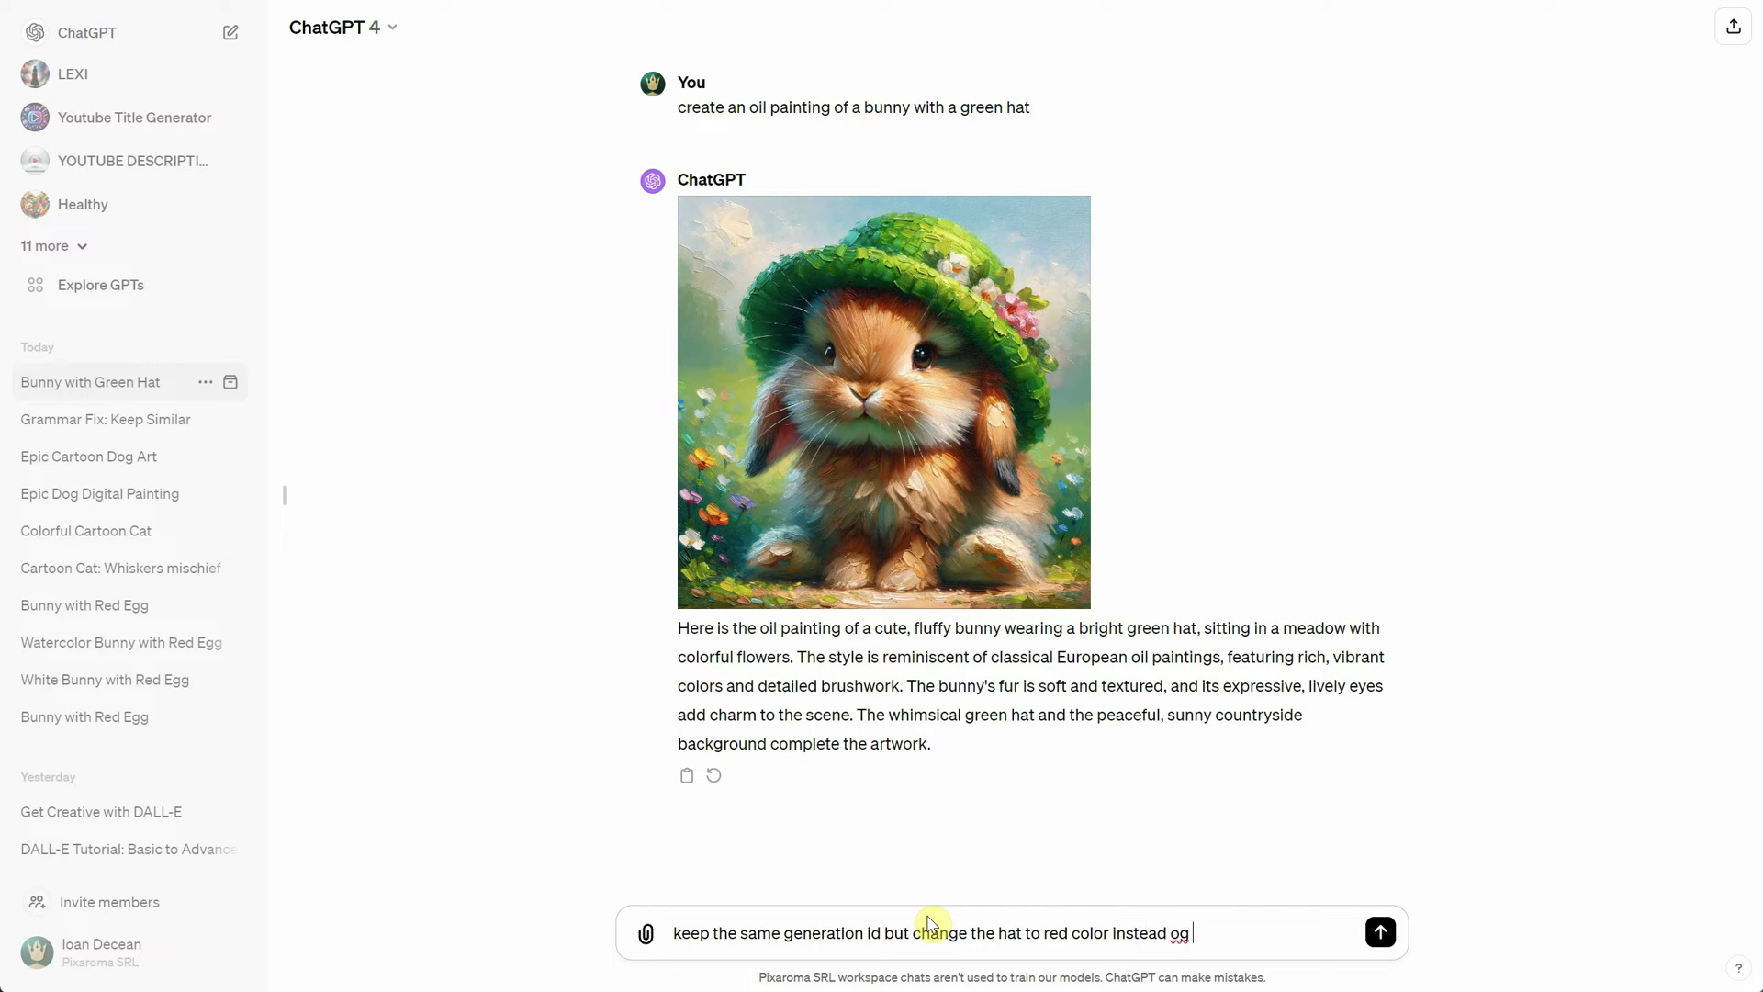
{"action": "type", "text": "of green"}
{"action": "key", "text": "Return"}
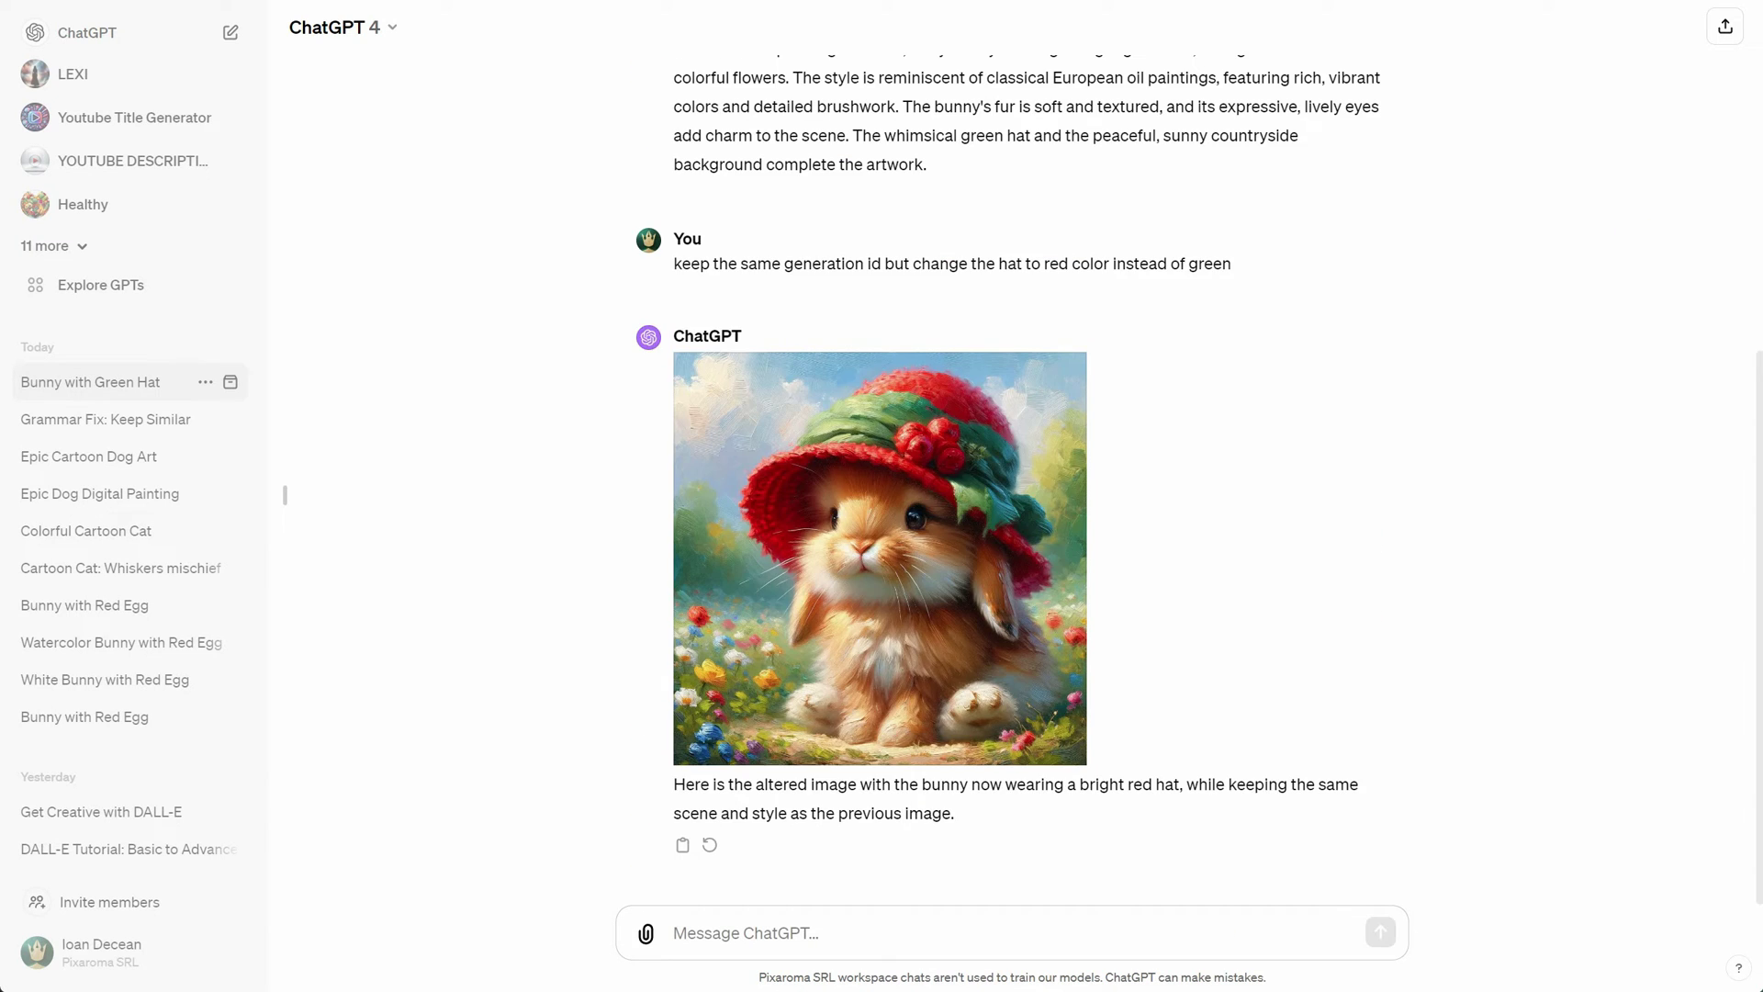
Step: Compare the two bunny images and submit the prompt "do another one same gen id but with the hat to be orange"
{"action": "scroll", "coordinate": [1336, 437], "scroll_direction": "up", "scroll_amount": 5}
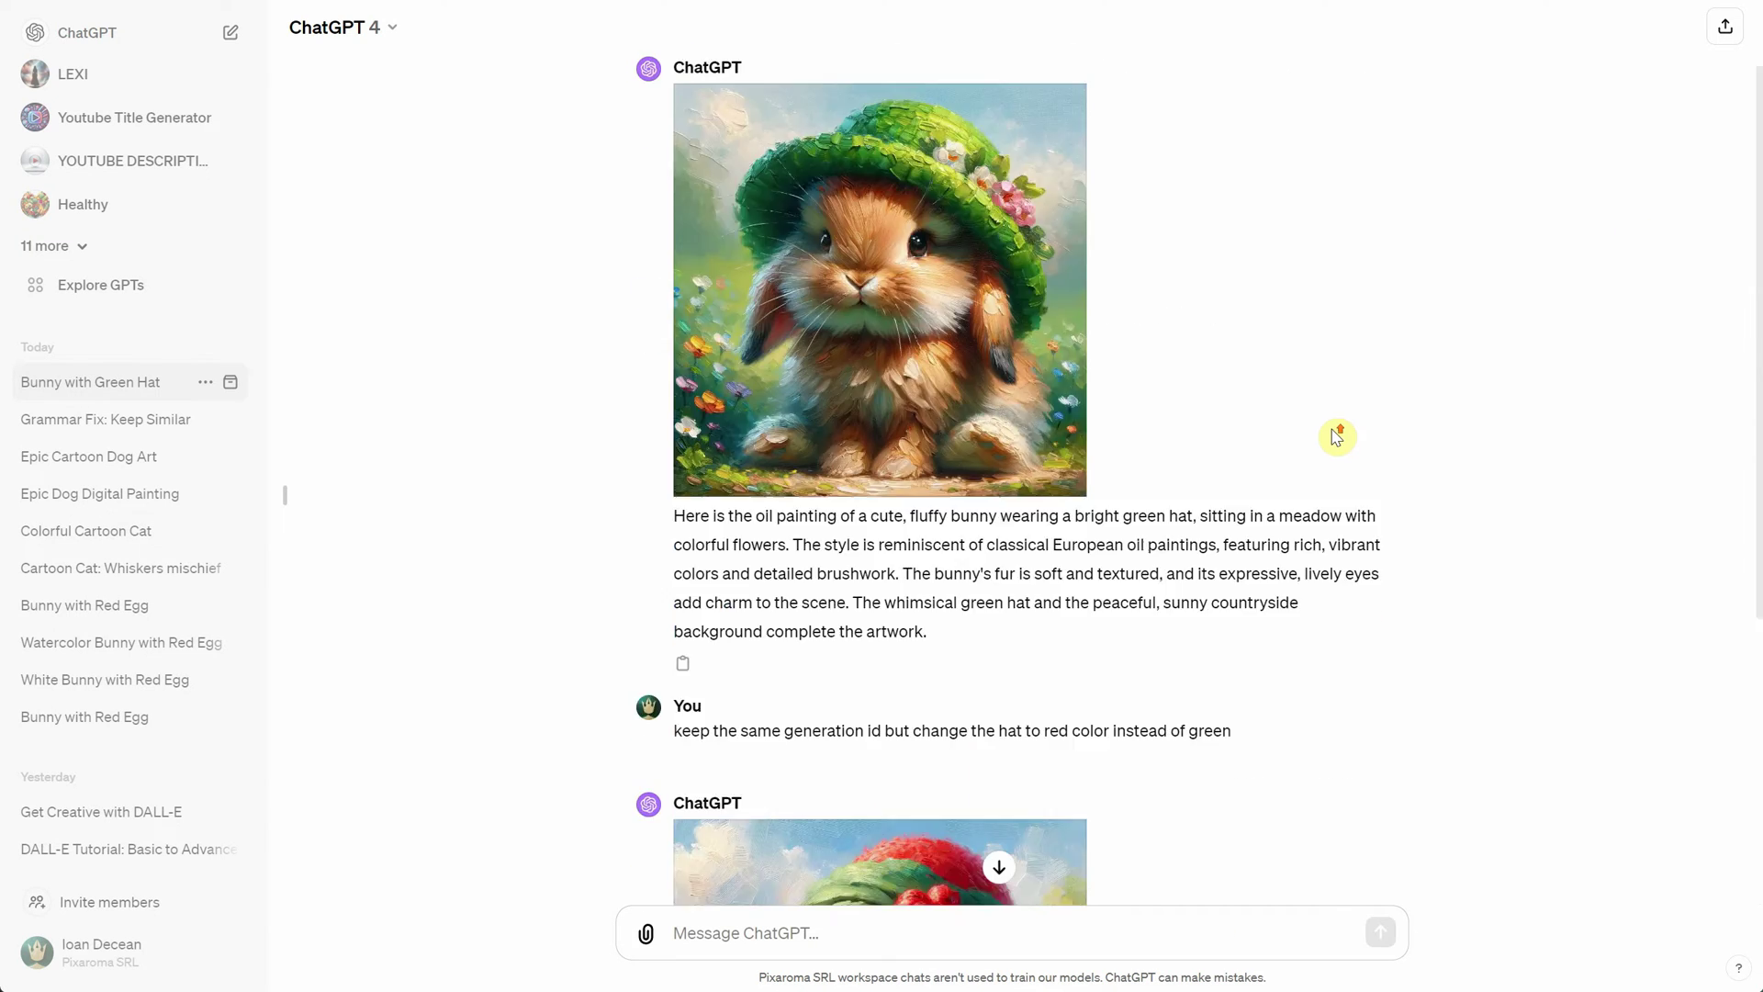
{"action": "scroll", "coordinate": [1337, 437], "scroll_direction": "up", "scroll_amount": 1}
{"action": "scroll", "coordinate": [1337, 427], "scroll_direction": "down", "scroll_amount": 6}
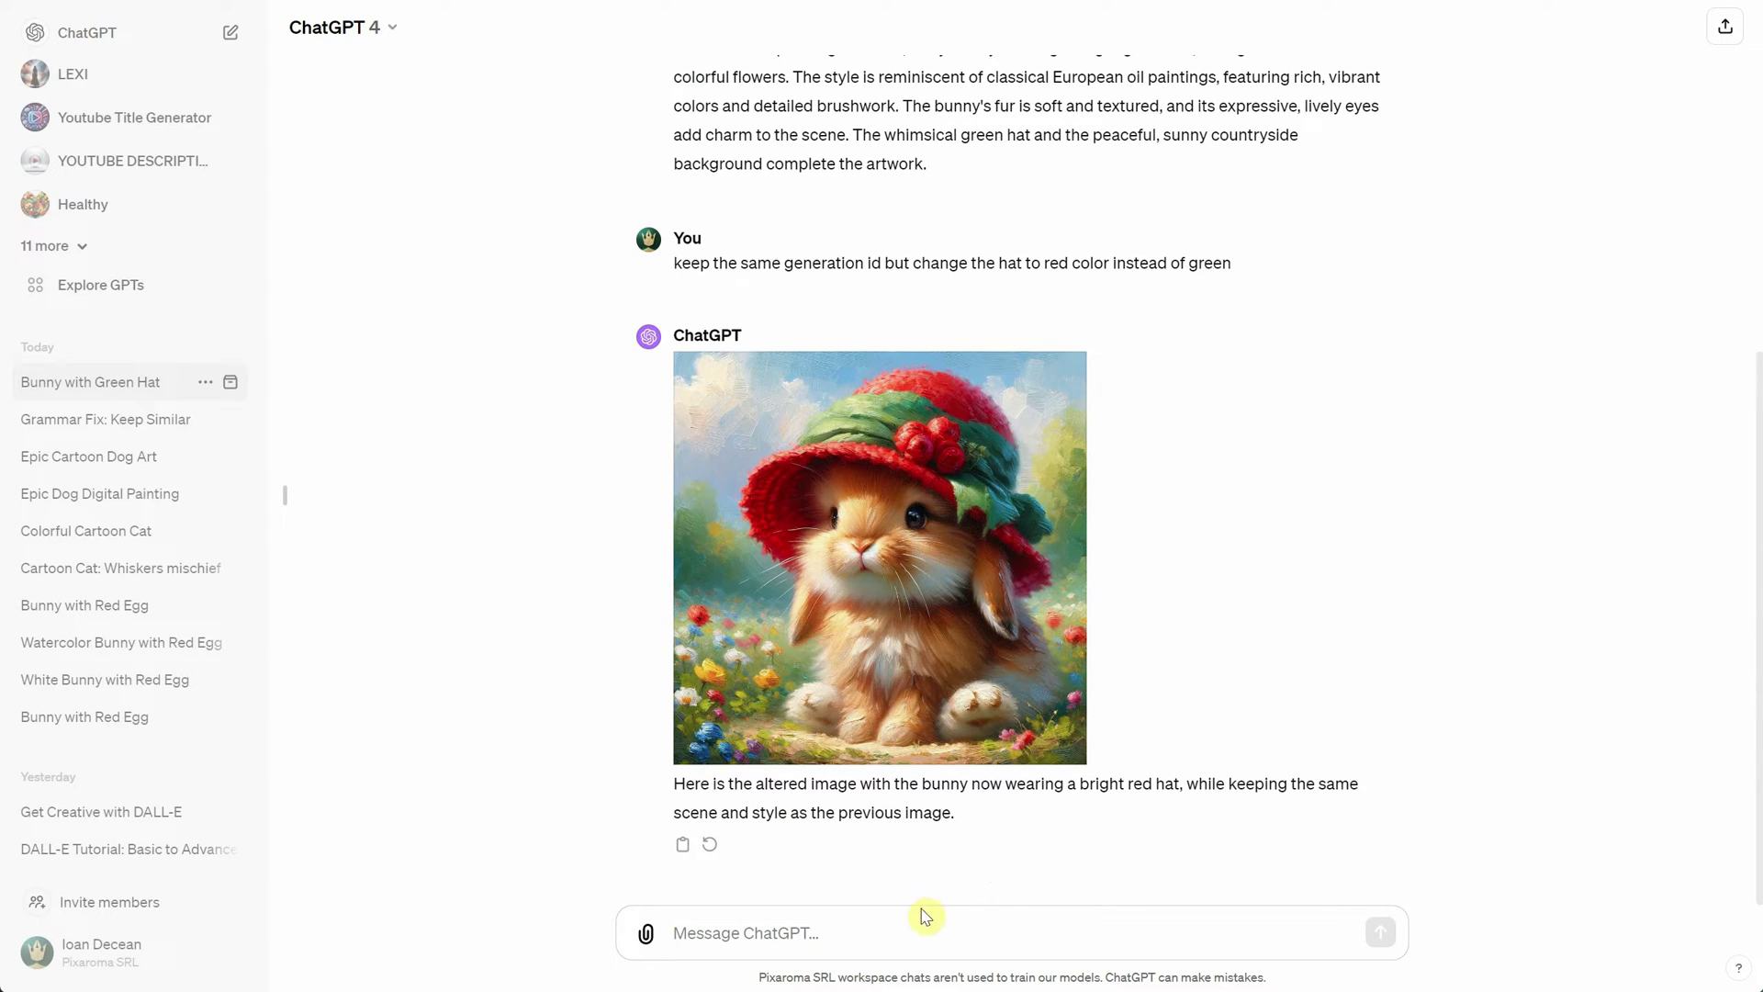
{"action": "type", "text": "do another one same gen id but with the hat to be o"}
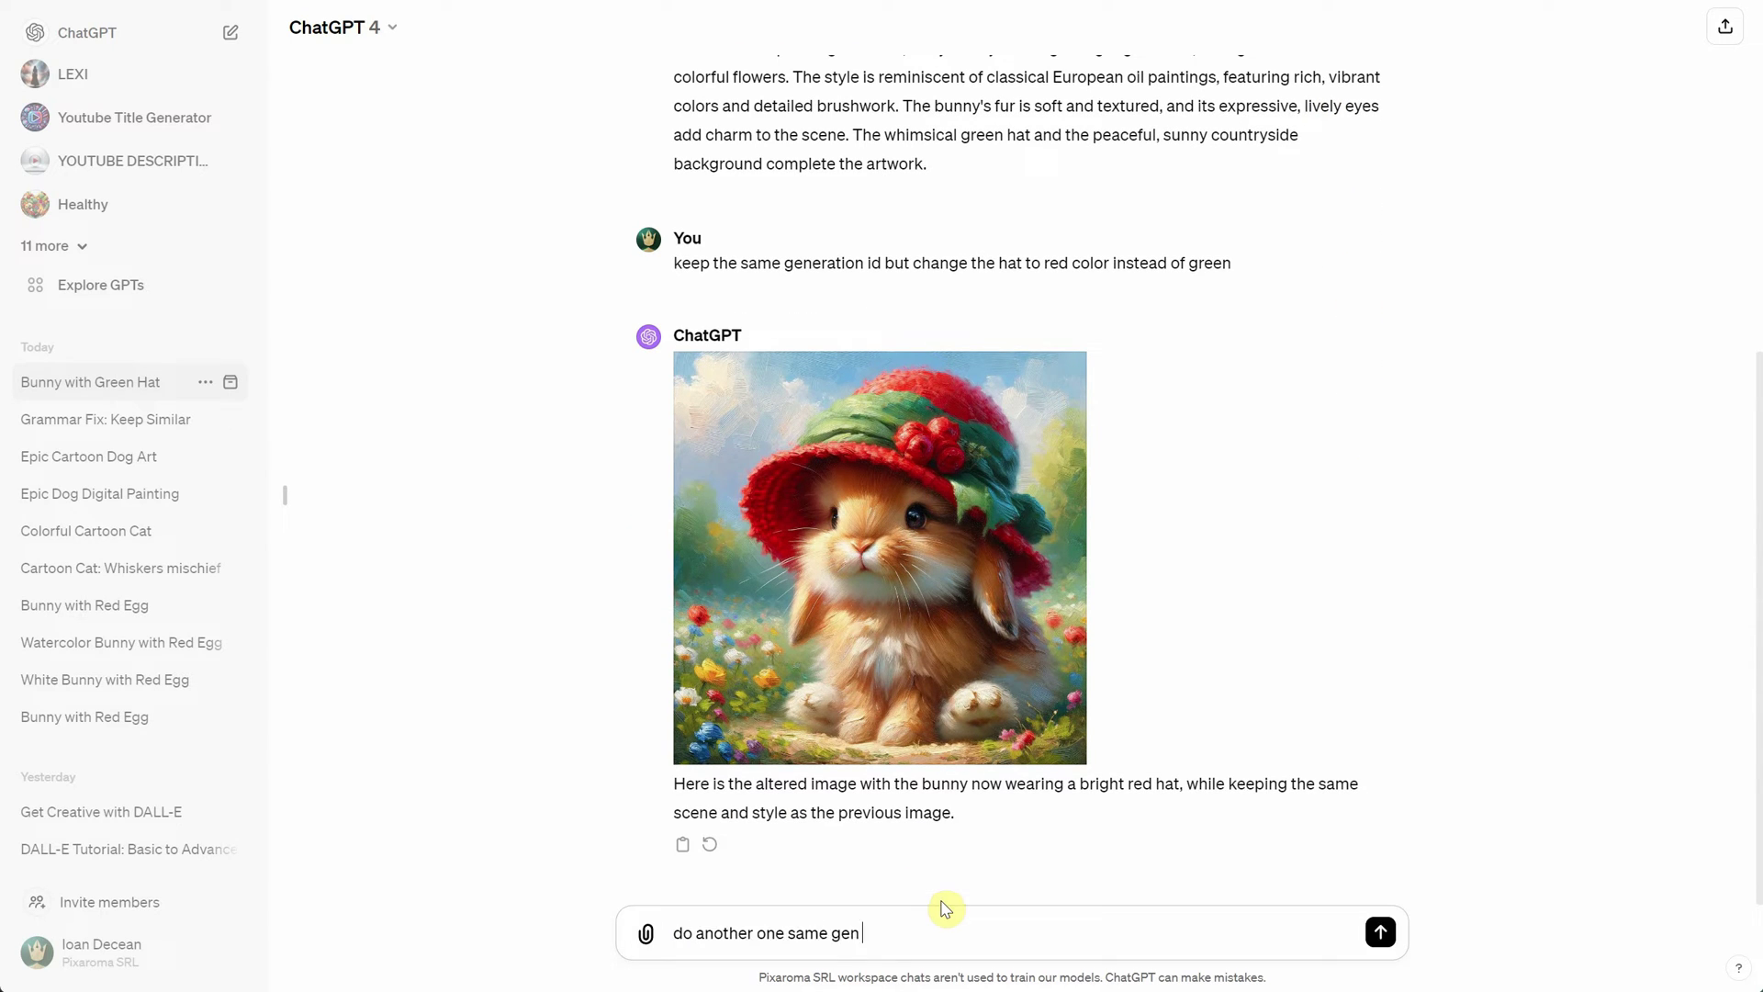
{"action": "type", "text": "range"}
{"action": "key", "text": "Return"}
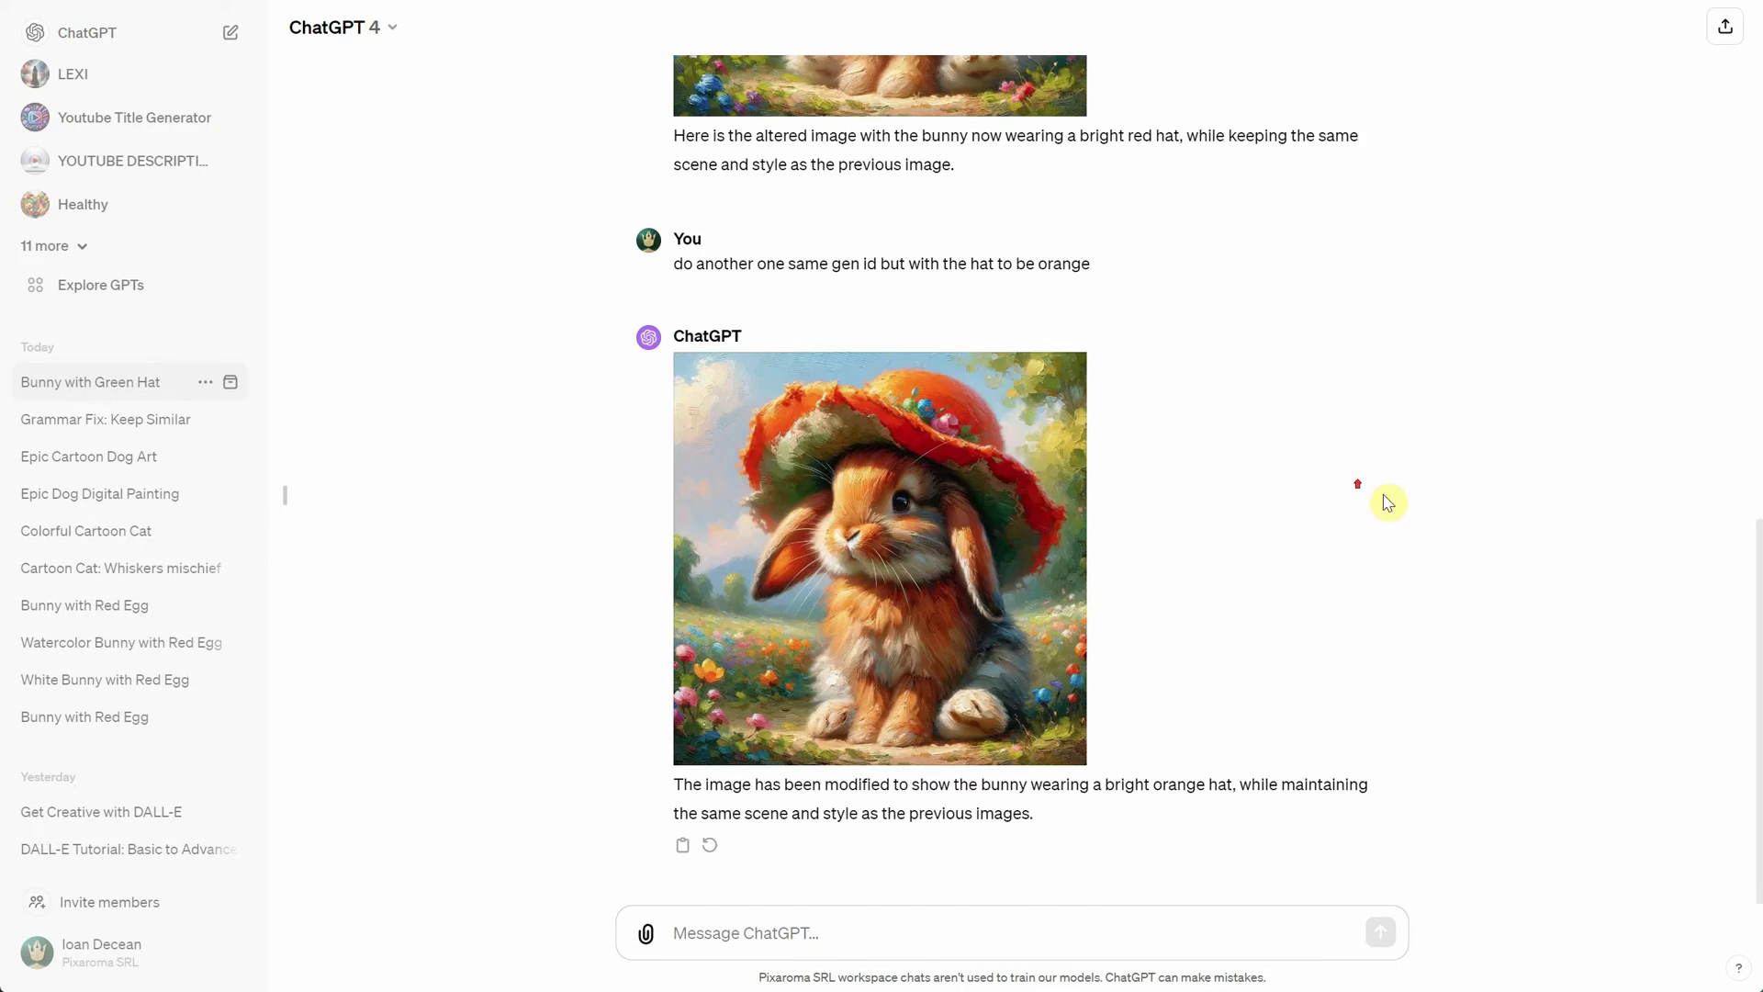
Step: Submit "keep the same generation id but with snow and winter instead of spring, and use a santa hat on the bunny, same bunny"
{"action": "scroll", "coordinate": [1346, 468], "scroll_direction": "up", "scroll_amount": 8}
{"action": "scroll", "coordinate": [1322, 449], "scroll_direction": "down", "scroll_amount": 8}
{"action": "left_click", "coordinate": [975, 919]}
{"action": "type", "text": "keep the sam"}
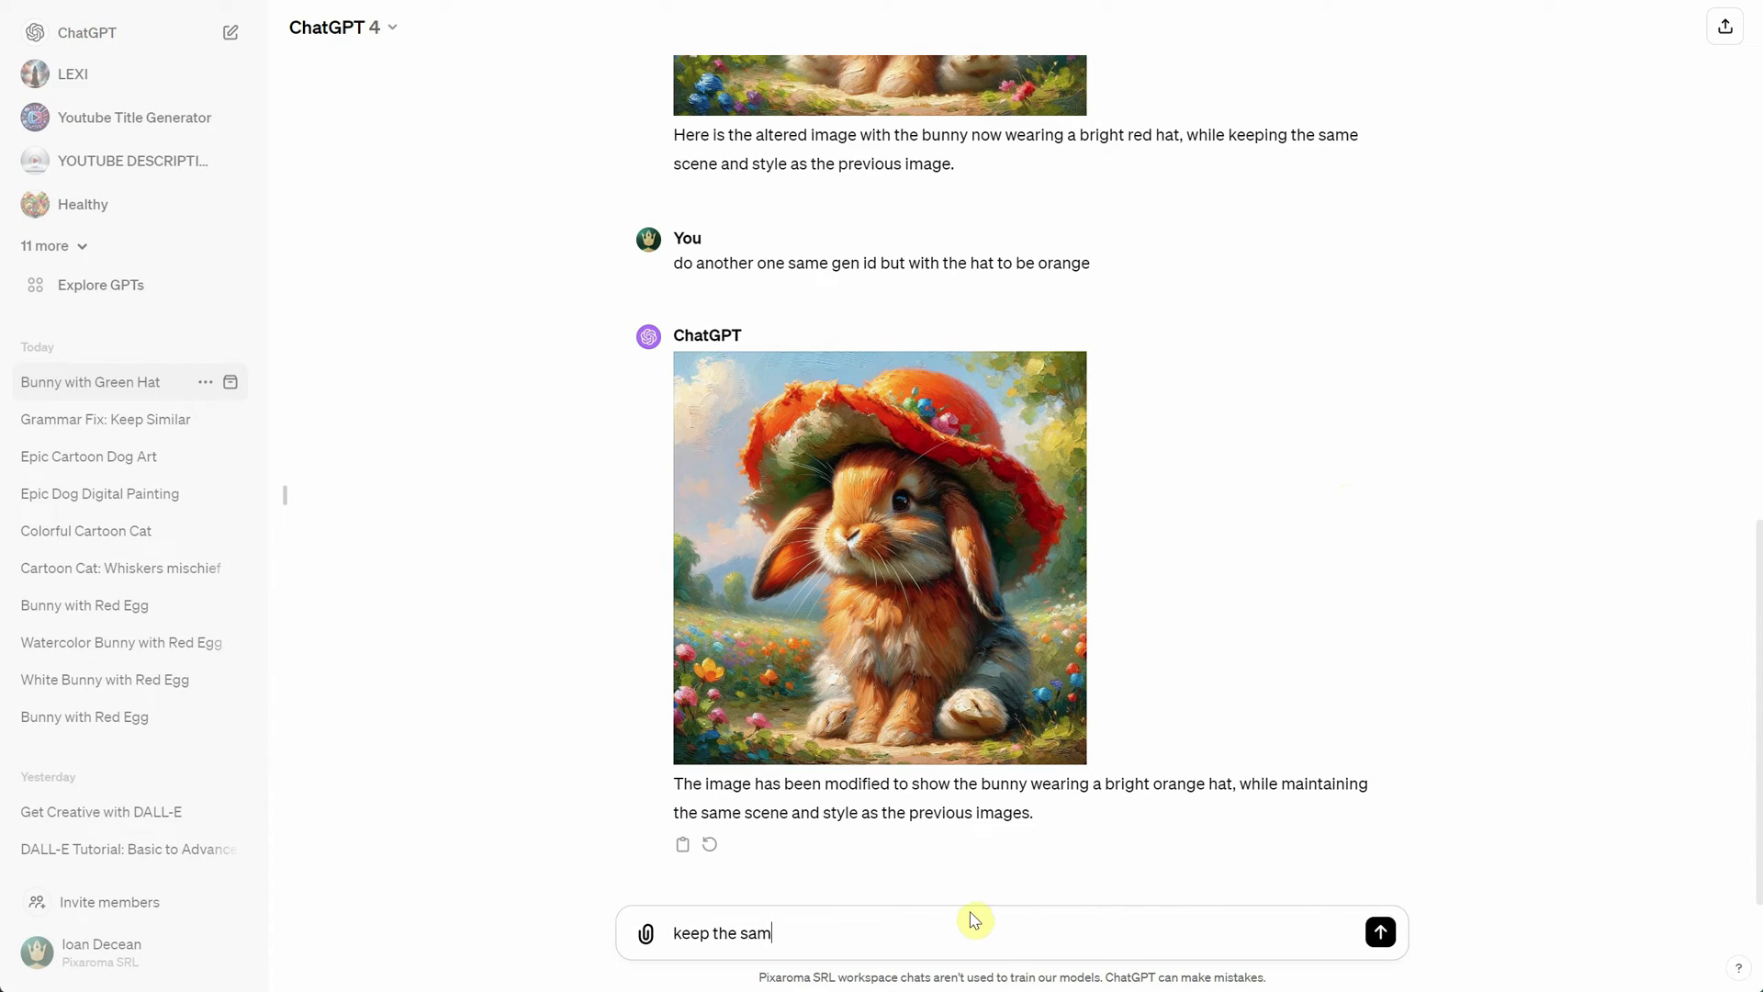
{"action": "type", "text": "e generation id but with snow and winter instead of"}
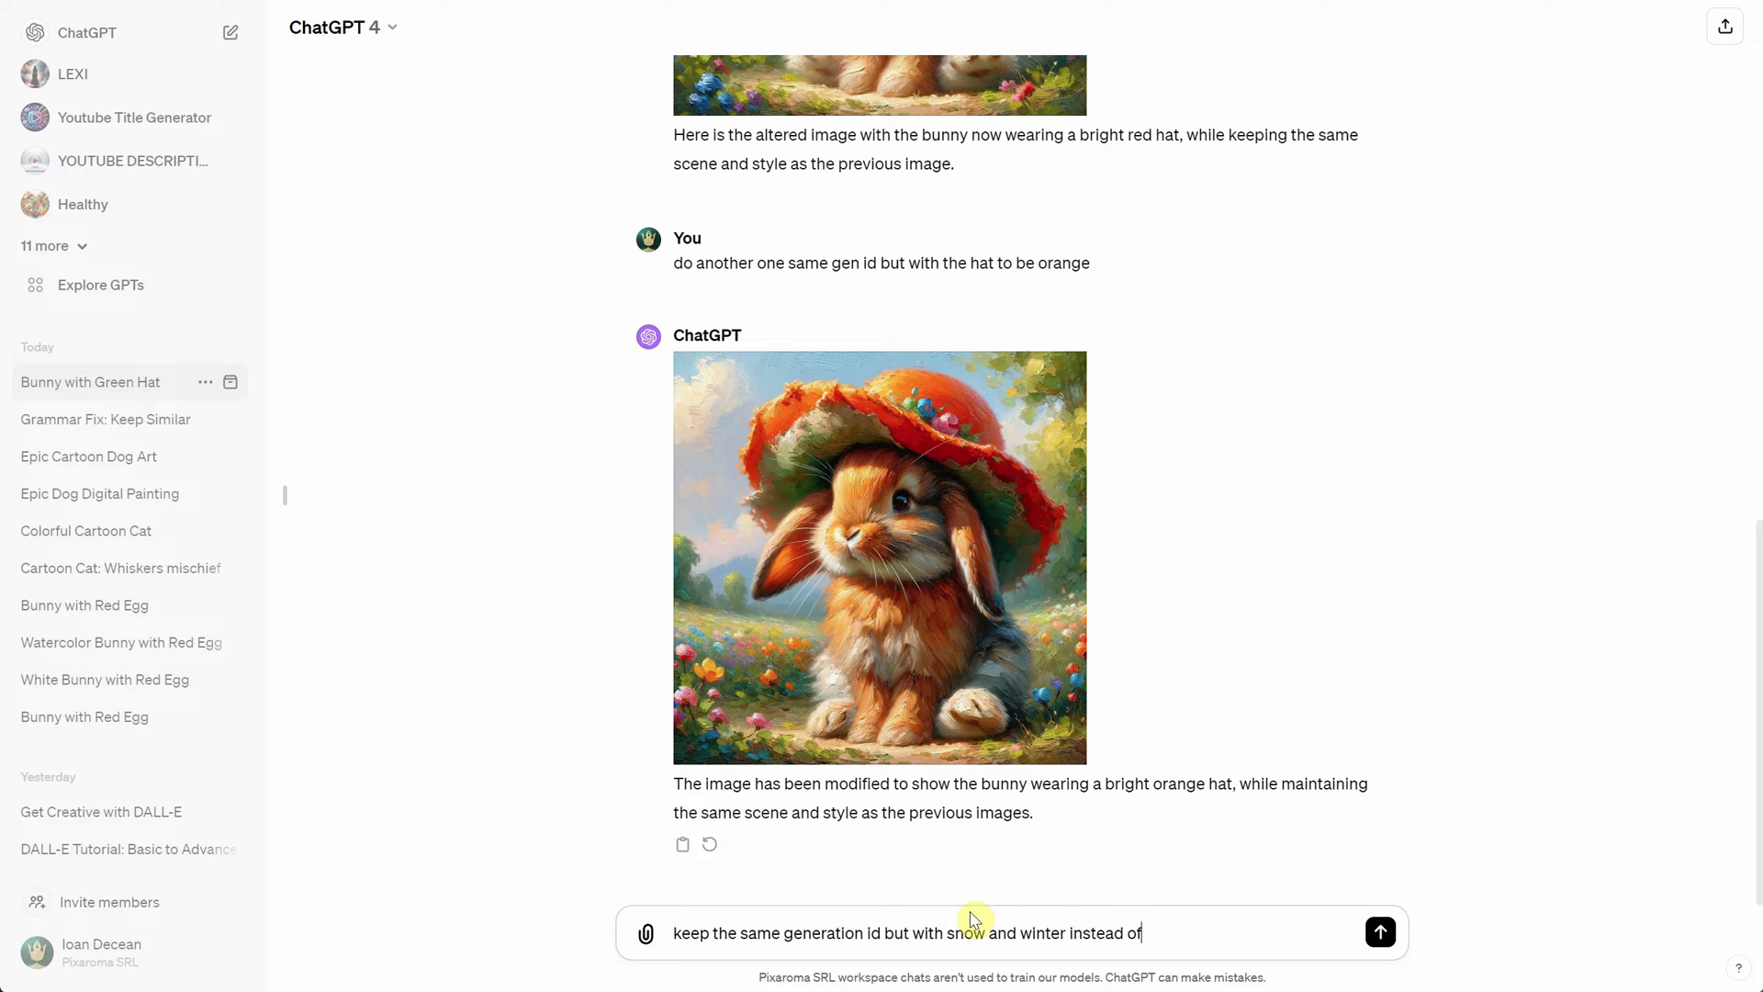
{"action": "type", "text": " spring, and use a santa hat on the bunny, same bunny"}
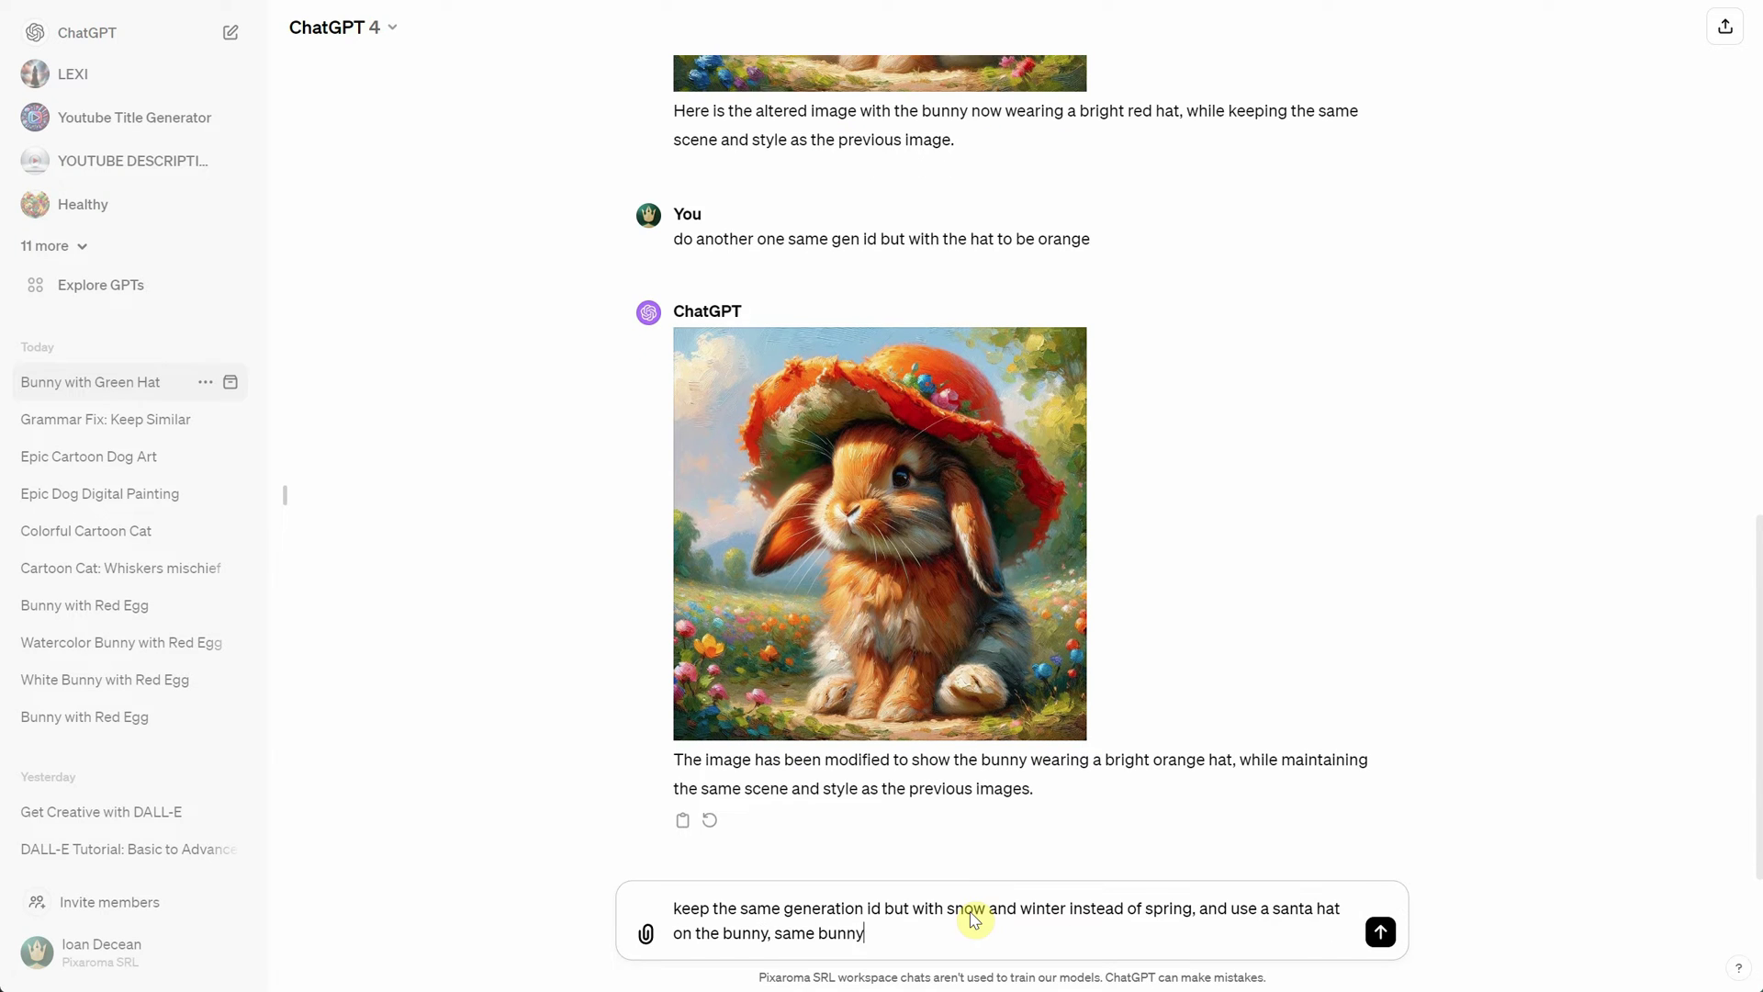
{"action": "left_click", "coordinate": [1380, 932]}
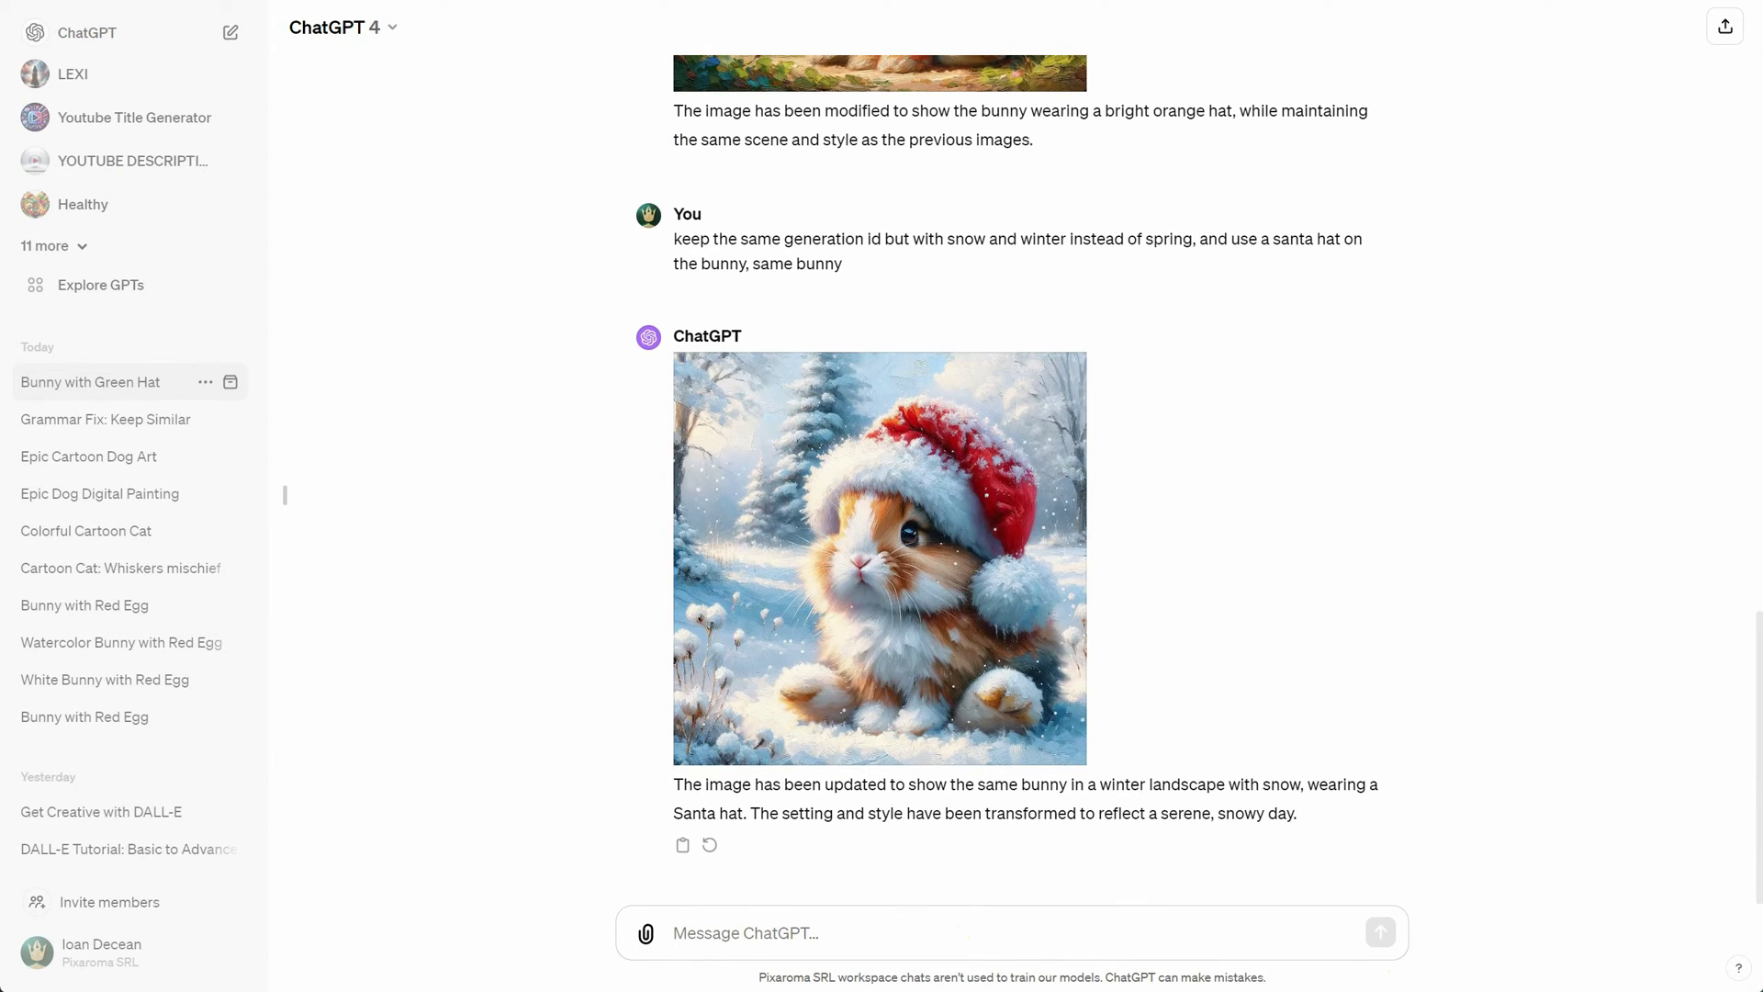
Step: Submit the prompt "keep the same image and gen id, just add the text "Merry Christmas"" for the winter bunny
{"action": "type", "text": "keep the same "}
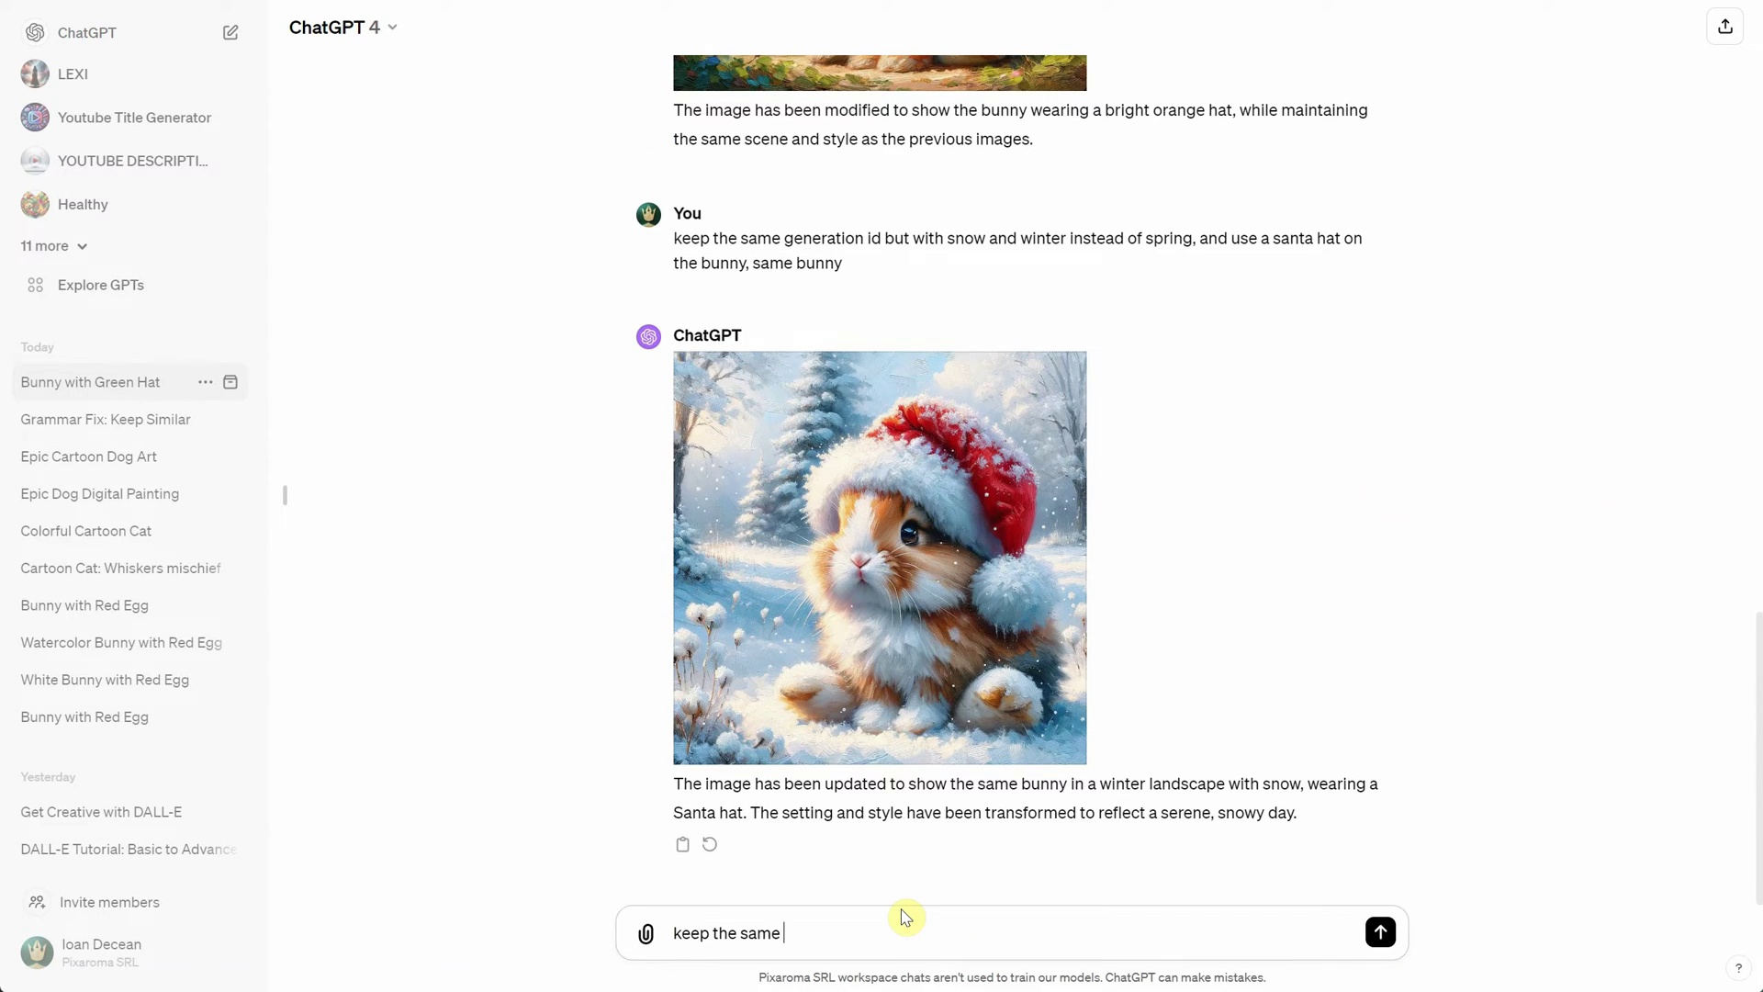
{"action": "type", "text": "image and gen id, just add the text \"Merry Christmas\""}
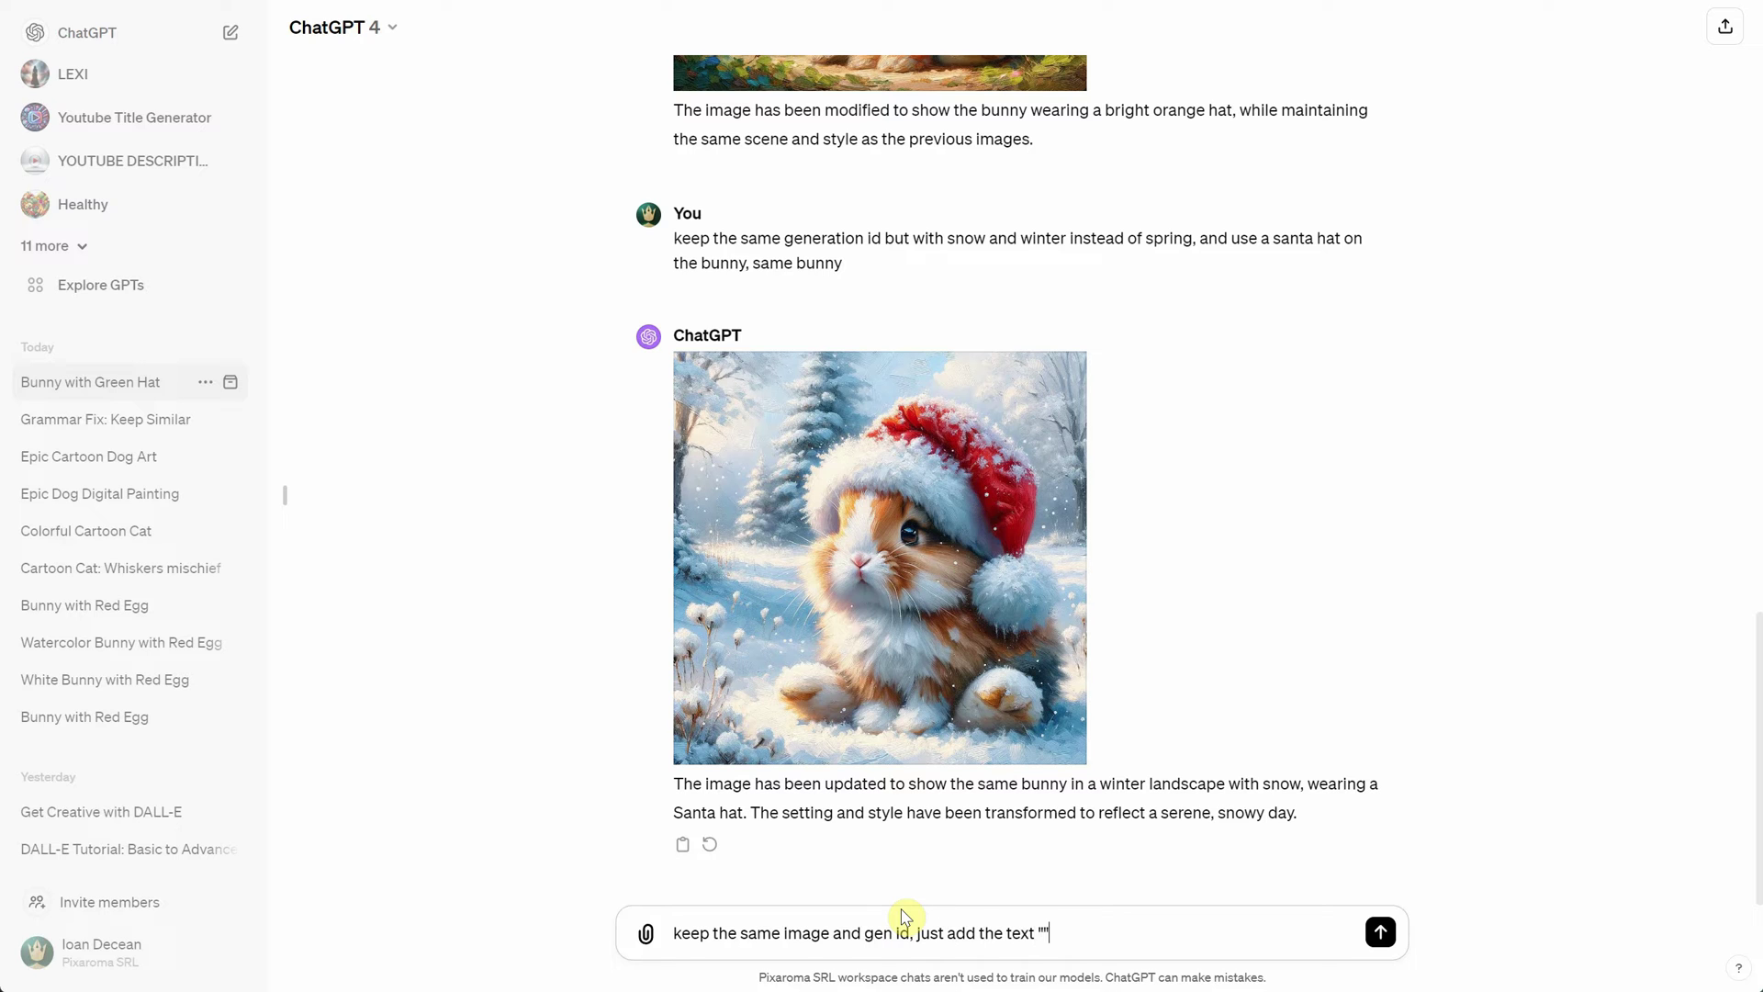
{"action": "key", "text": "Left"}
{"action": "type", "text": "Merry Christmas"}
{"action": "key", "text": "Return"}
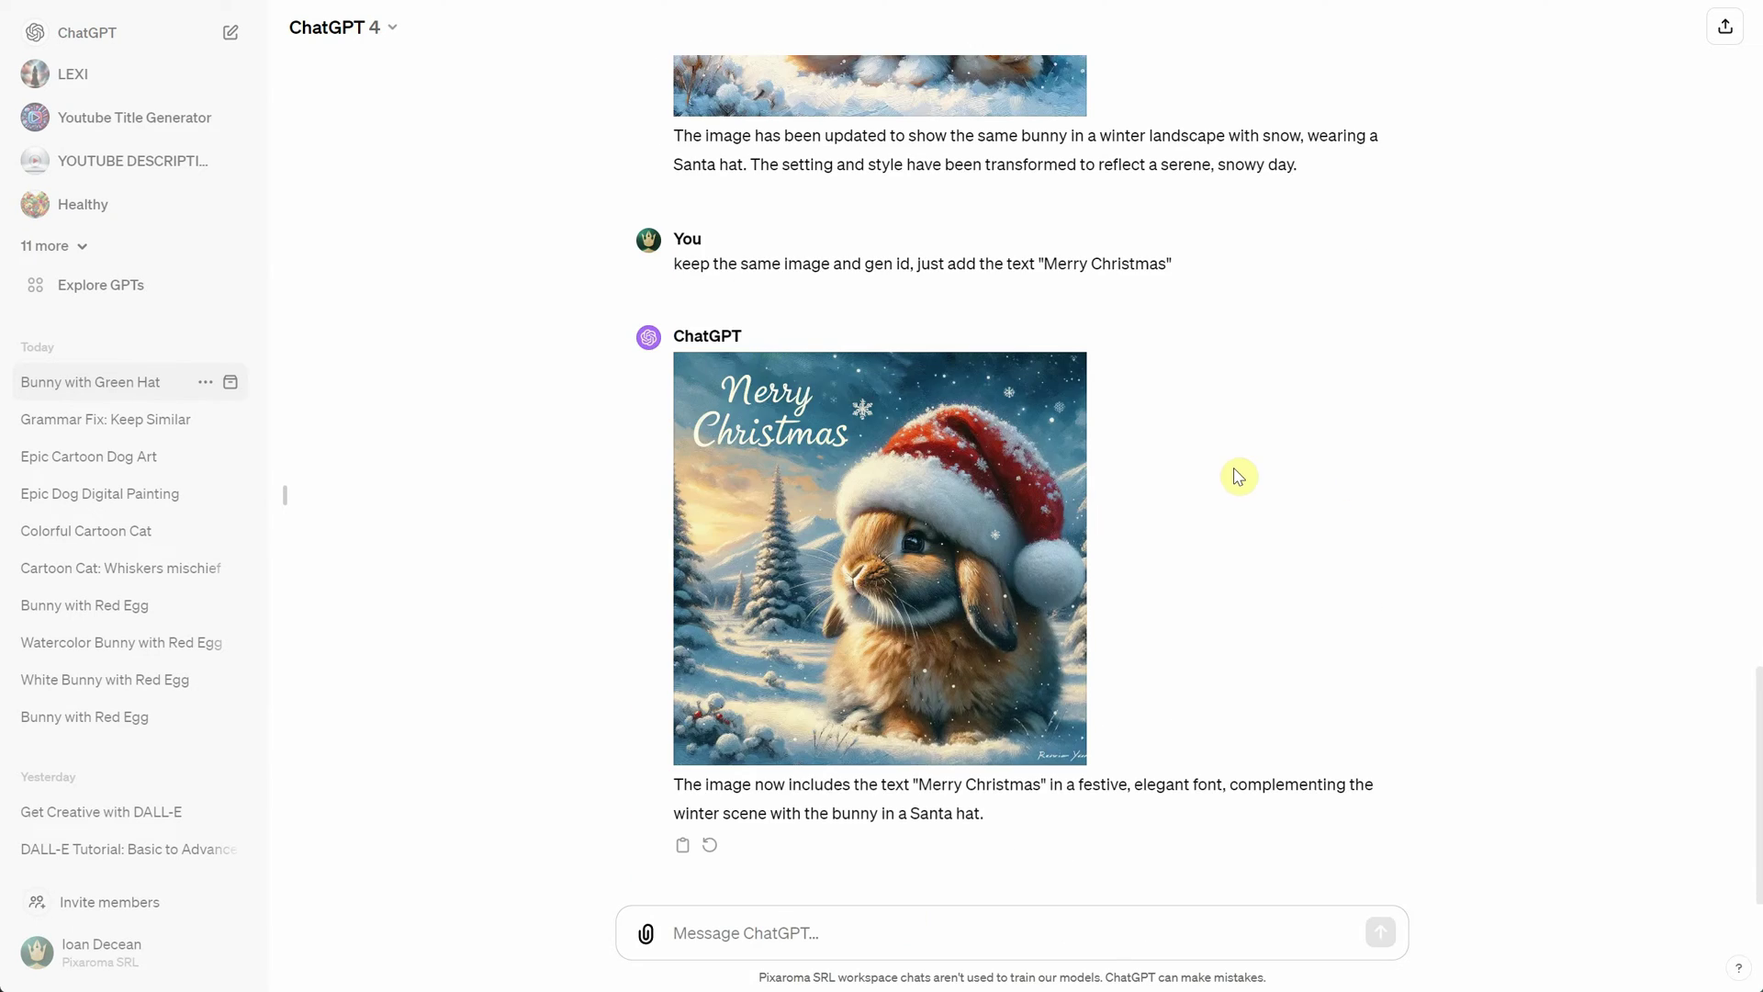
Step: Compare the bunny image containing the Christmas text with the previous Santa hat version
{"action": "scroll", "coordinate": [1239, 477], "scroll_direction": "up", "scroll_amount": 1}
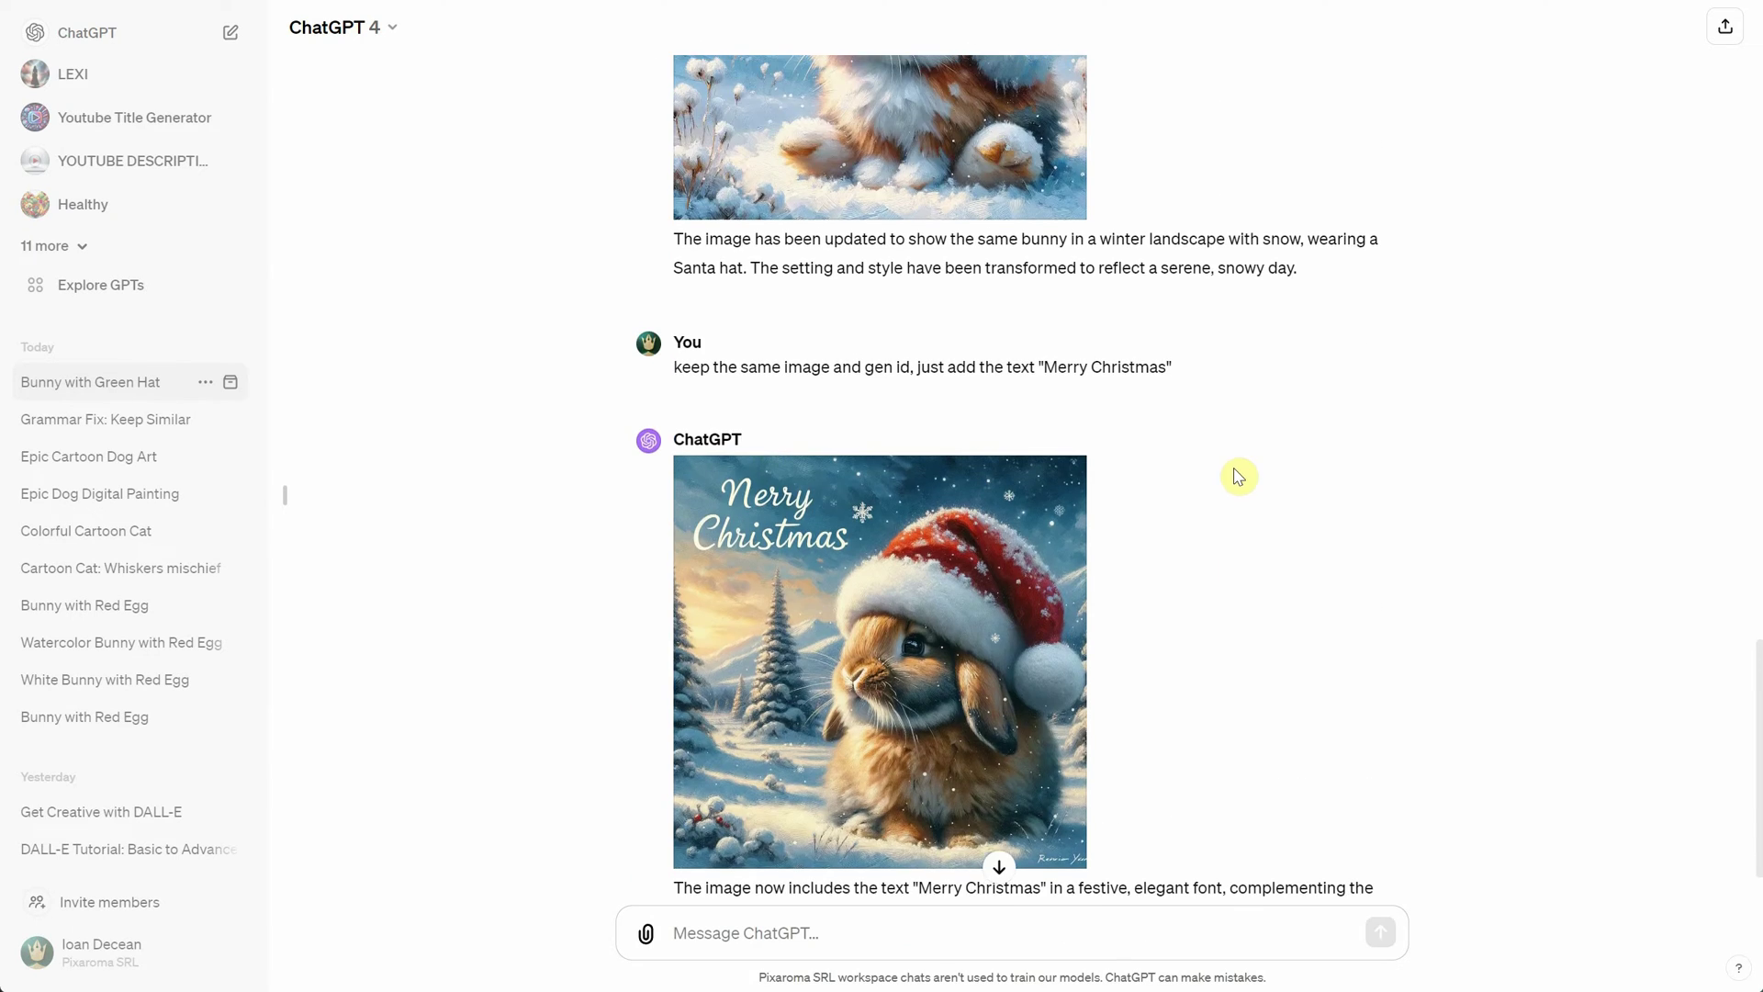
{"action": "scroll", "coordinate": [1239, 476], "scroll_direction": "down", "scroll_amount": 1}
{"action": "scroll", "coordinate": [1230, 533], "scroll_direction": "up", "scroll_amount": 1}
{"action": "scroll", "coordinate": [1246, 514], "scroll_direction": "up", "scroll_amount": 3}
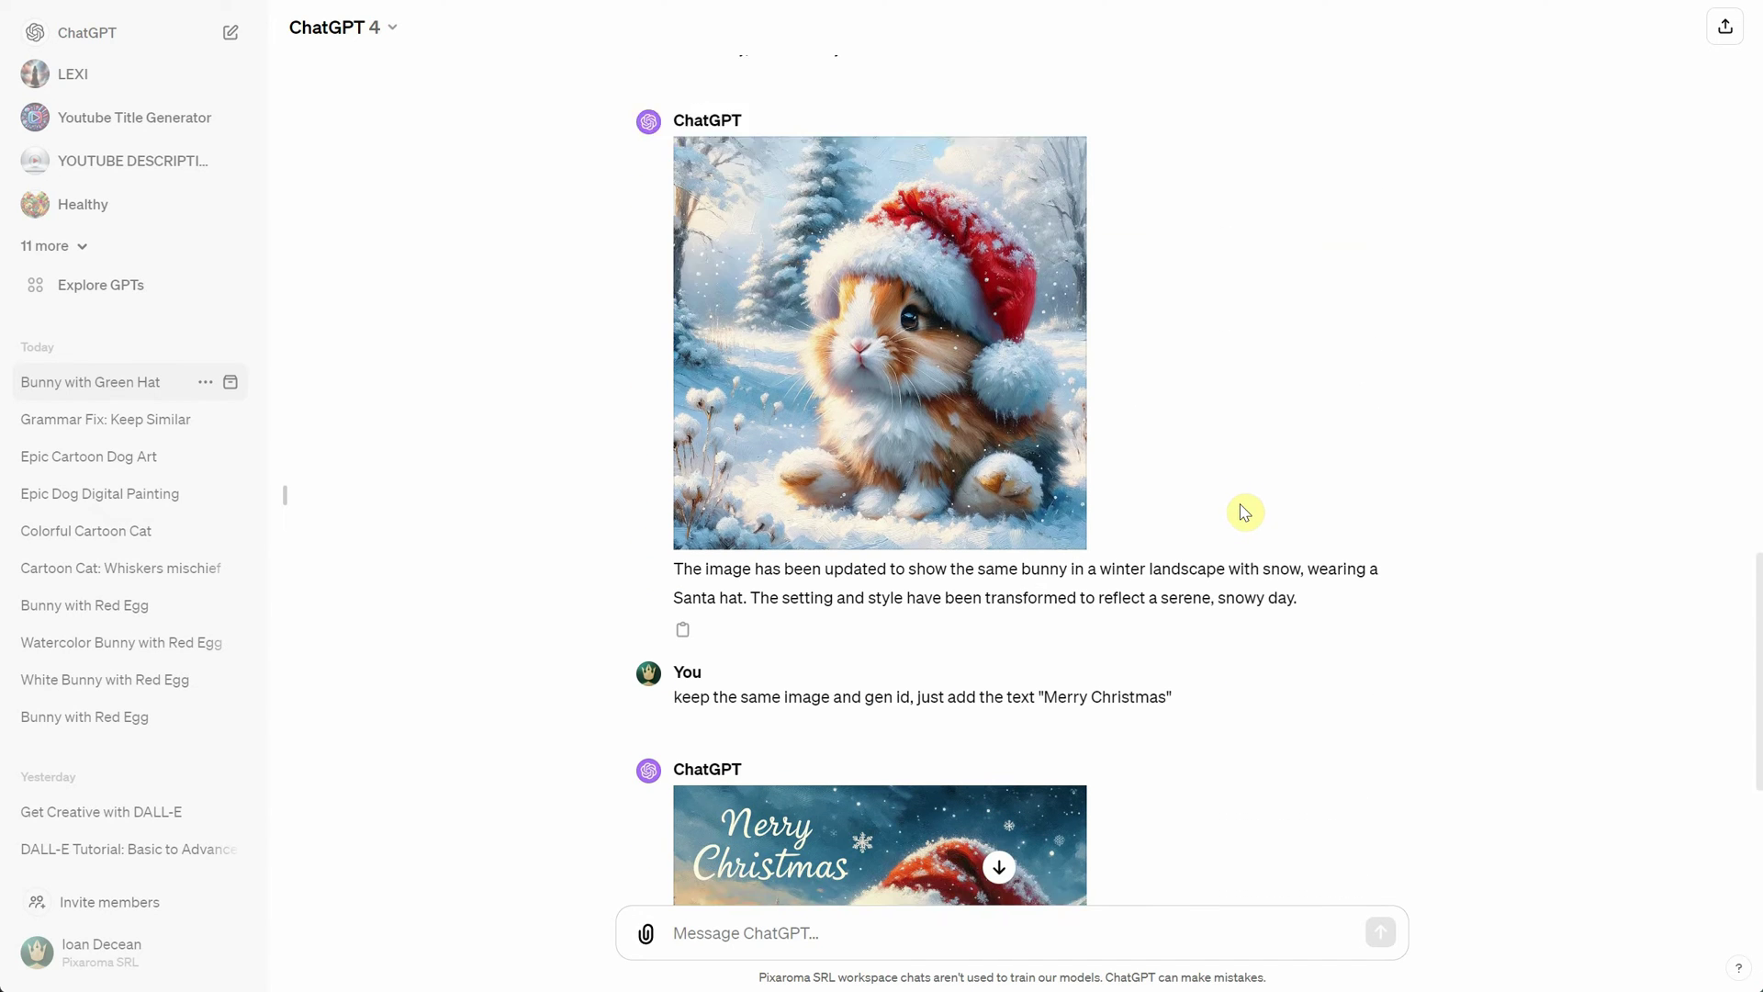
{"action": "scroll", "coordinate": [1240, 504], "scroll_direction": "down", "scroll_amount": 3}
{"action": "scroll", "coordinate": [1151, 562], "scroll_direction": "up", "scroll_amount": 1}
{"action": "scroll", "coordinate": [1151, 562], "scroll_direction": "up", "scroll_amount": 2}
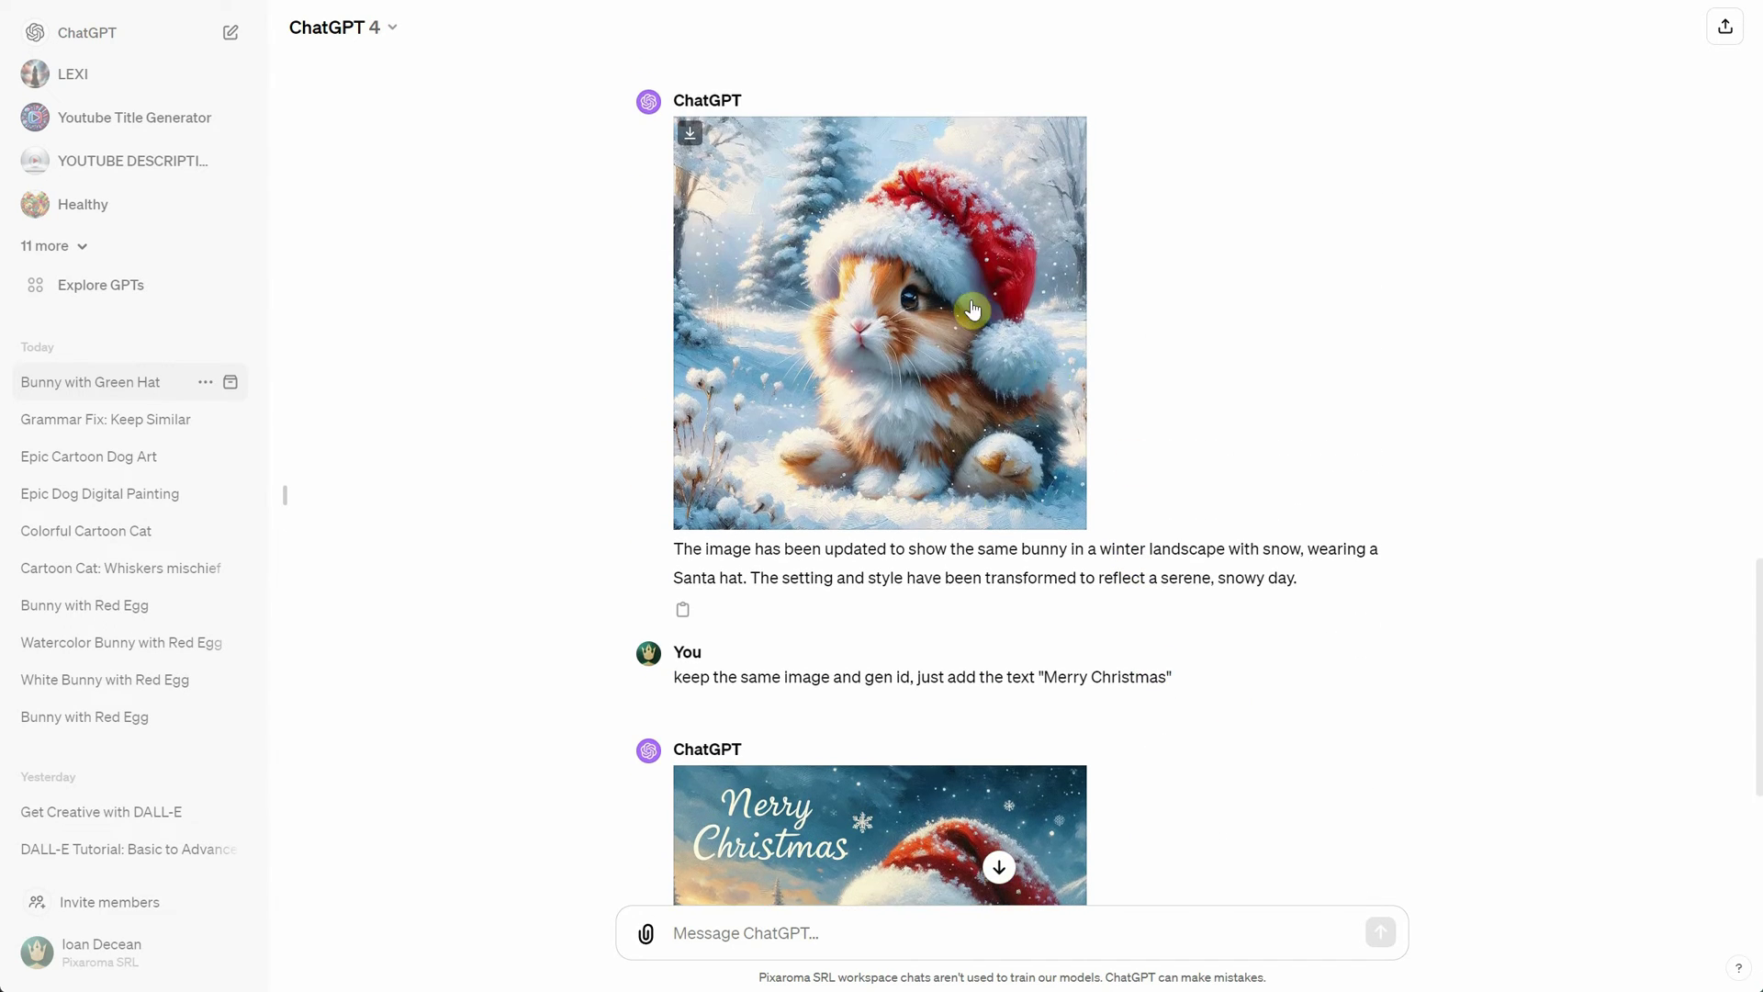
{"action": "scroll", "coordinate": [1118, 488], "scroll_direction": "down", "scroll_amount": 4}
{"action": "scroll", "coordinate": [1110, 508], "scroll_direction": "up", "scroll_amount": 1}
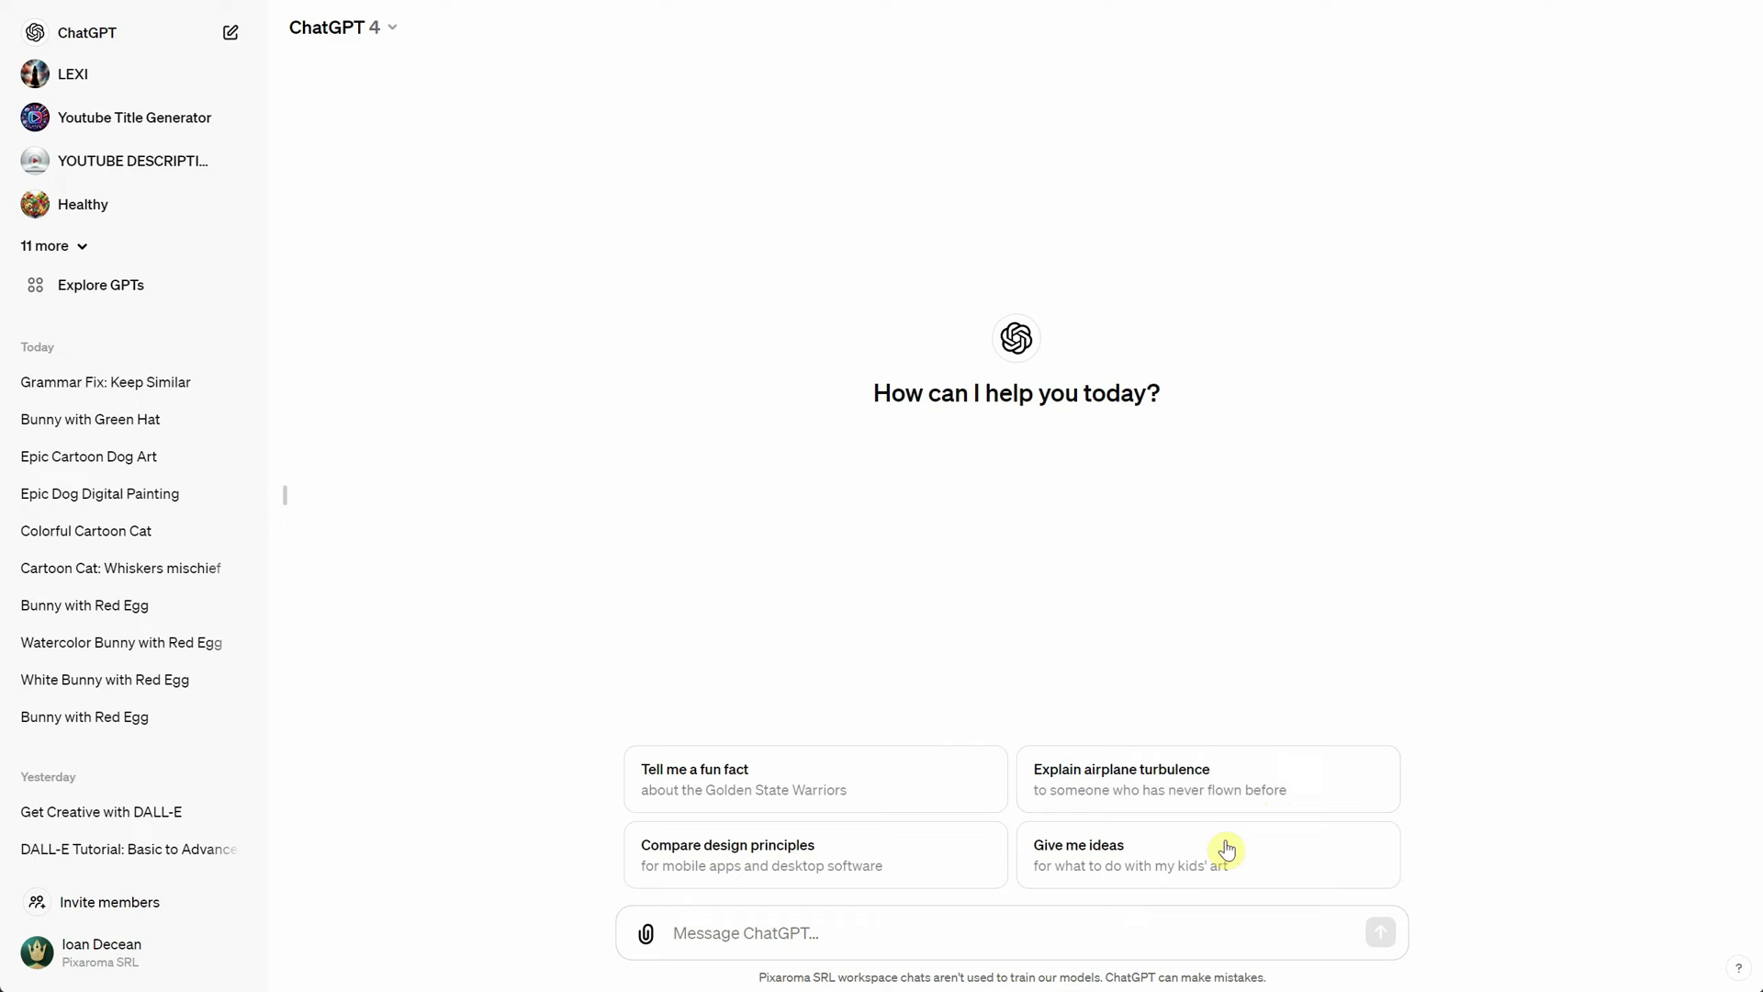
Step: Generate an image in the new chat from the prompt "a cute sad cat in the rain, in a steampunk city, impasto painting"
{"action": "left_click", "coordinate": [1043, 920]}
{"action": "type", "text": "a cute sa"}
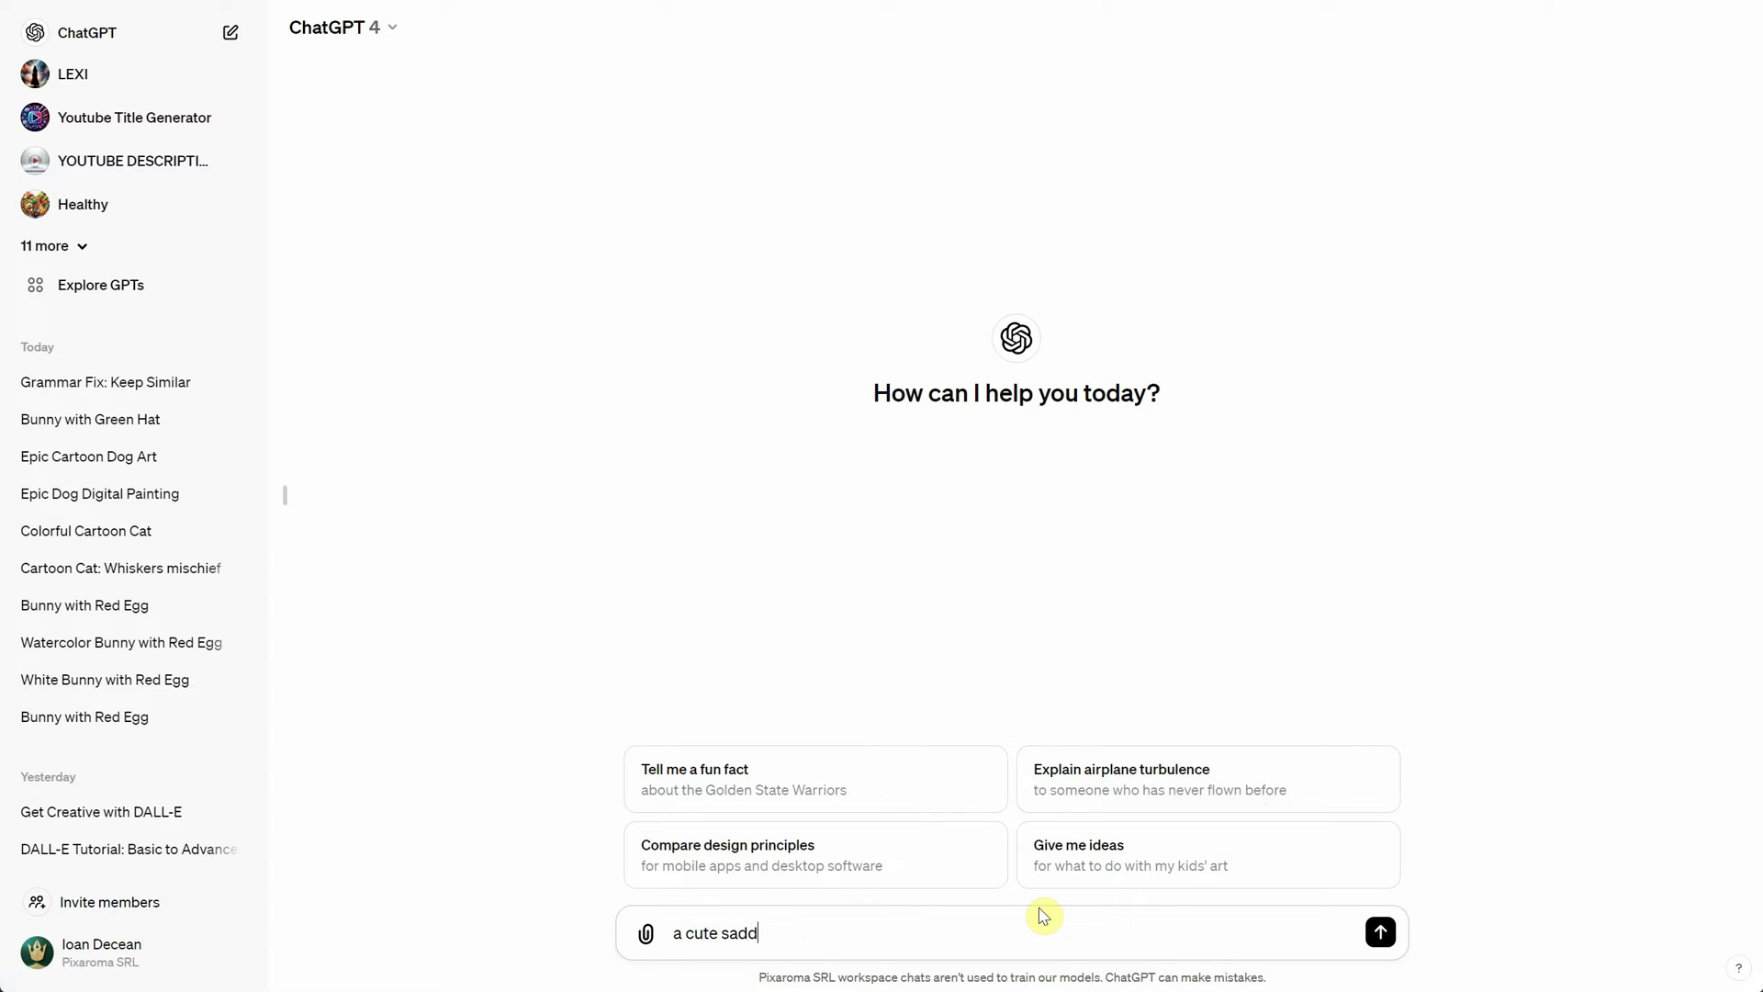
{"action": "type", "text": "dd"}
{"action": "key", "text": "BackSpace"}
{"action": "type", "text": "cat in the rain, in a steampub"}
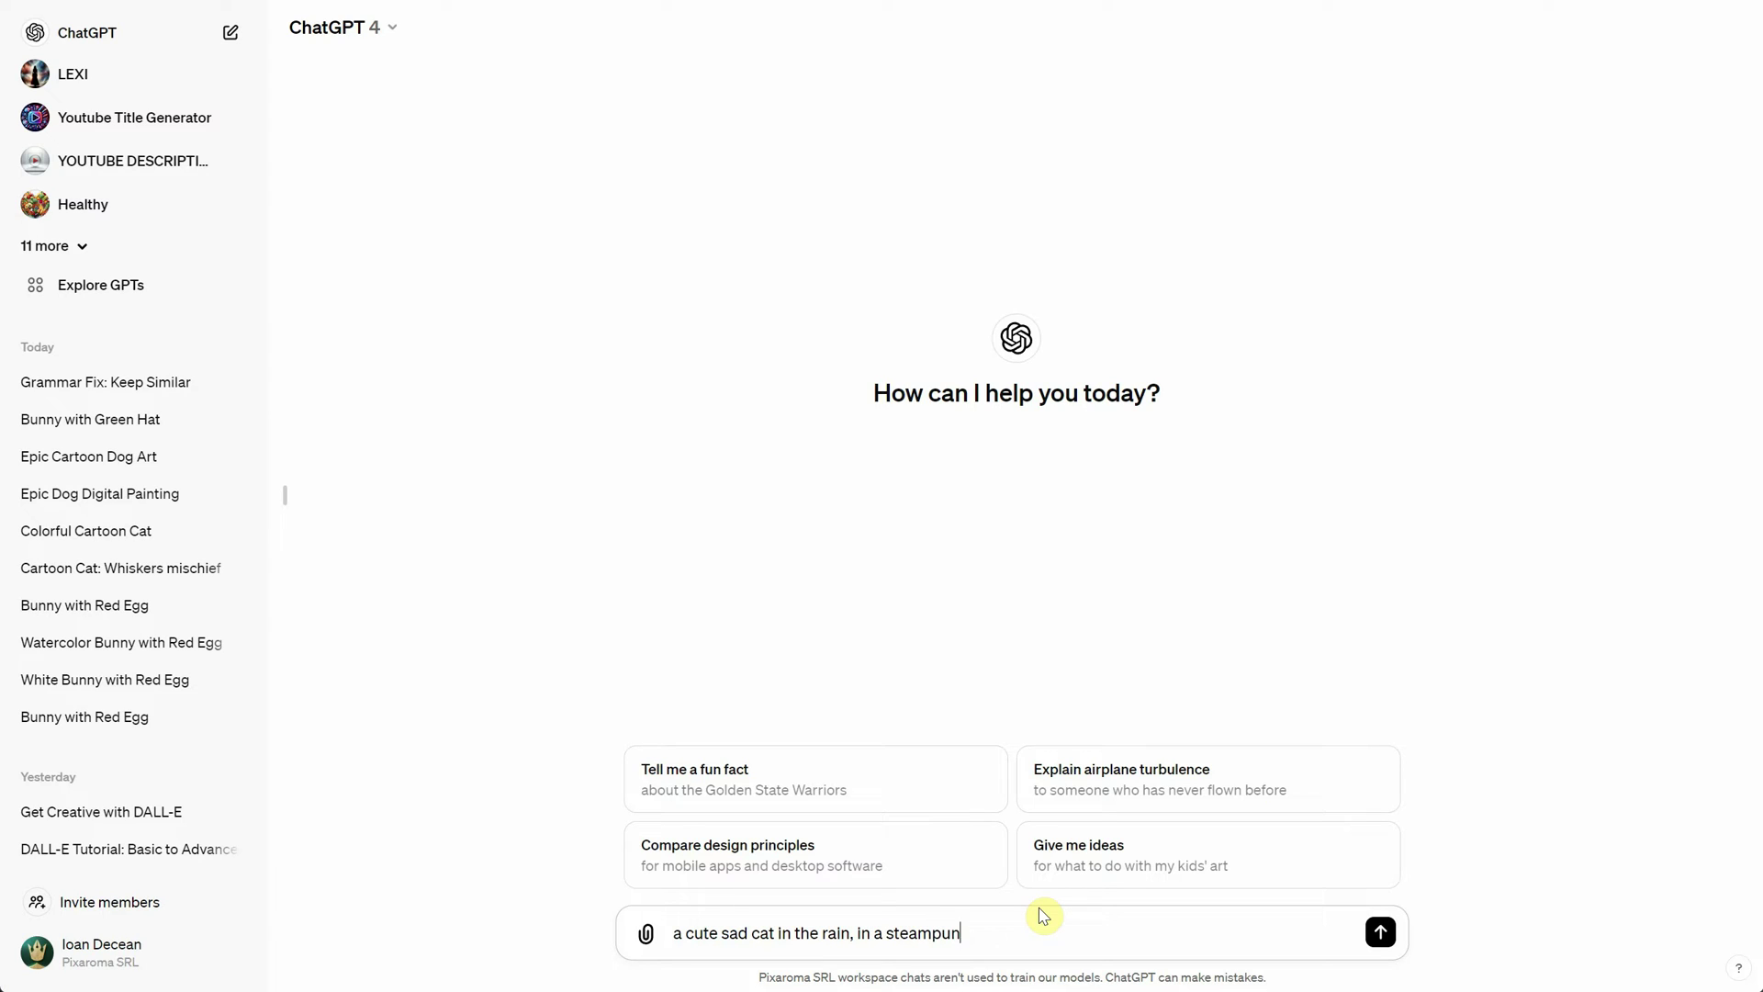
{"action": "type", "text": "k city"}
{"action": "type", "text": ", impasto apin"}
{"action": "type", "text": " painting"}
{"action": "left_click", "coordinate": [1379, 933]}
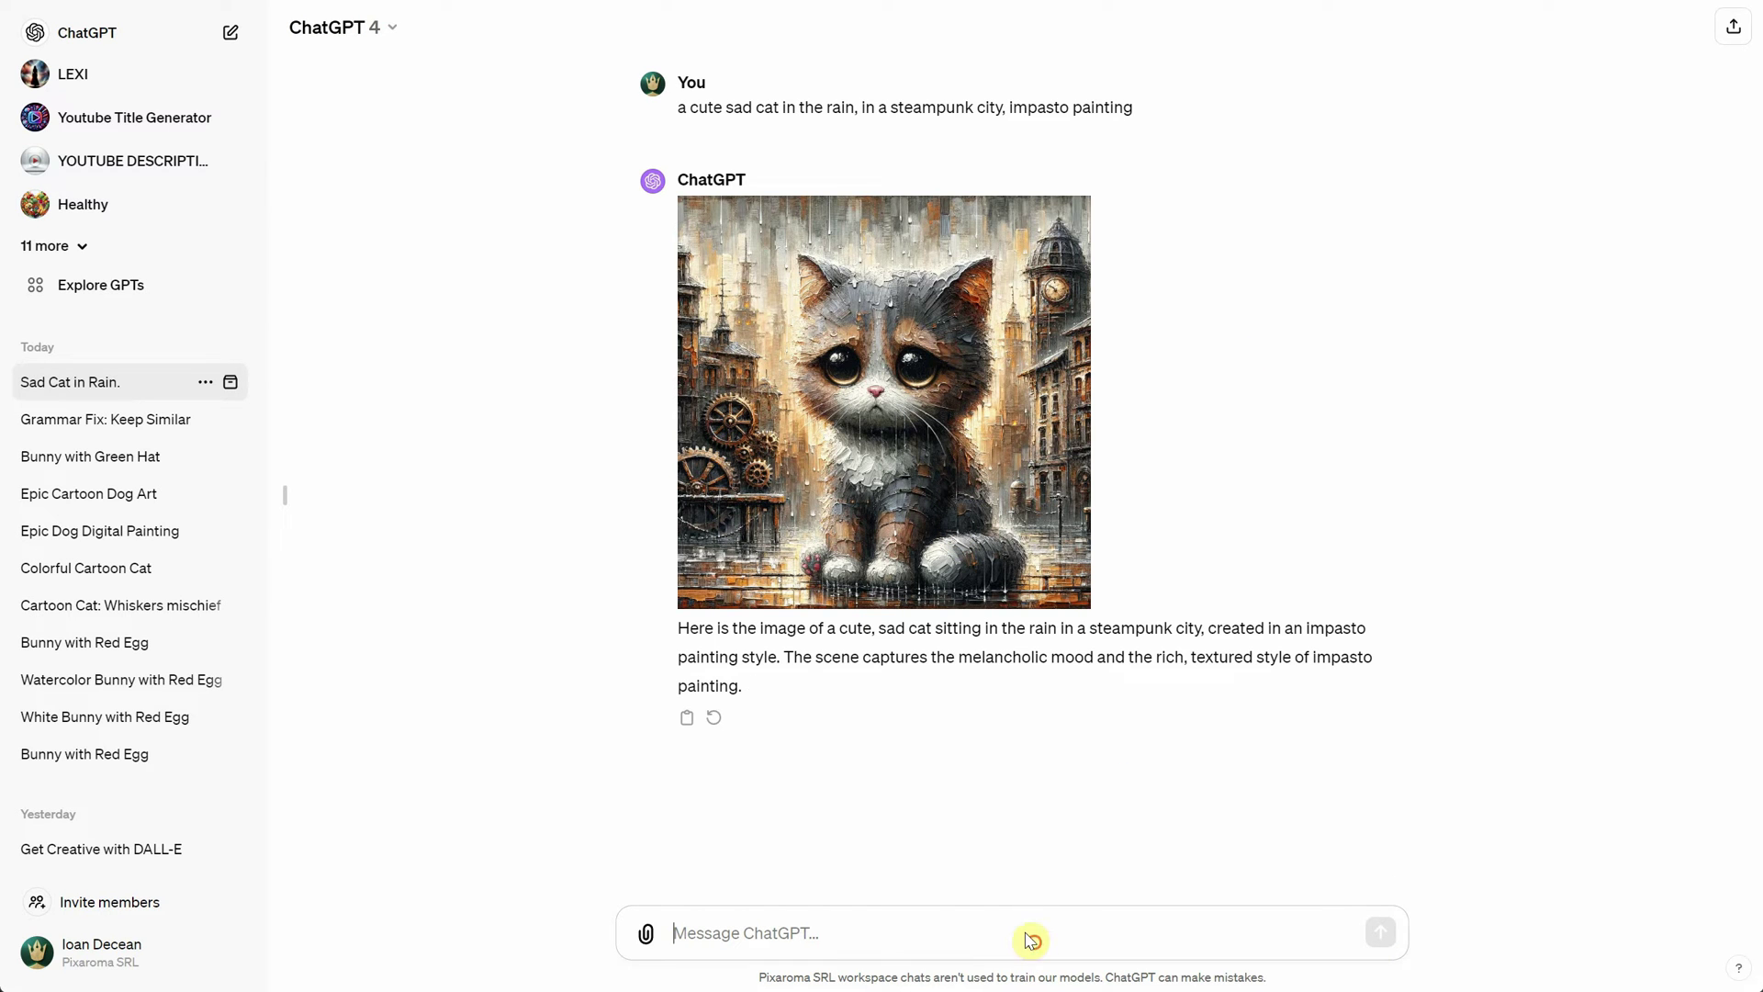
Step: Generate an image from the prompt "a vector art of a cute knight in the year 2029"
{"action": "type", "text": "a vector a"}
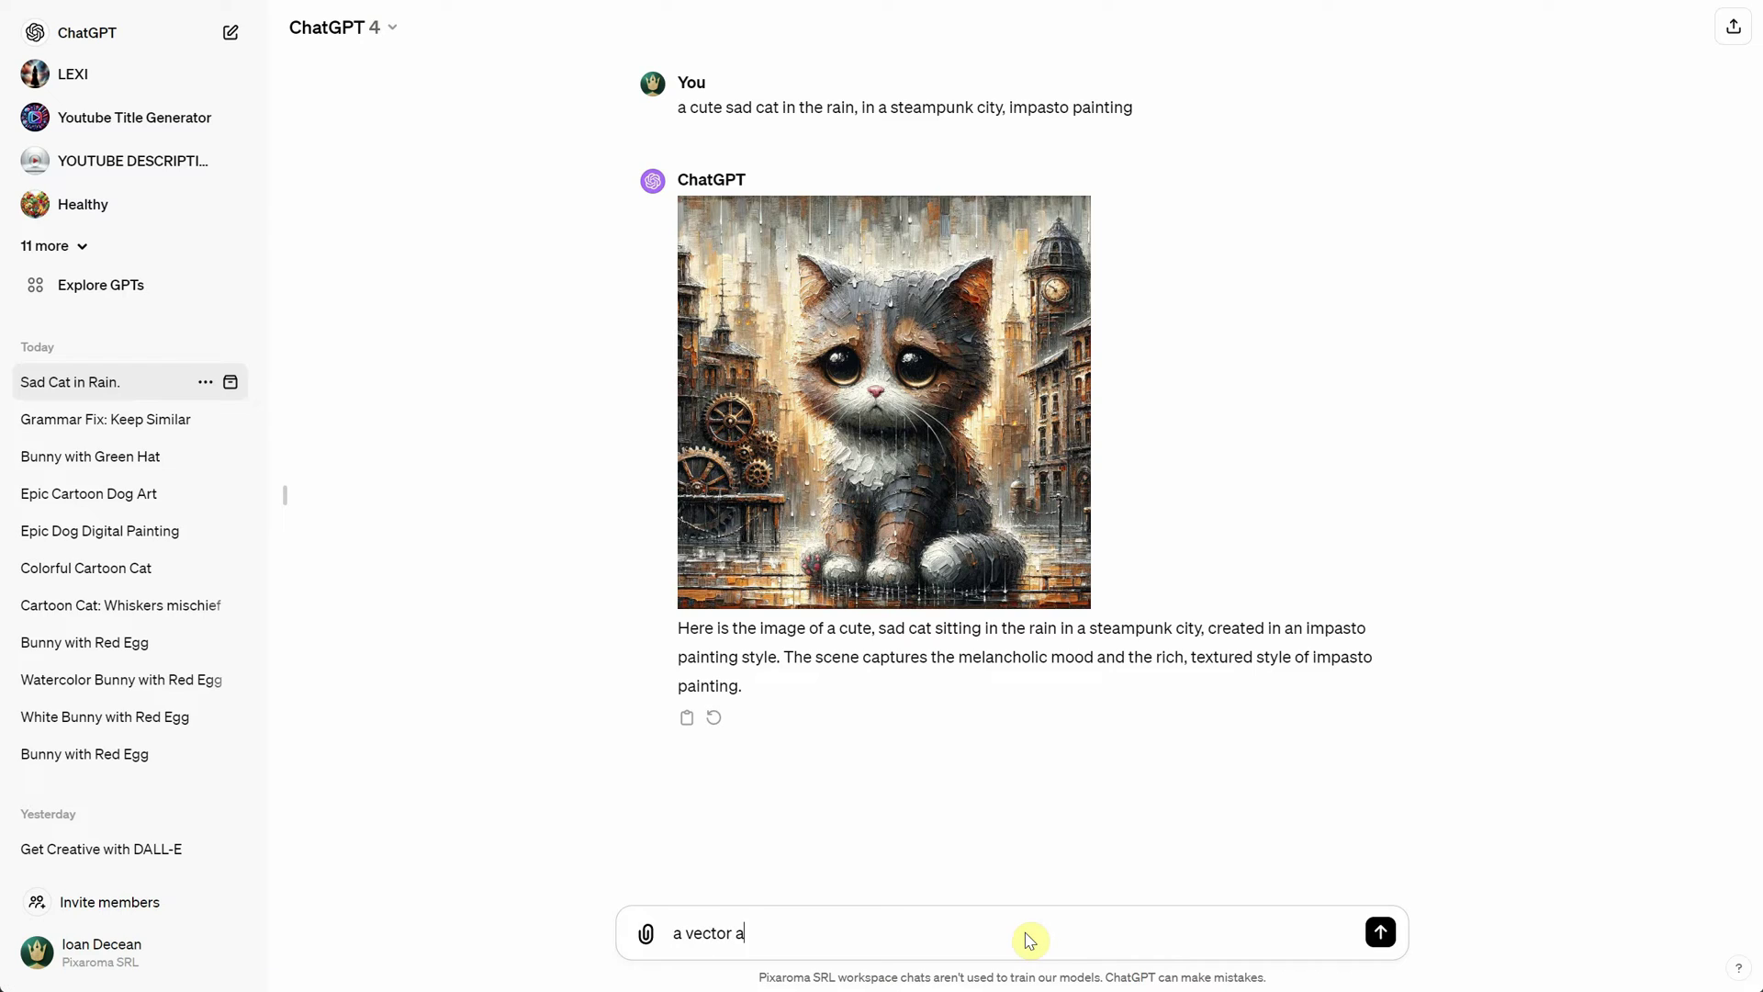
{"action": "type", "text": "rt of a cute knight in the year 2029"}
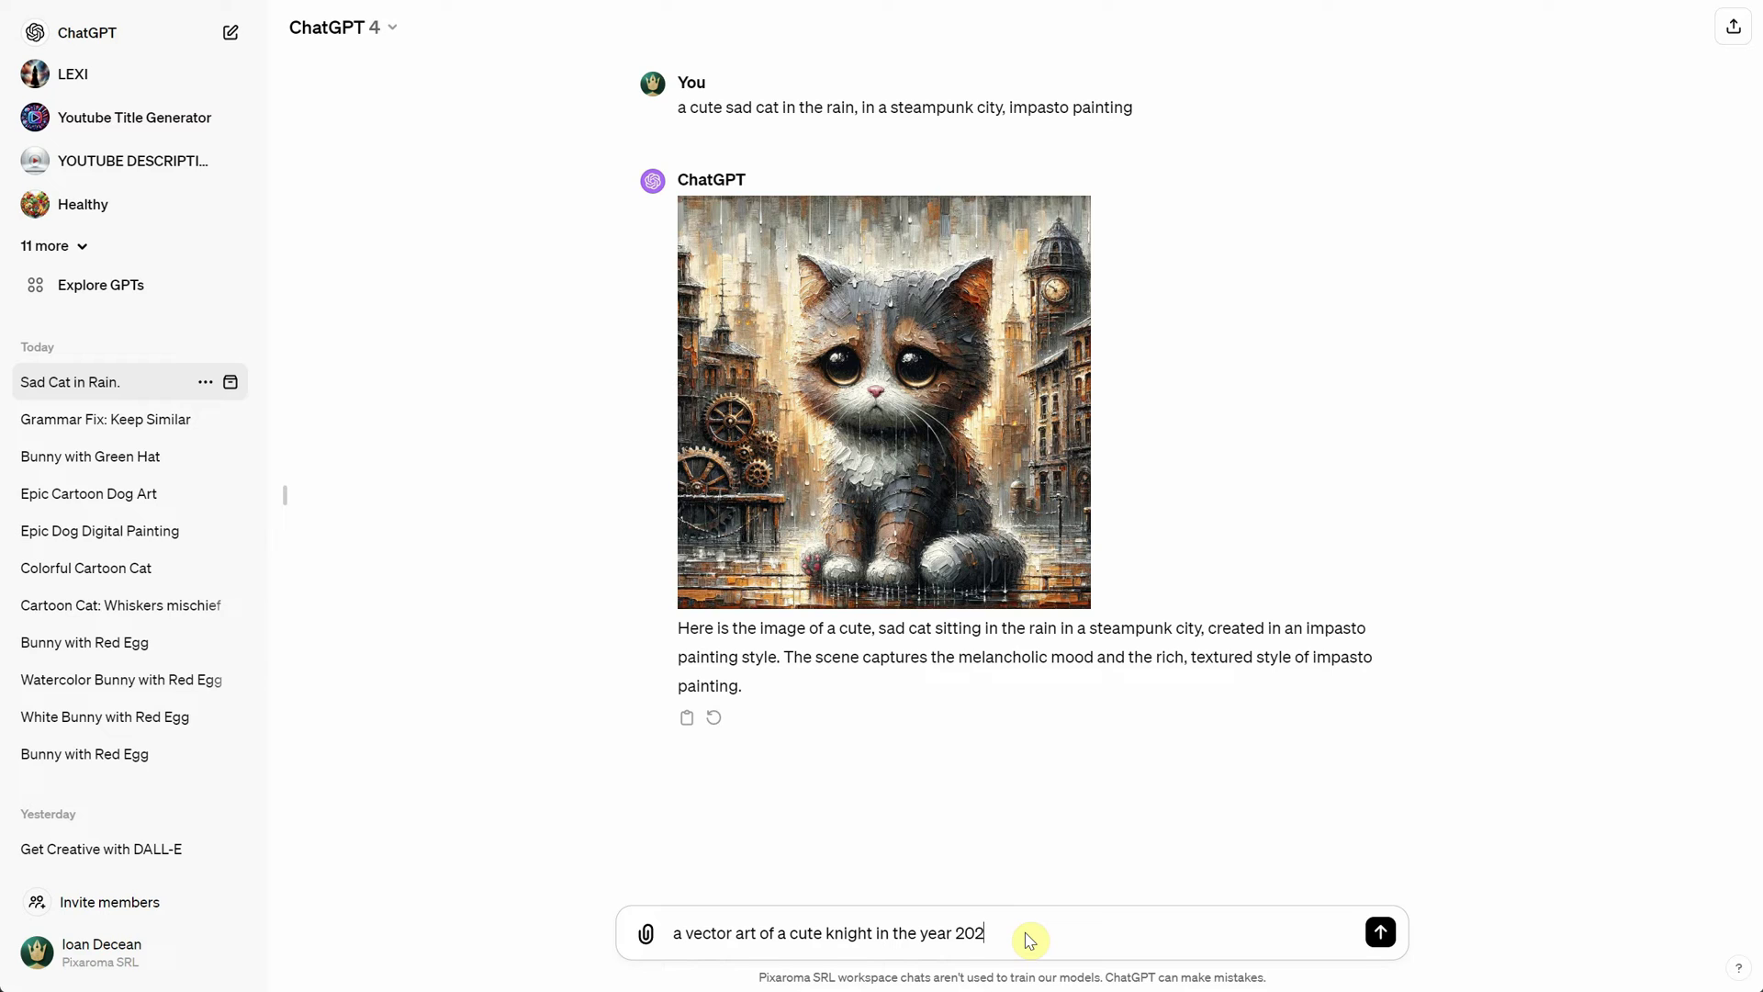
{"action": "left_click", "coordinate": [1380, 932]}
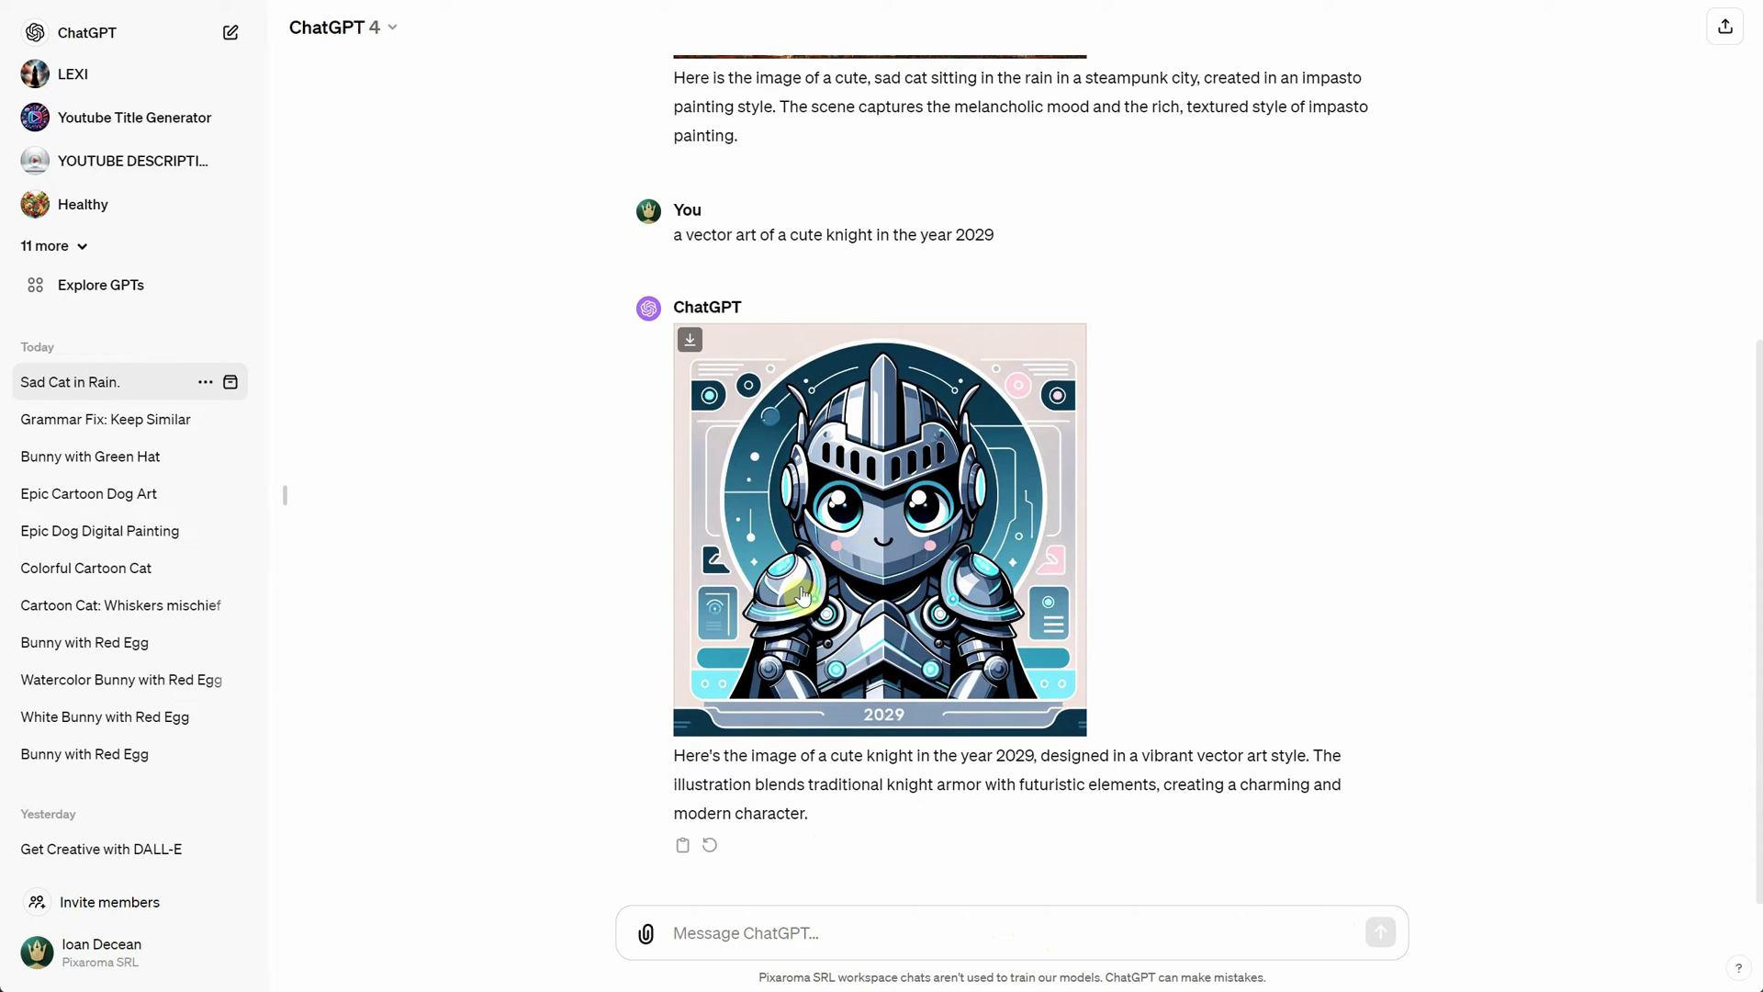
Step: Generate an image from the prompt "a pencil drawing of a hand drawing another hand"
{"action": "left_click", "coordinate": [938, 937]}
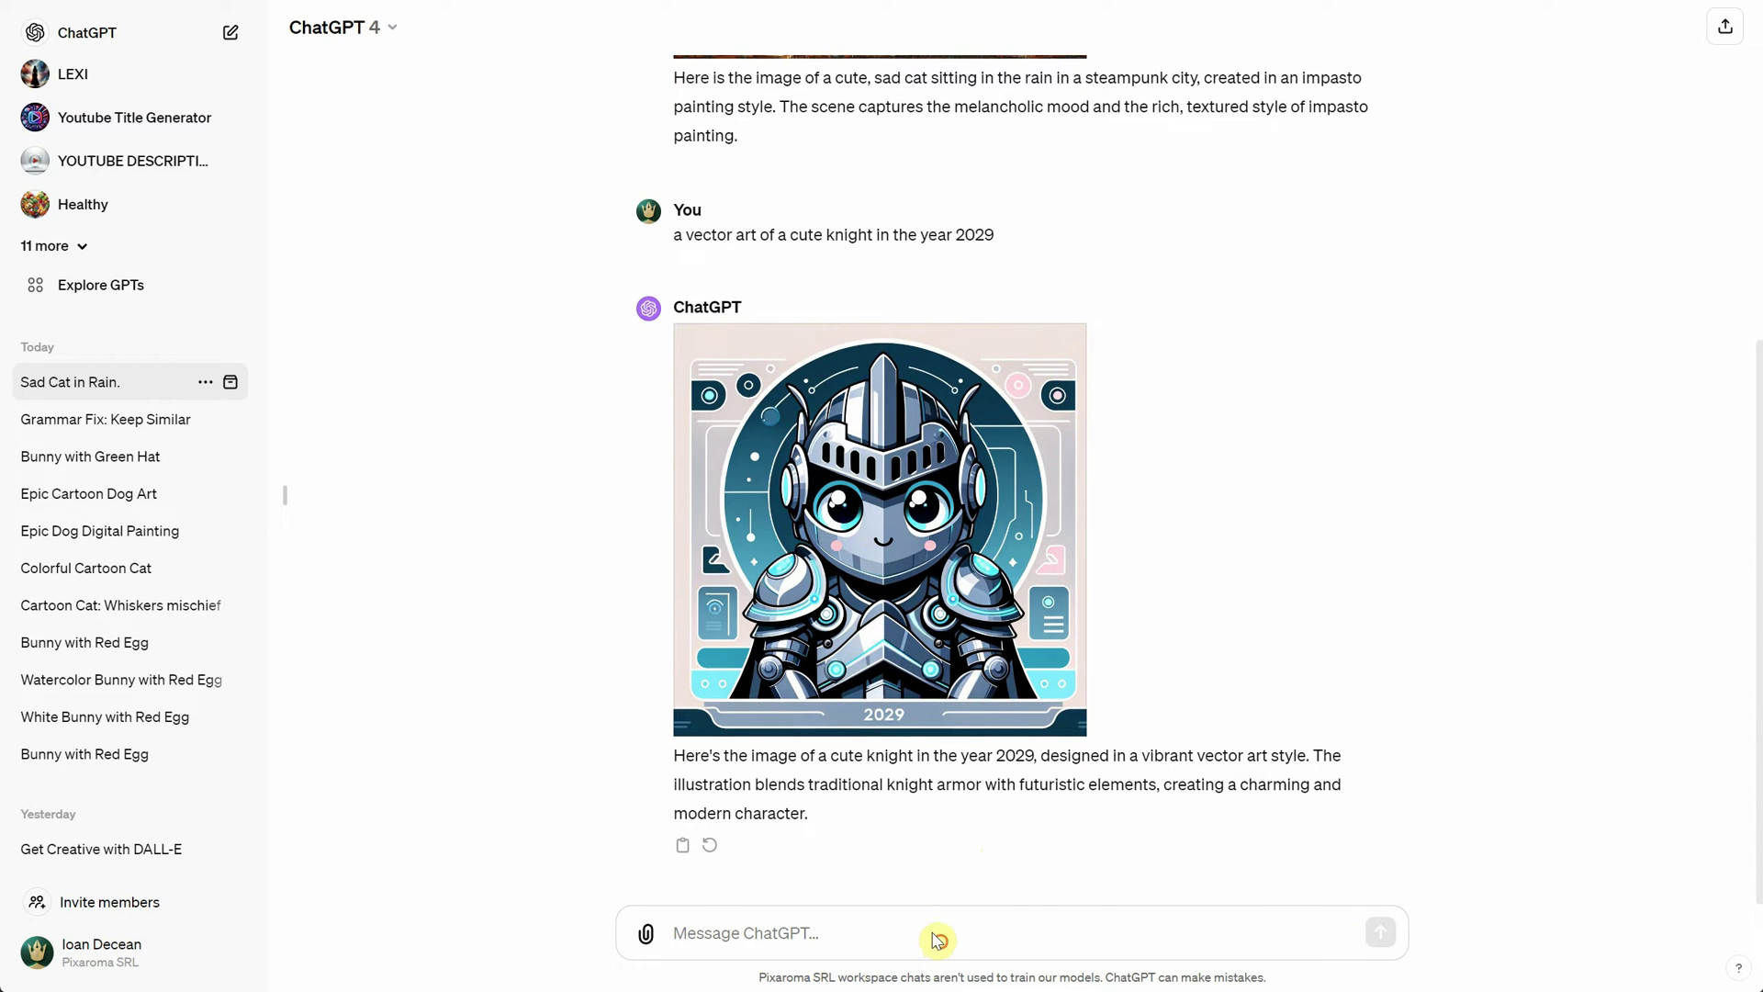
{"action": "type", "text": "a"}
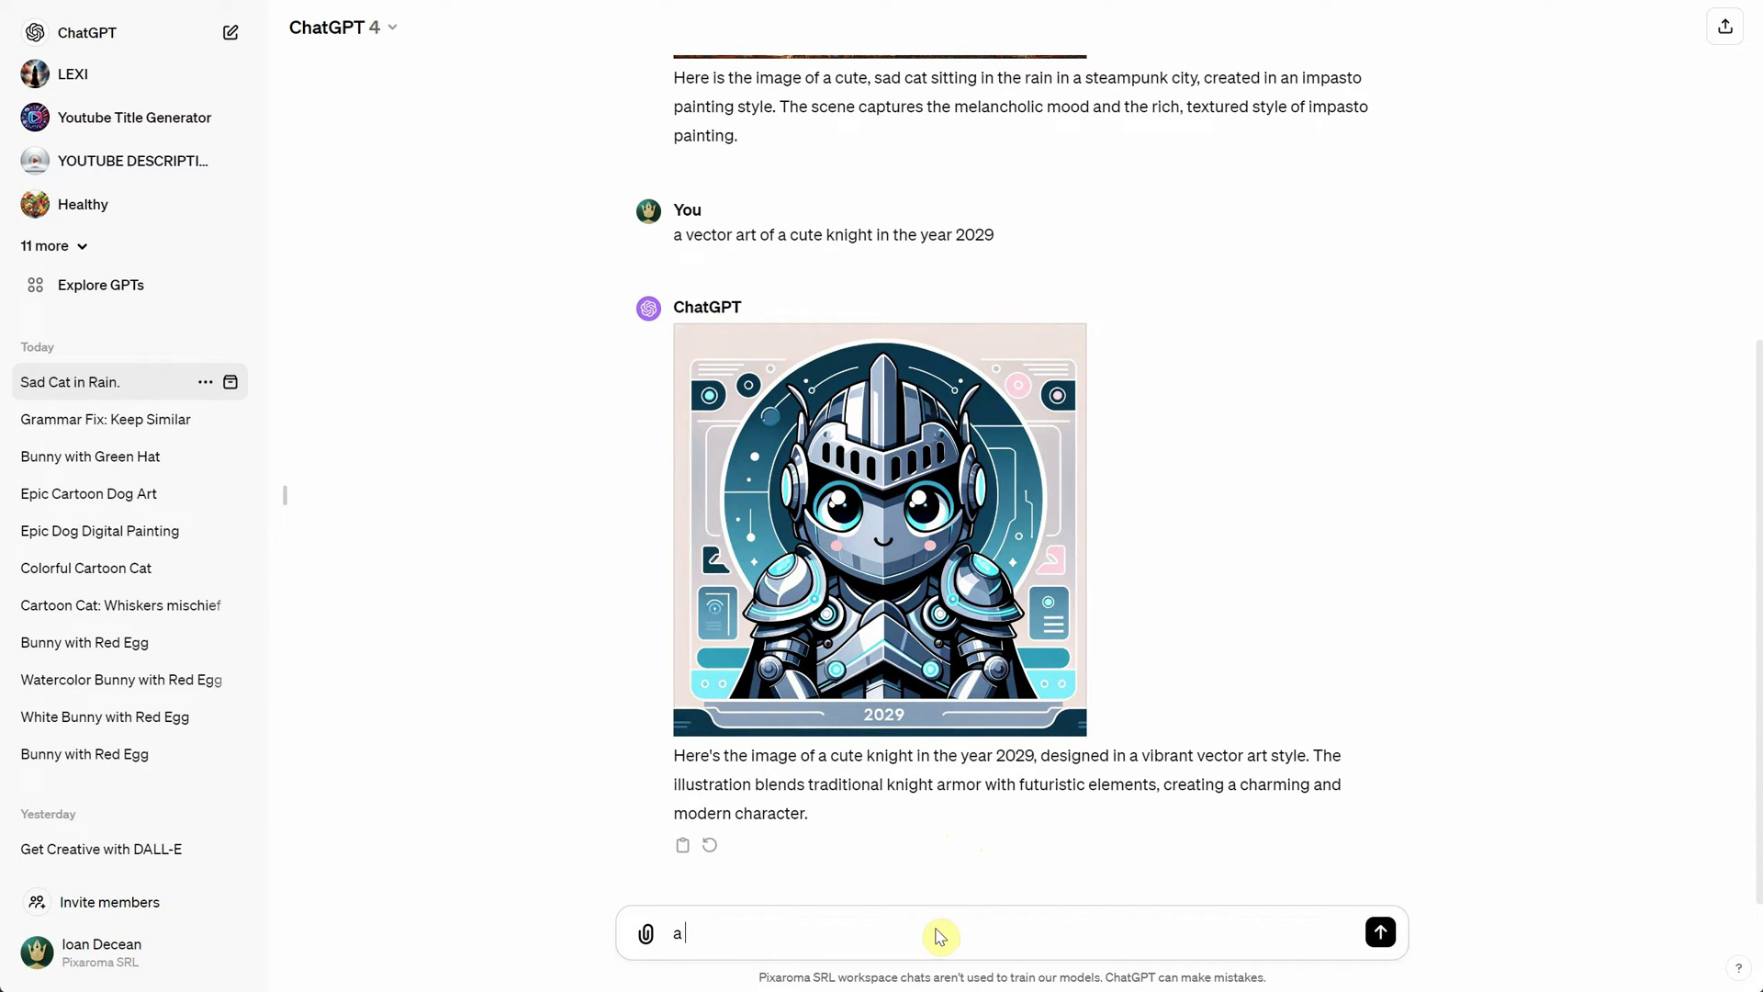
{"action": "type", "text": " pencil drawing of a hand drawing a"}
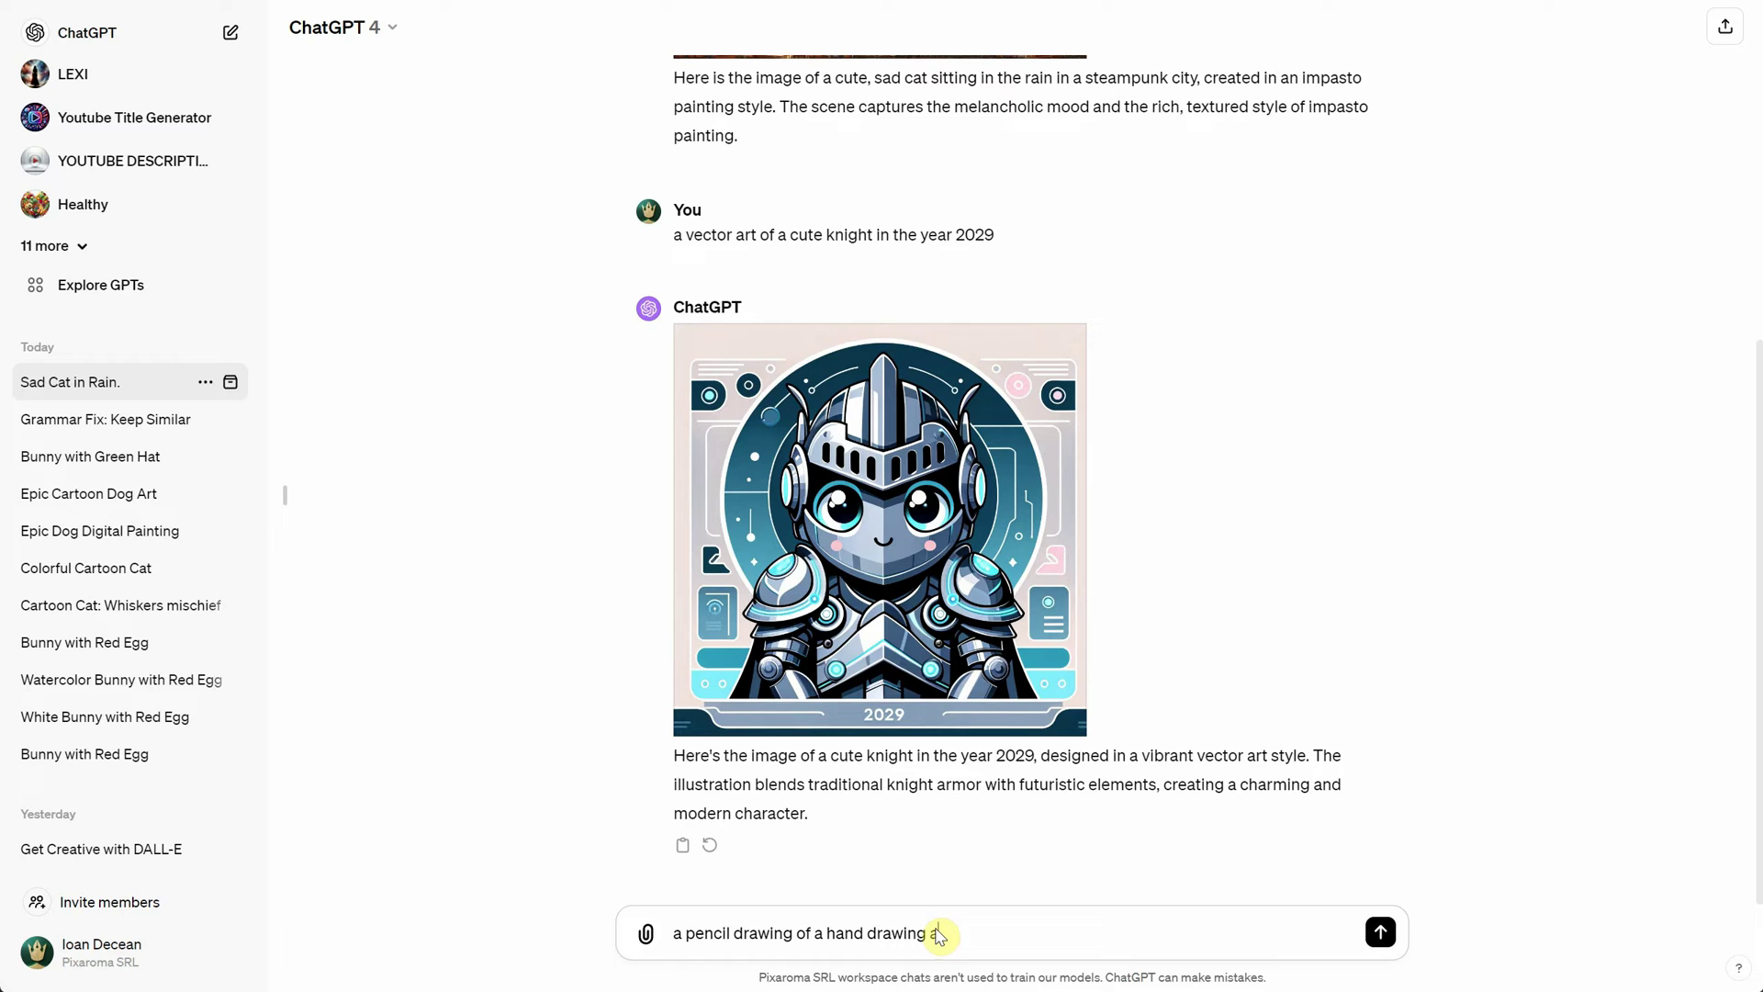
{"action": "type", "text": "nother hand"}
{"action": "left_click", "coordinate": [1381, 932]}
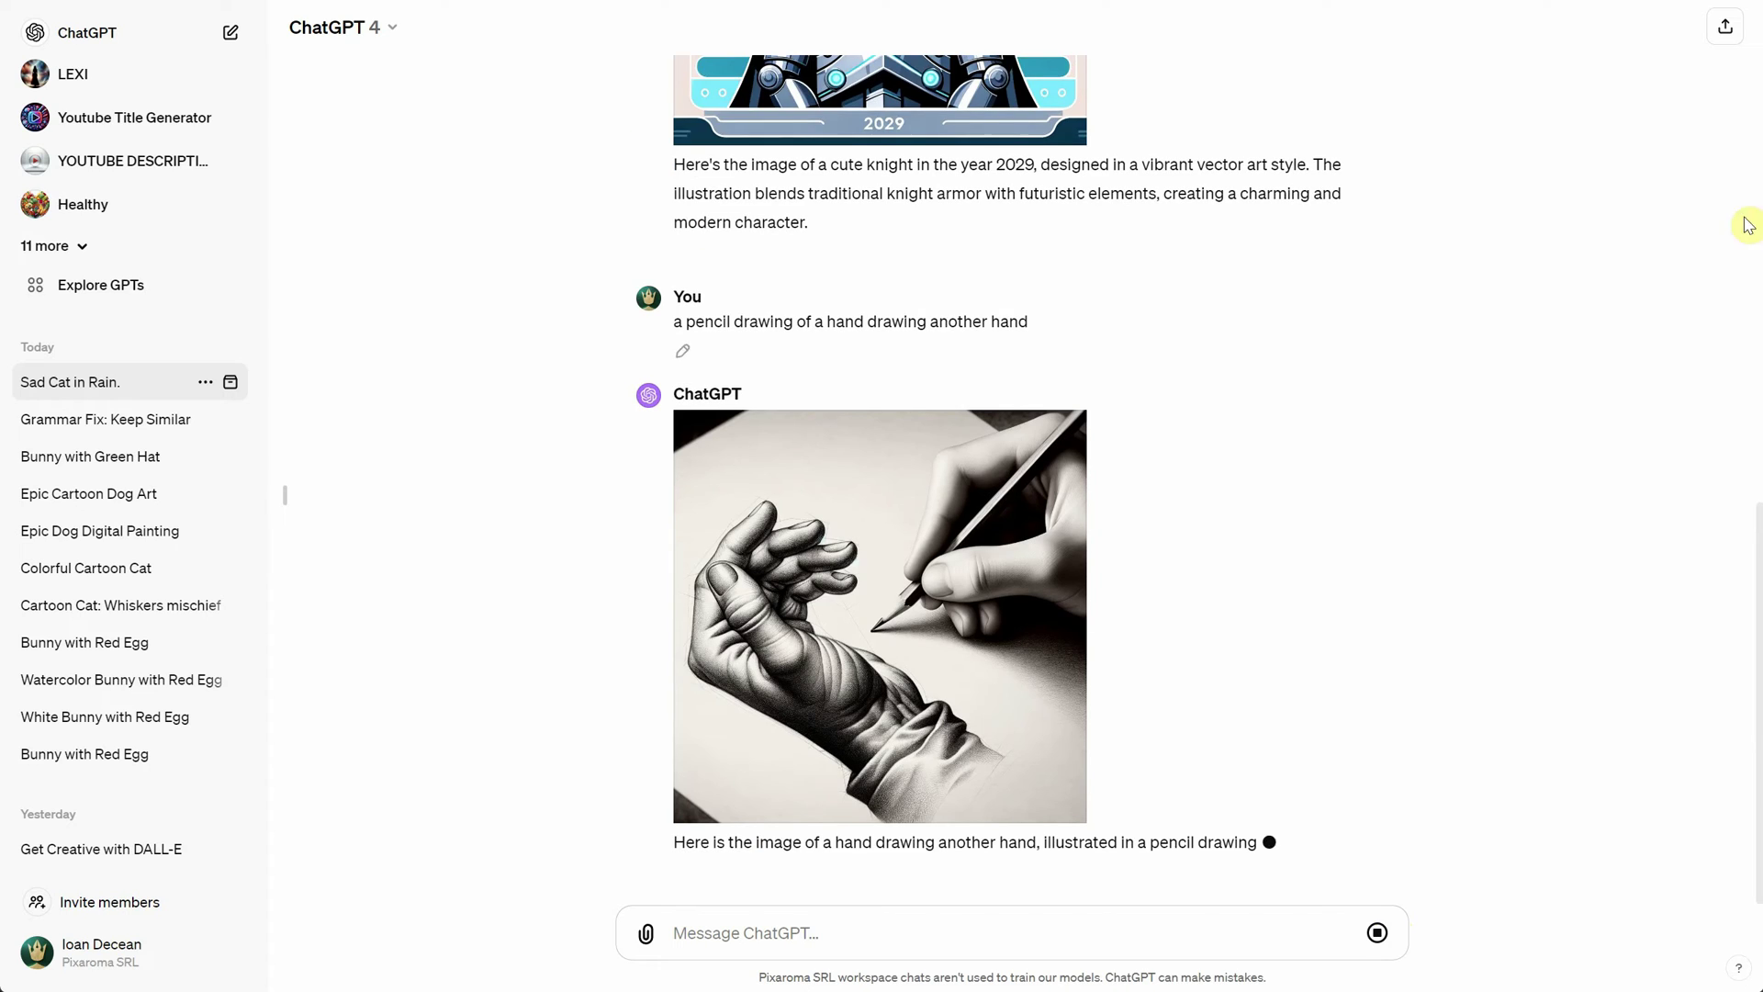
Step: Write the new image prompt's opening: "a cute red frog, with a golden crown, is sitting on a pink pillow, princess, cute, cartoon, adorable"
{"action": "left_click", "coordinate": [929, 932]}
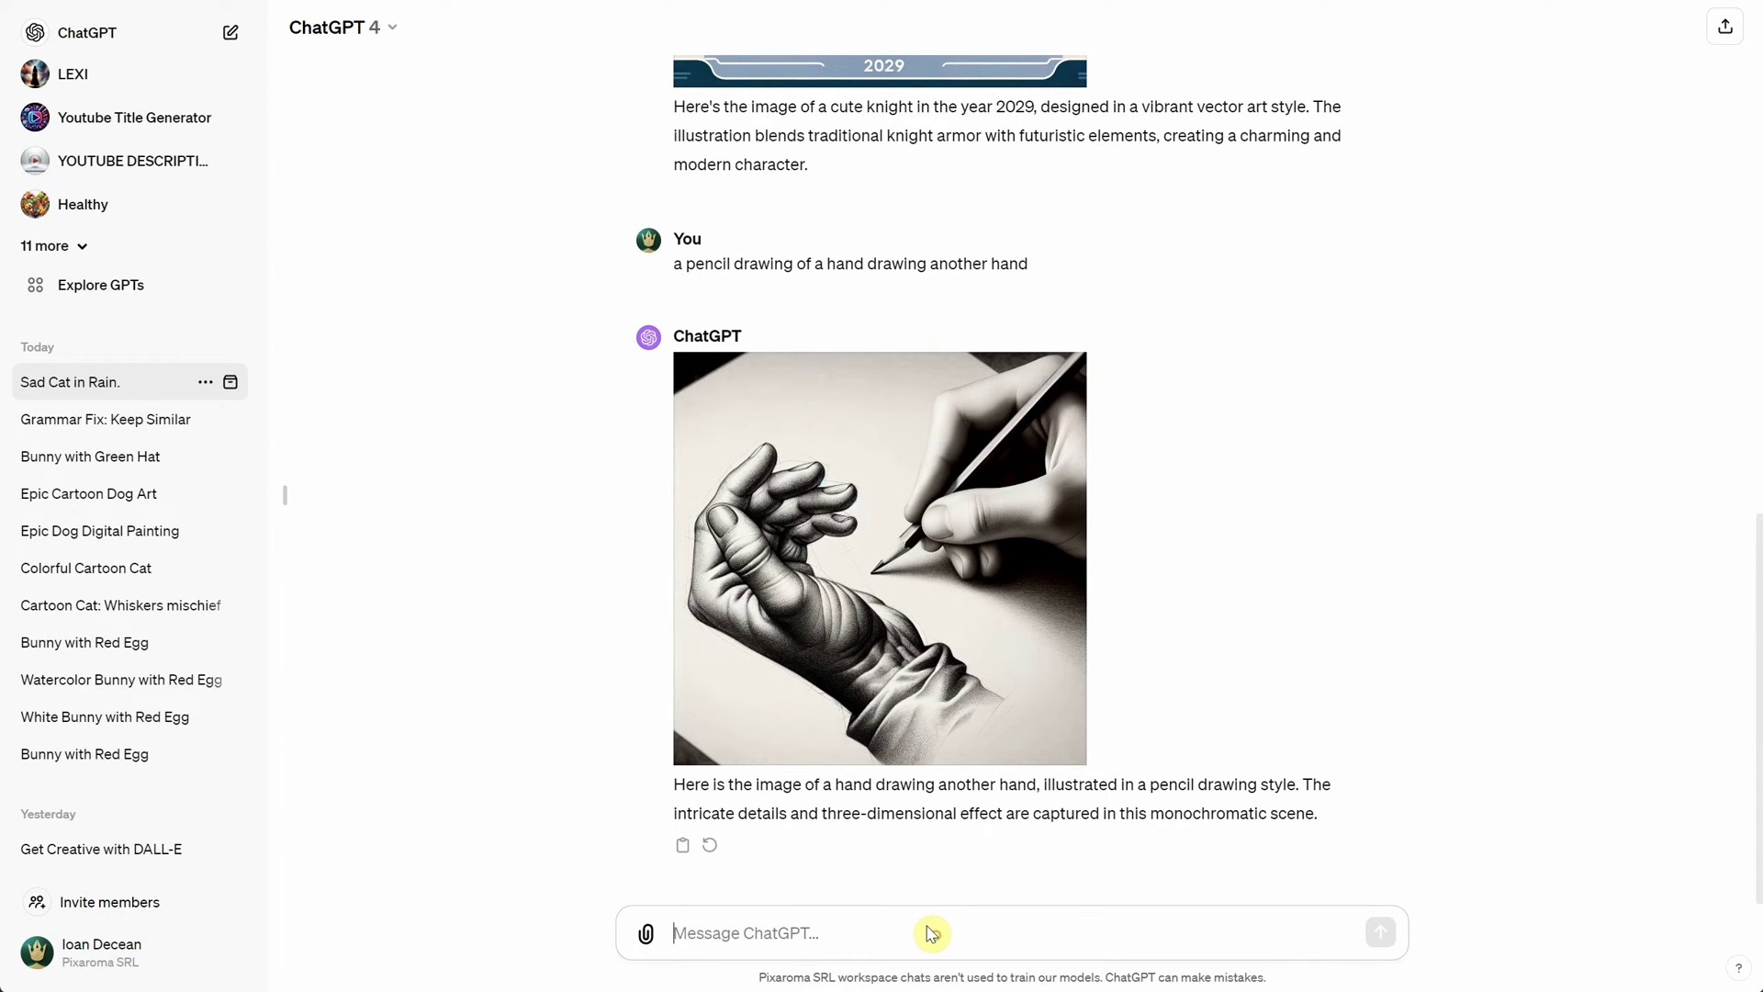
{"action": "type", "text": "a cute fr"}
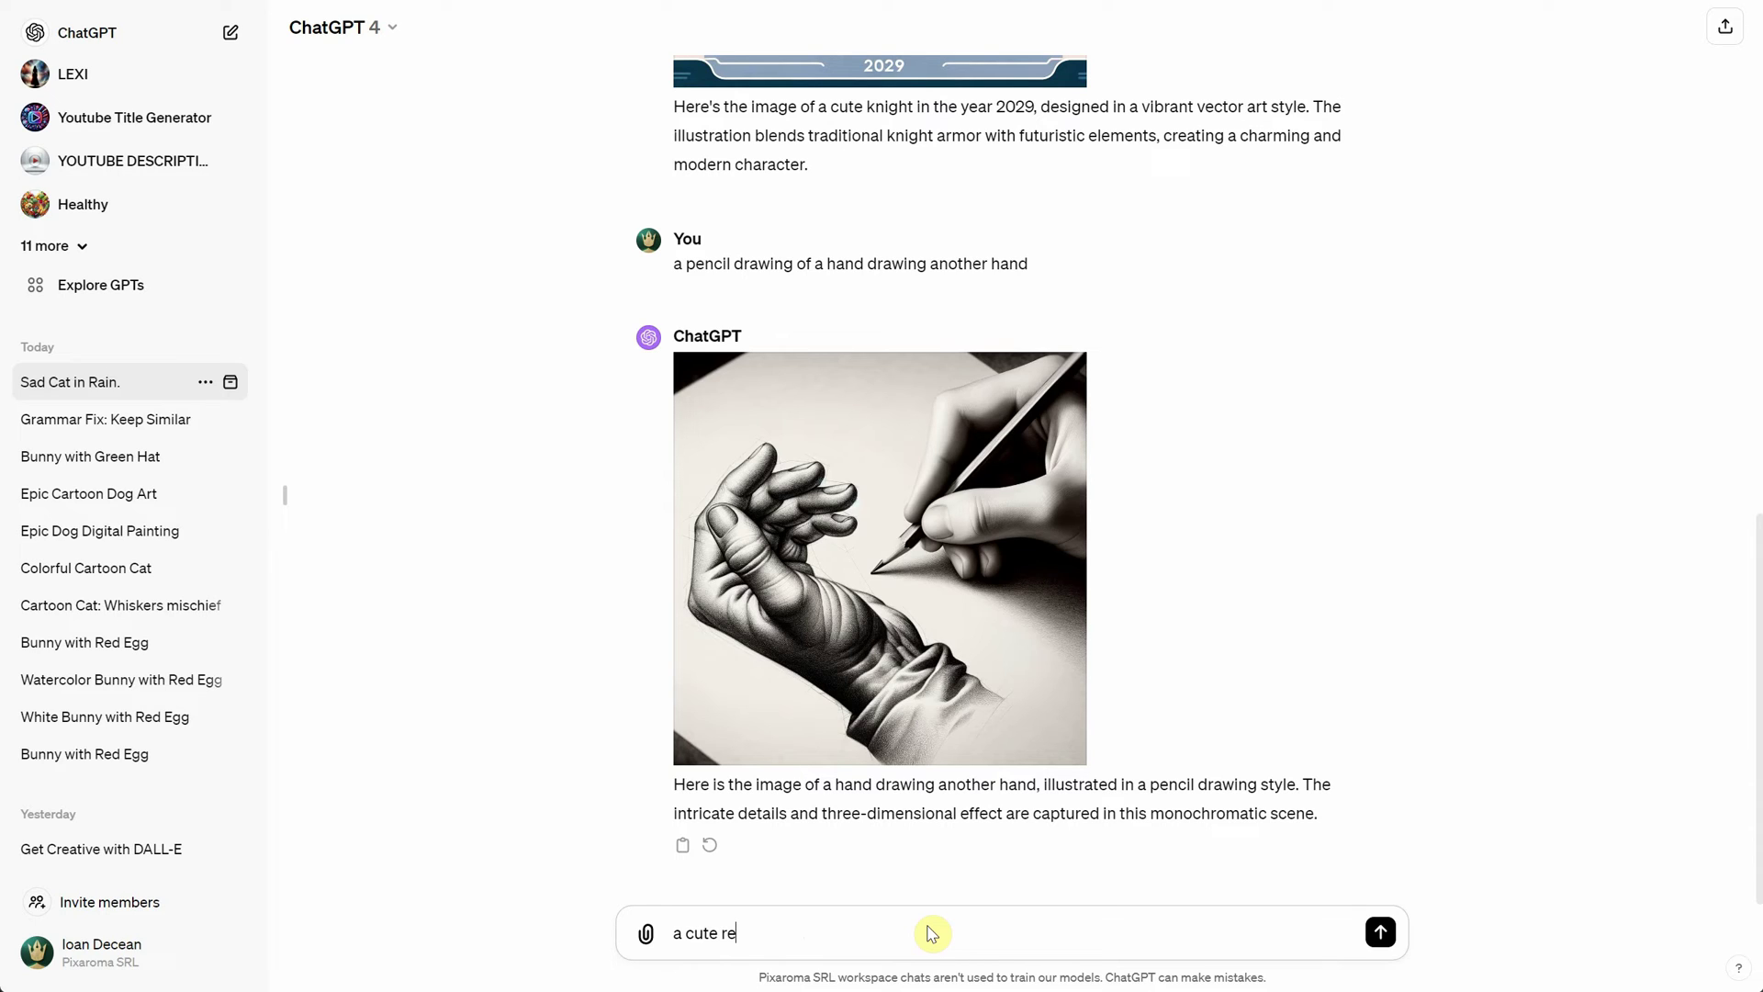
{"action": "type", "text": "rog, with a golden crow"}
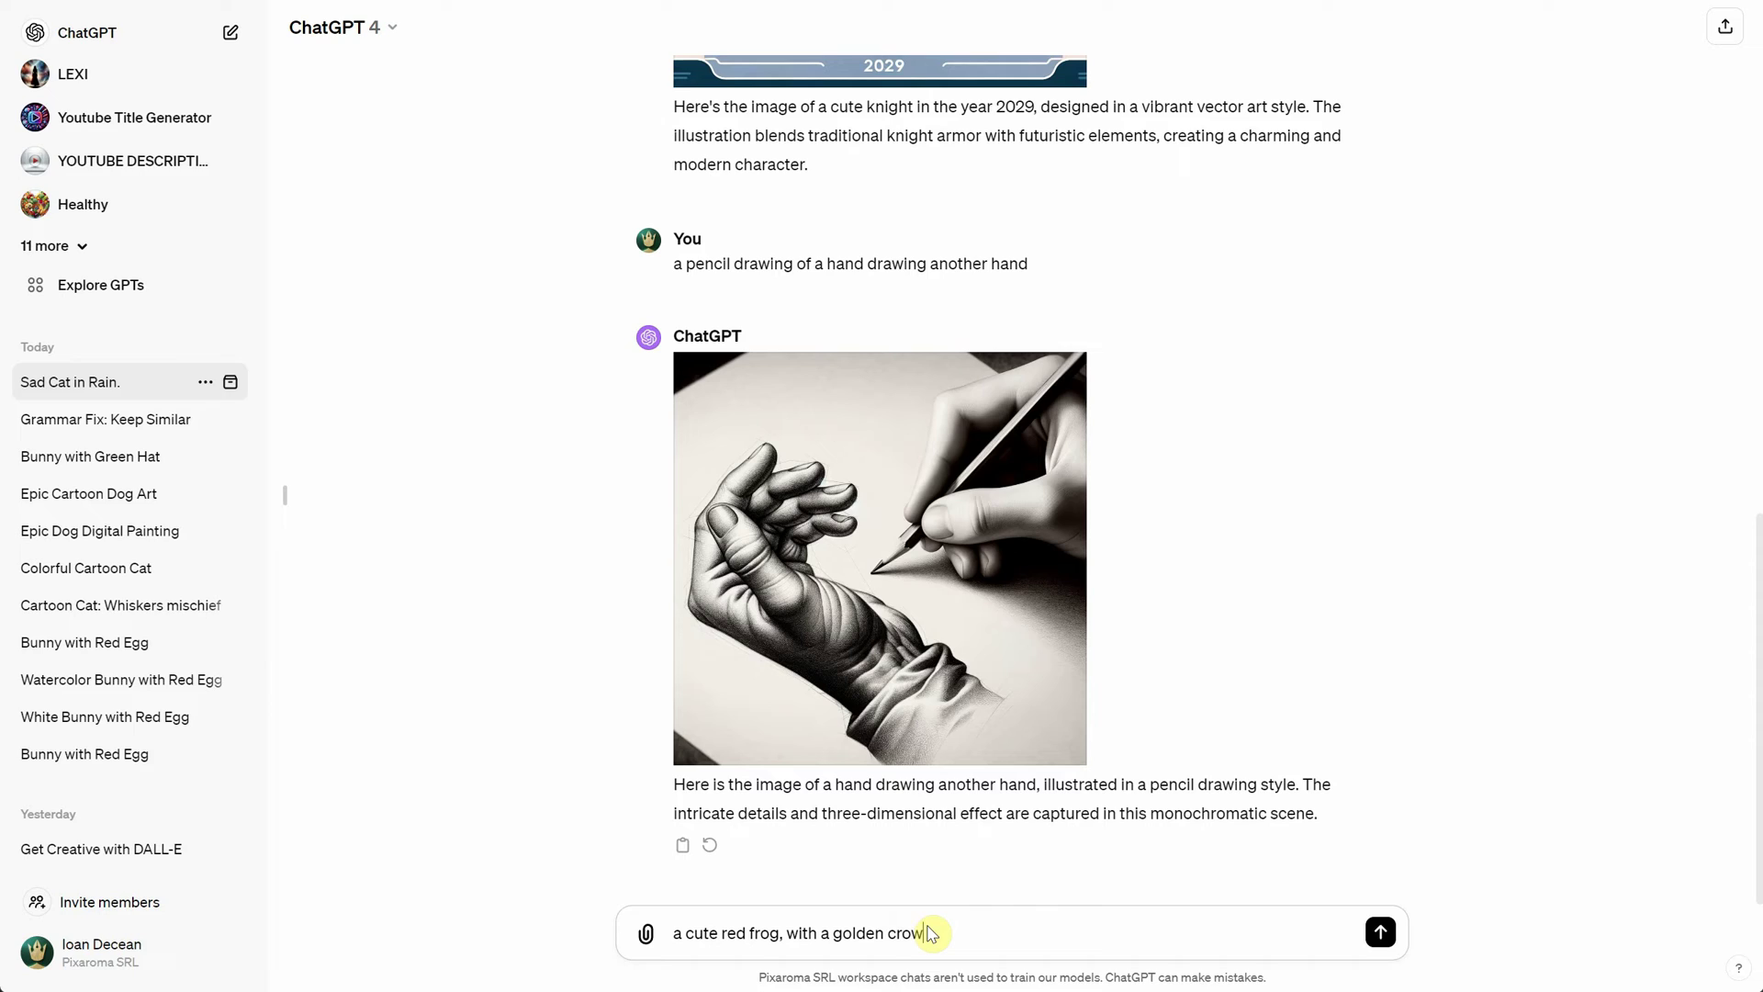
{"action": "type", "text": "n is sitting on a pink pillow, pr"}
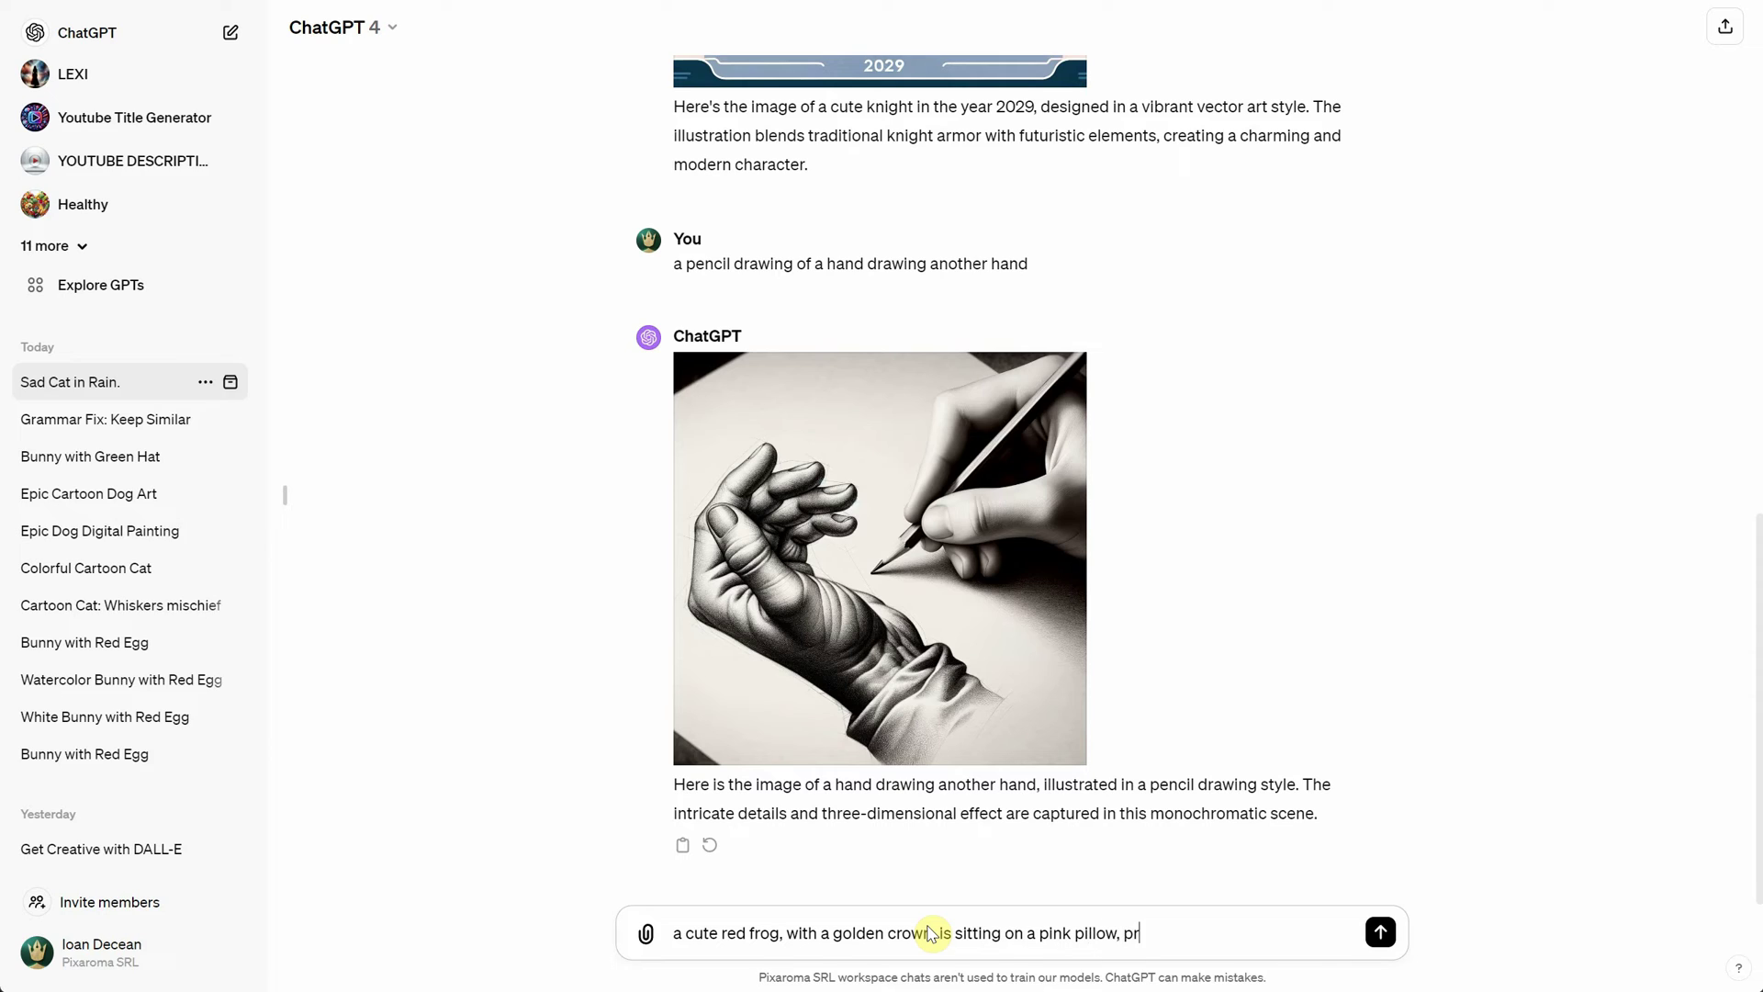
{"action": "type", "text": "incess, cute, cartoon, adorba"}
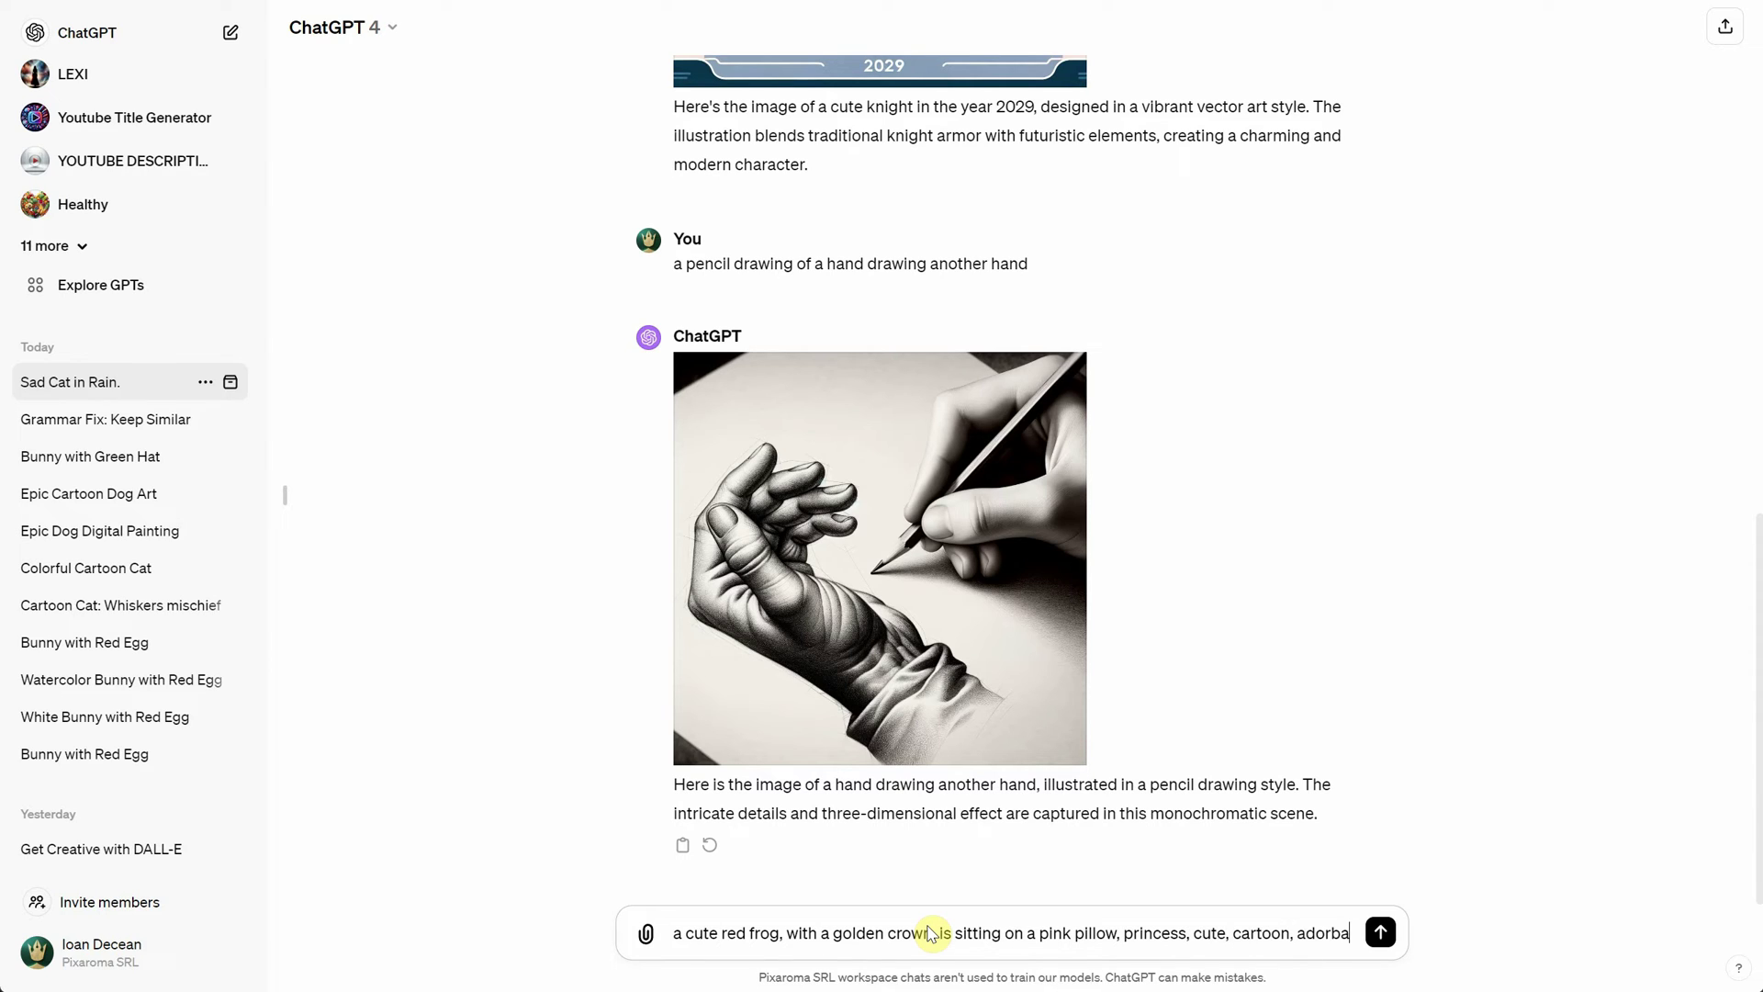
{"action": "type", "text": "l"}
{"action": "key", "text": "BackSpace"}
{"action": "key", "text": "BackSpace"}
{"action": "key", "text": "BackSpace"}
{"action": "type", "text": "able, "}
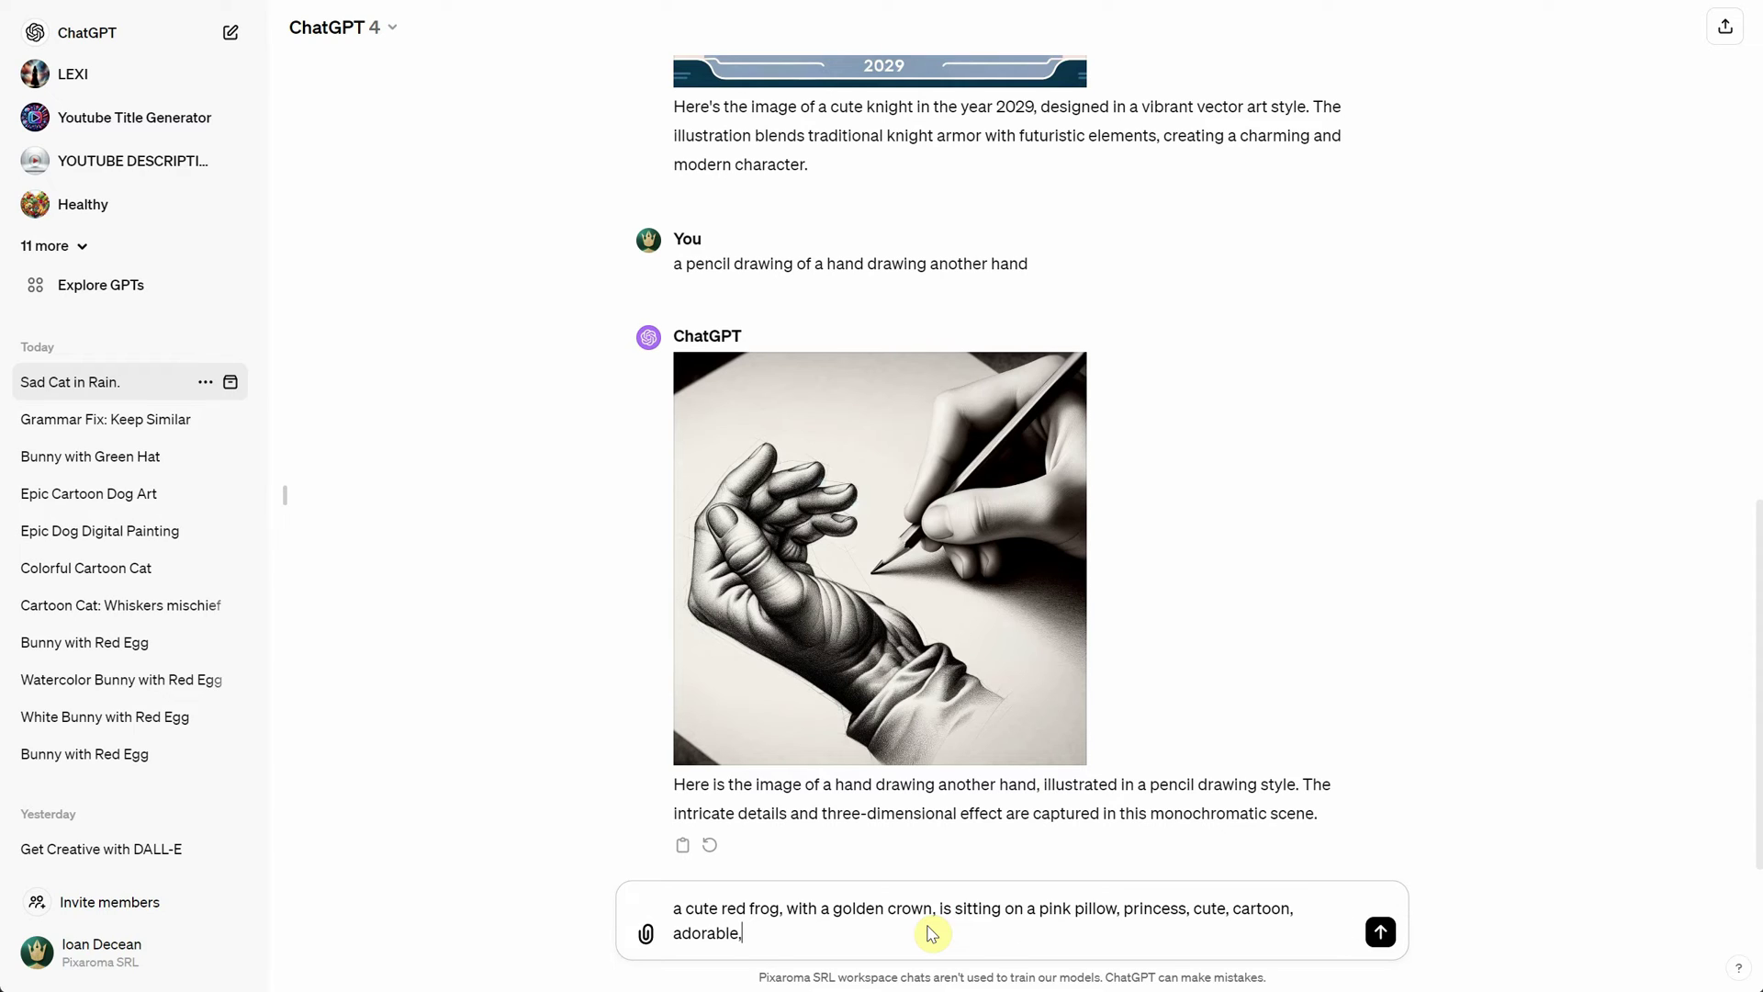
Step: Complete the frog prompt with "love, morning light rays, watercolor painting" and generate the image
{"action": "type", "text": "love"}
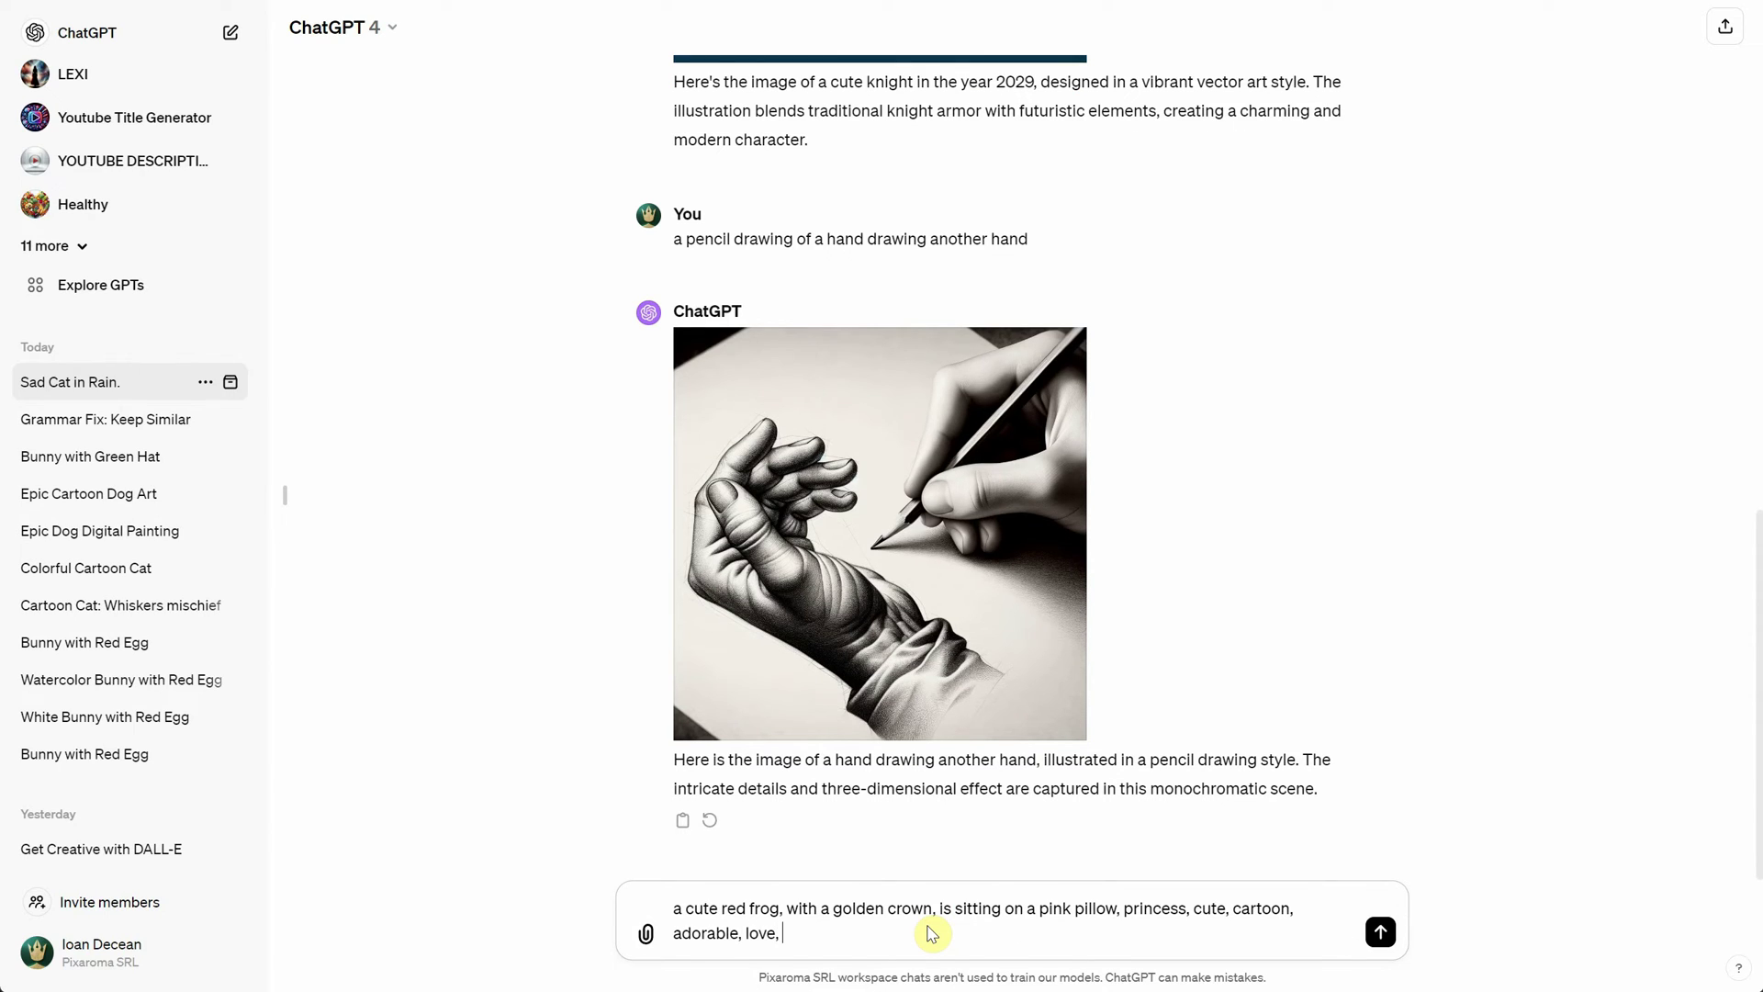
{"action": "type", "text": ", morning light rays"}
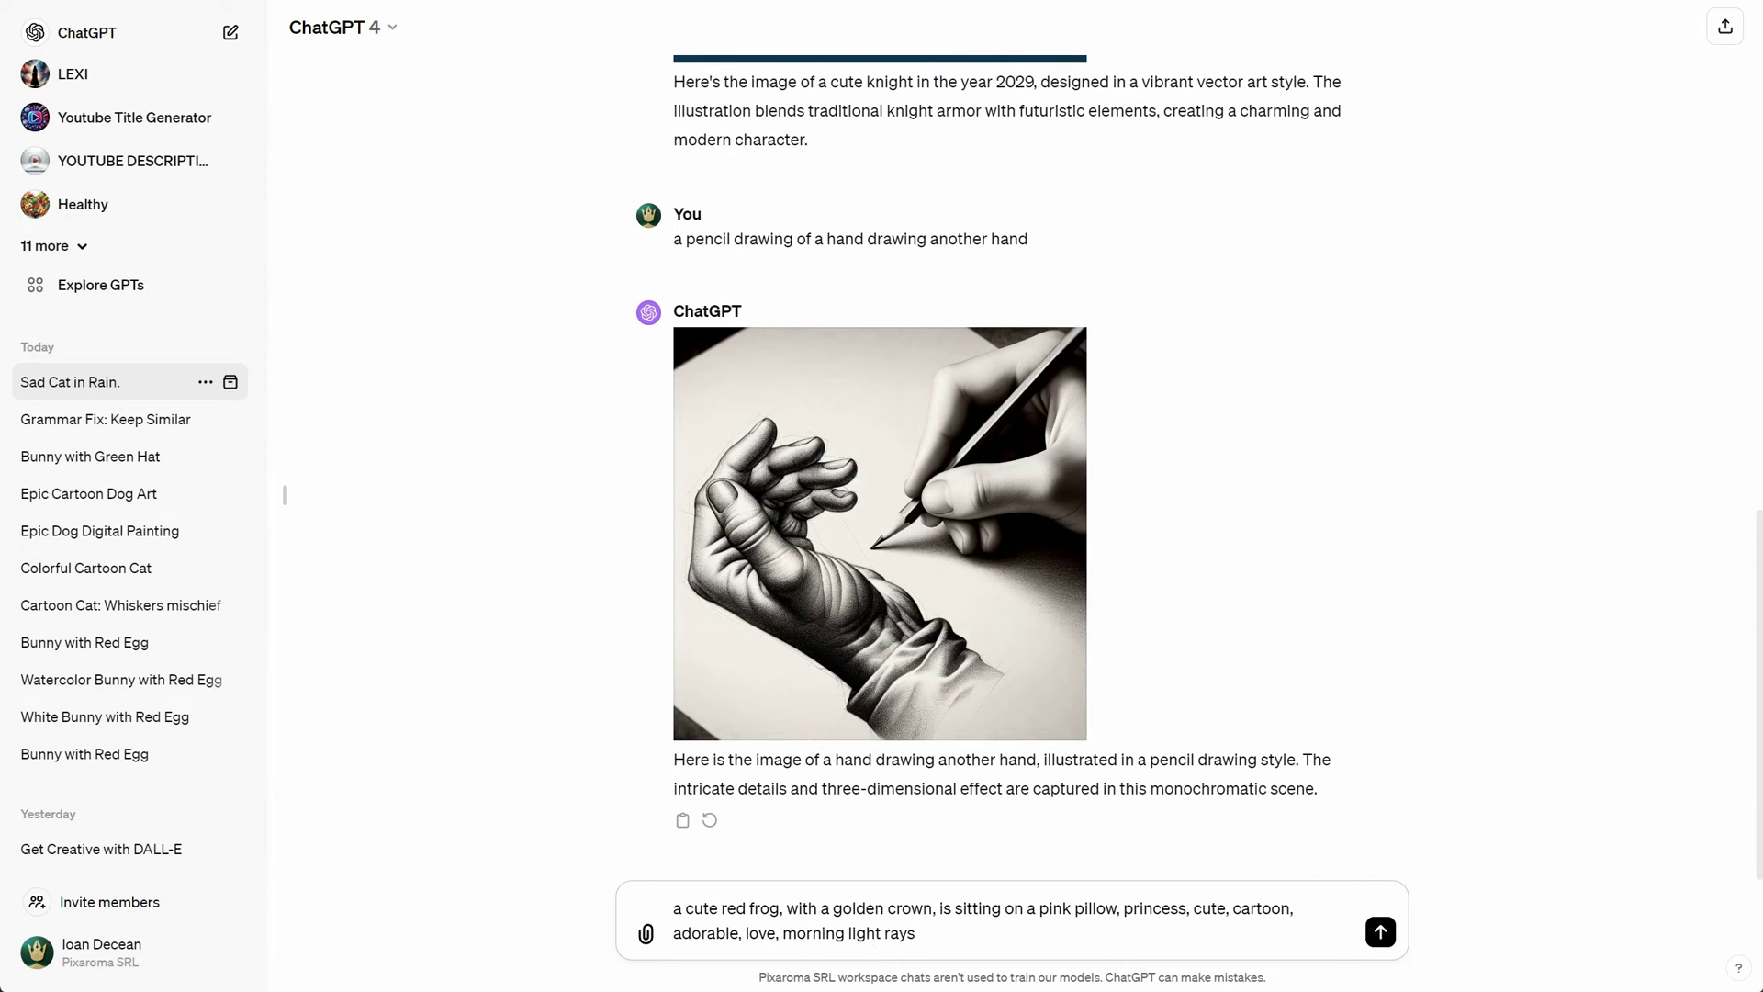
{"action": "type", "text": ", watercolor painting"}
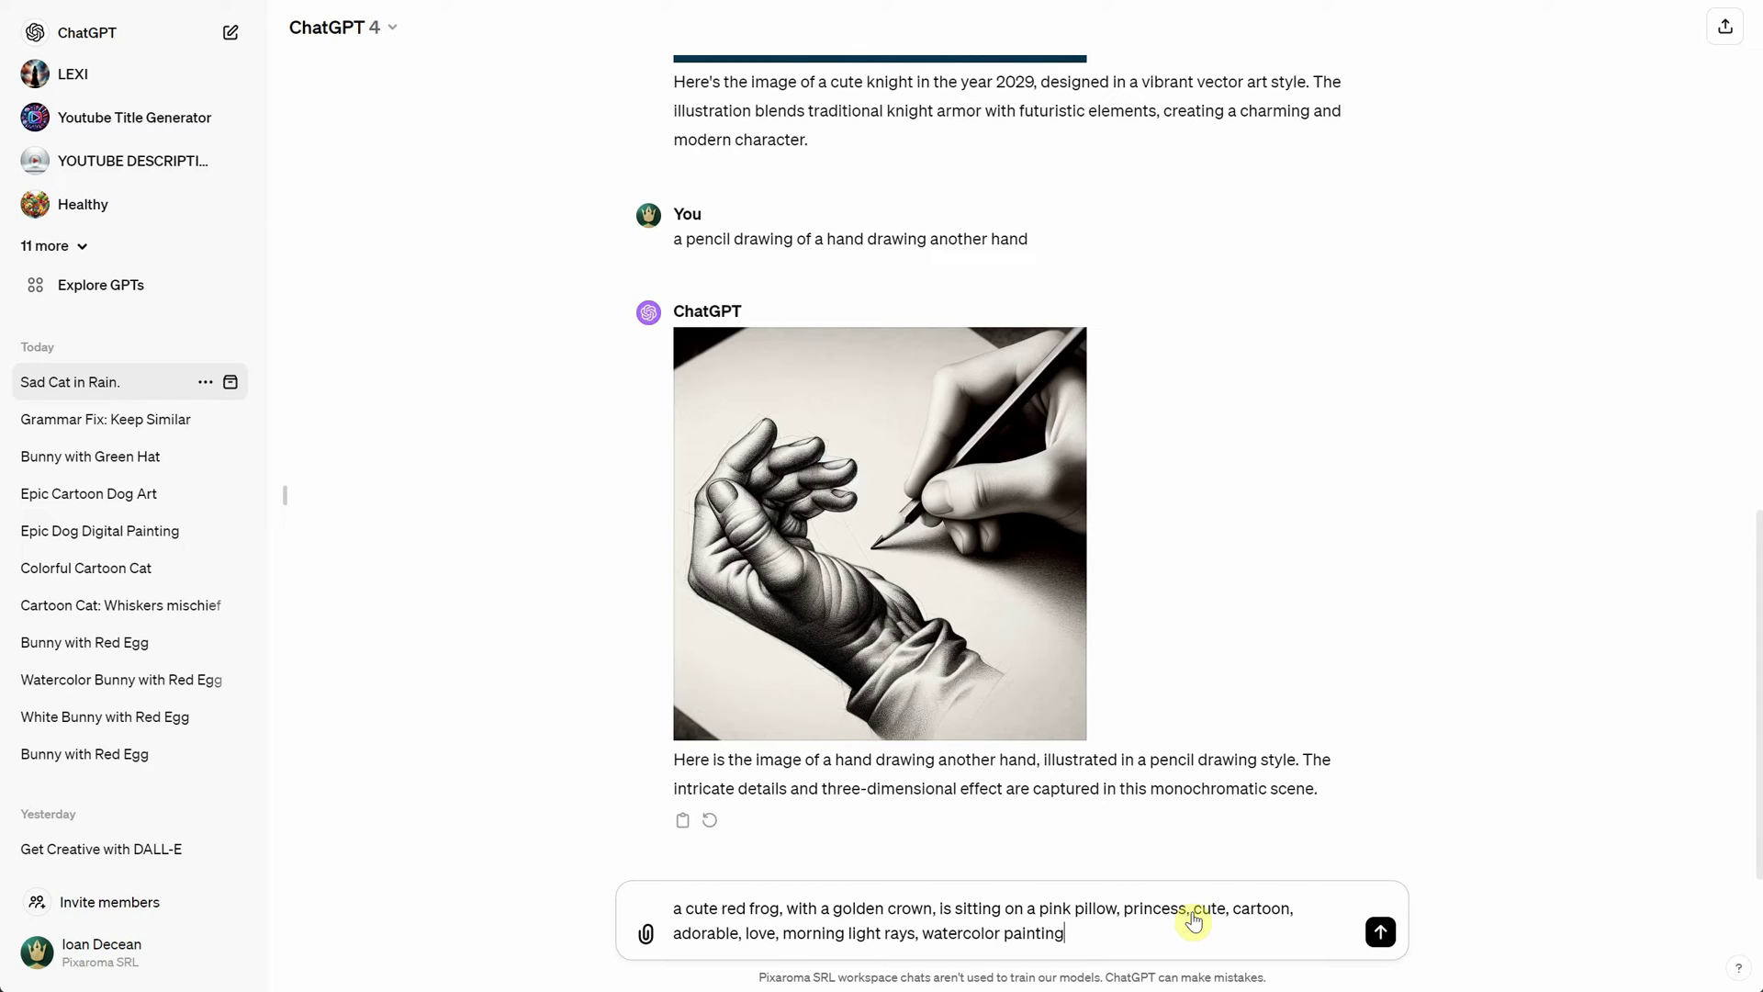
{"action": "left_click", "coordinate": [1378, 931]}
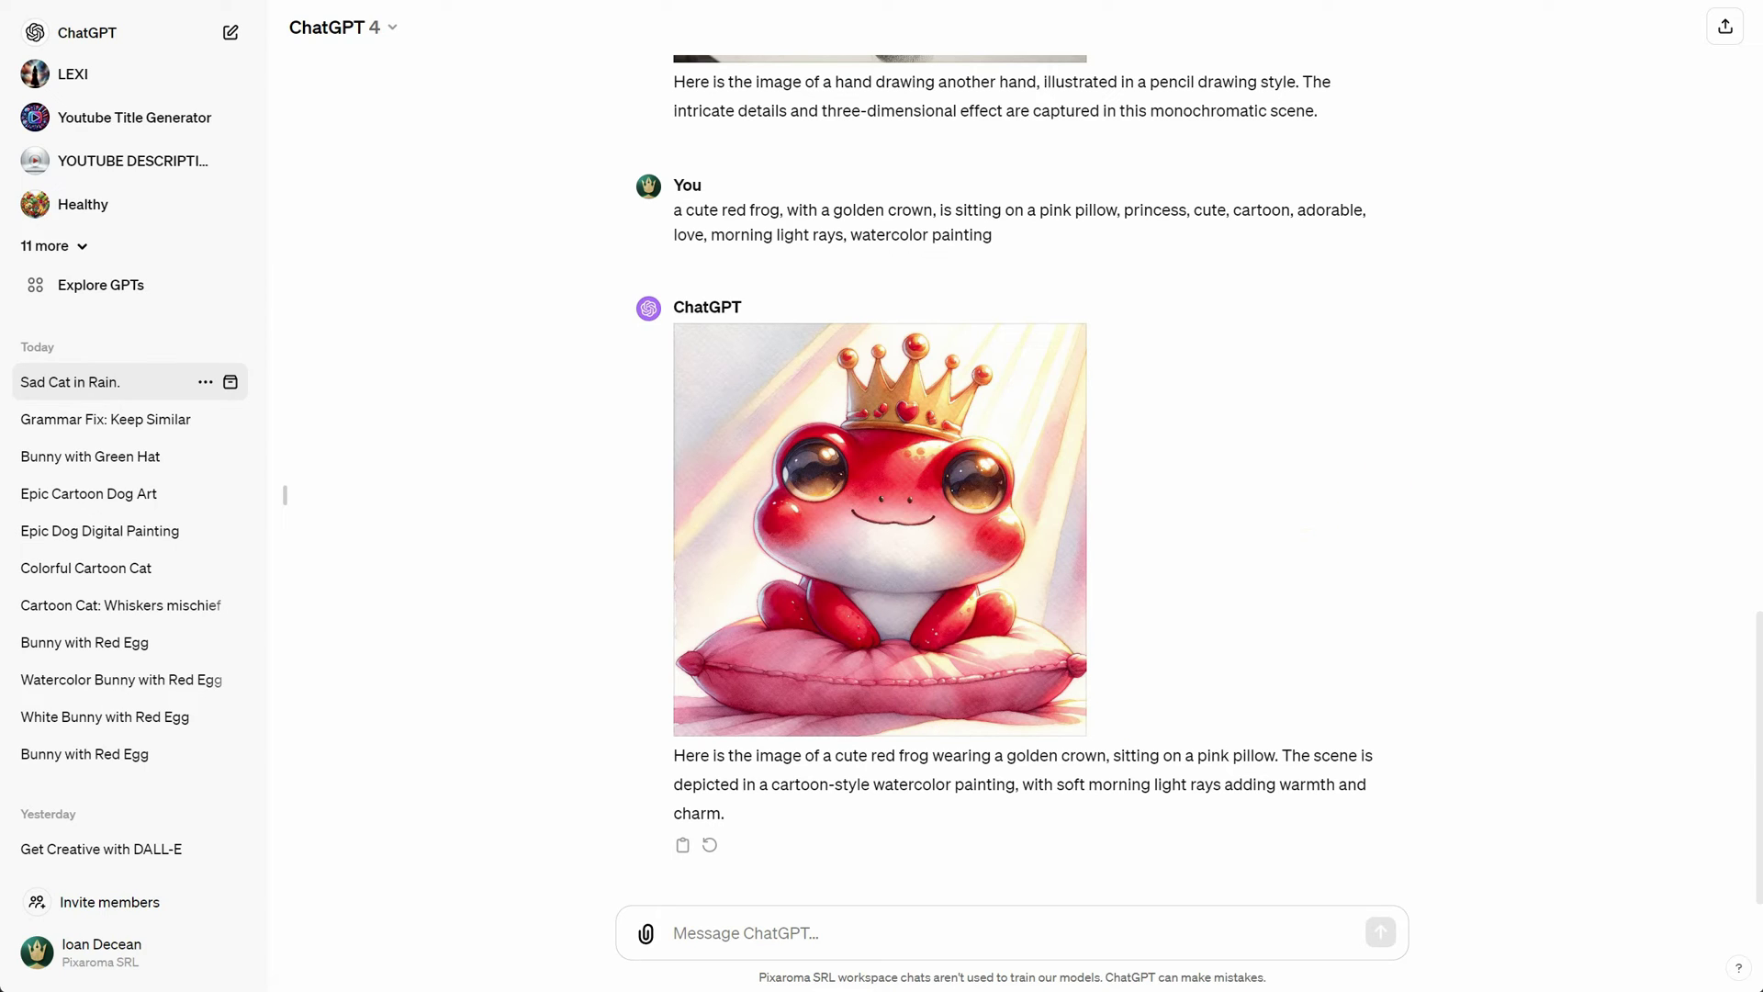
Step: Request a recolored frog image with the message "i like it, can you change the color of the frog to purple"
{"action": "left_click", "coordinate": [970, 937]}
{"action": "type", "text": "i like it,"}
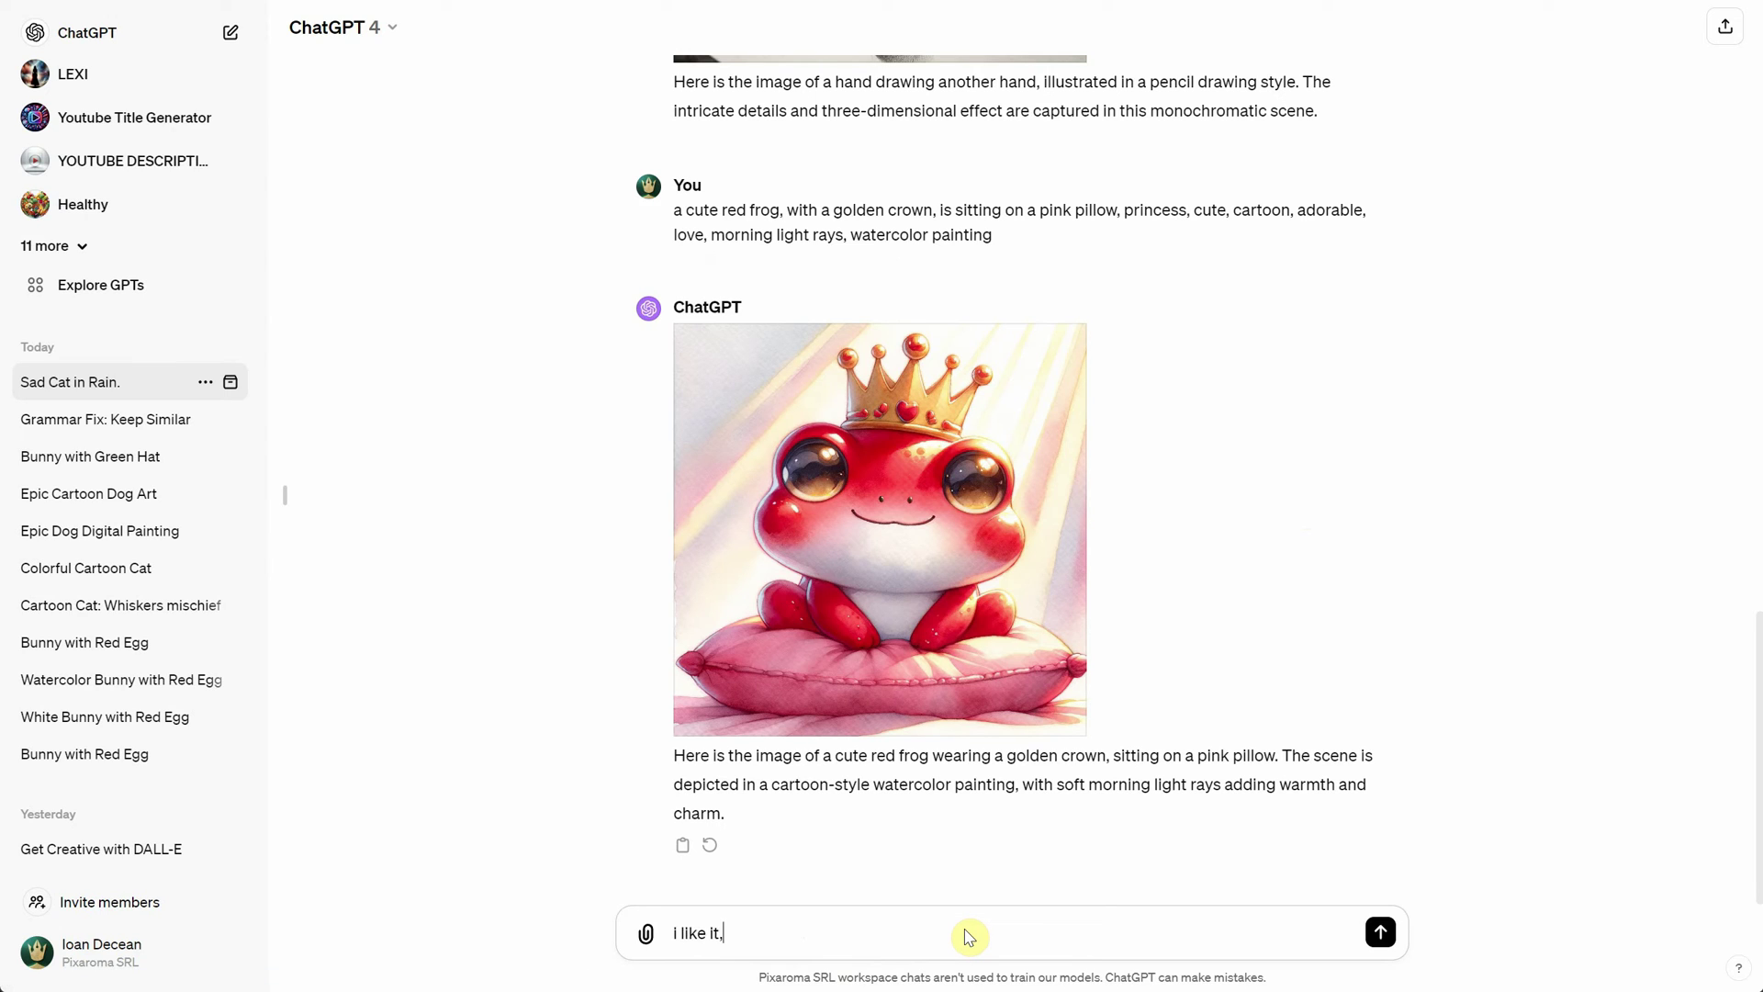
{"action": "type", "text": " can you chane"}
{"action": "key", "text": "BackSpace"}
{"action": "type", "text": "ge"}
{"action": "type", "text": "the frog"}
{"action": "key", "text": "BackSpace"}
{"action": "key", "text": "BackSpace"}
{"action": "key", "text": "BackSpace"}
{"action": "key", "text": "BackSpace"}
{"action": "key", "text": "BackSpace"}
{"action": "type", "text": "colop"}
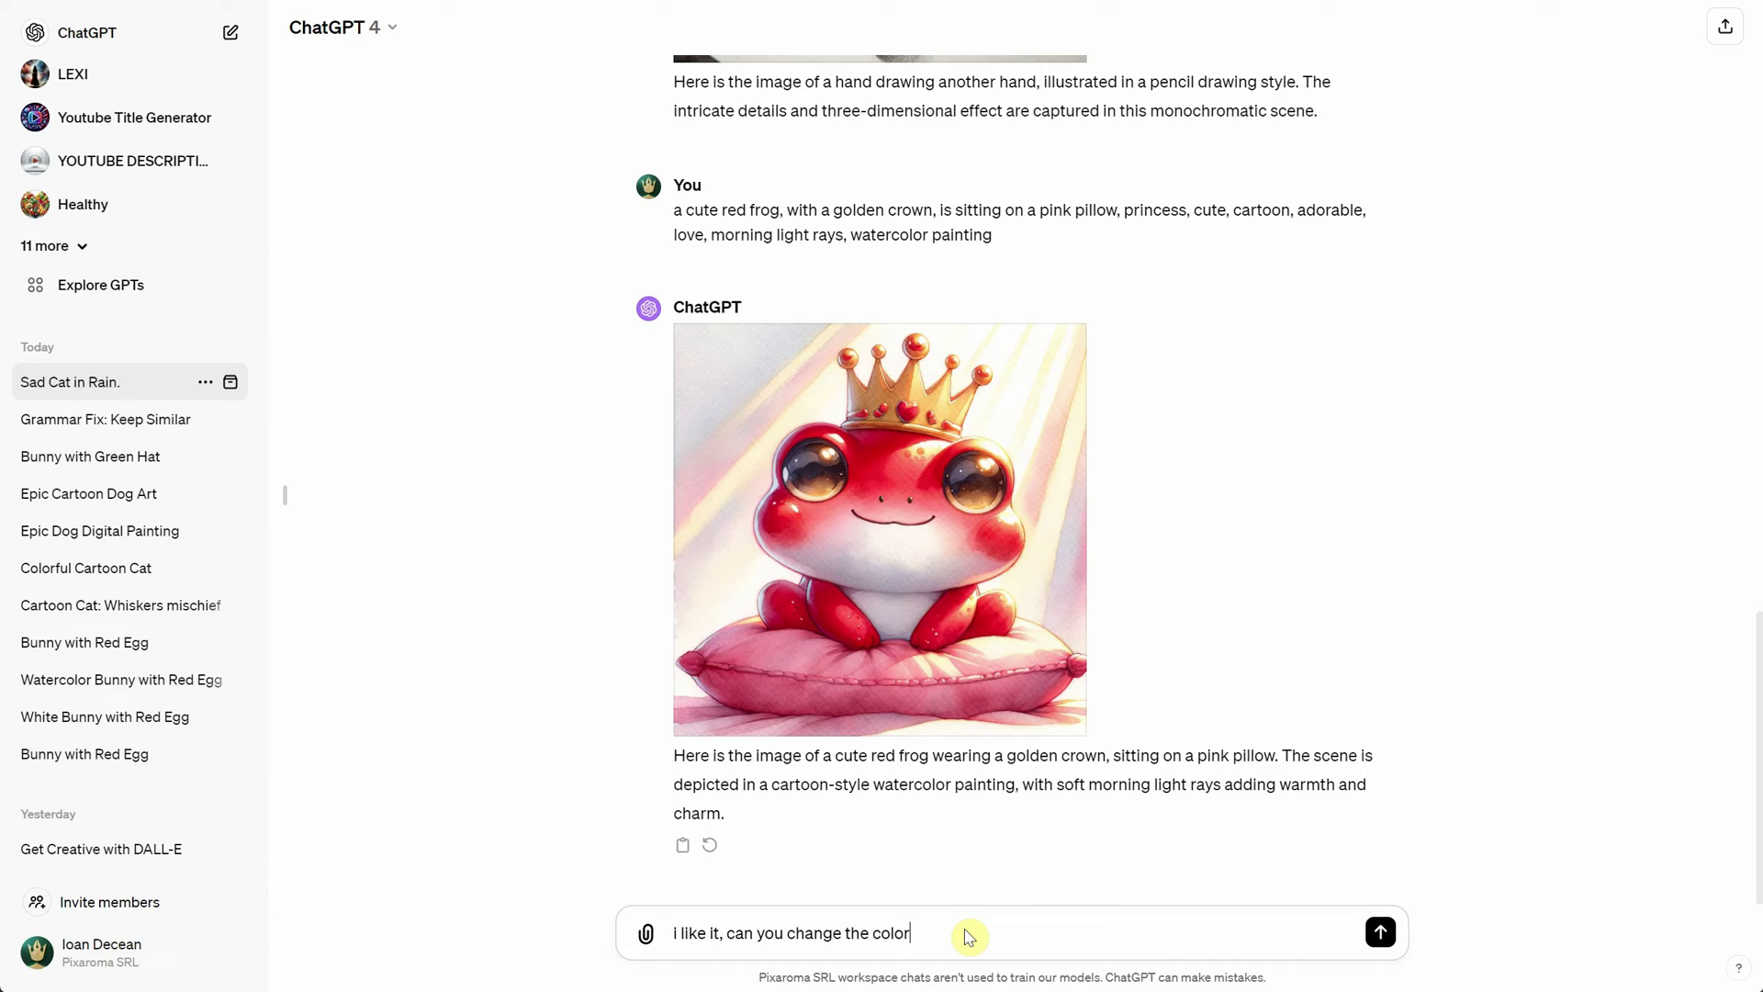
{"action": "type", "text": "the frog to purple"}
{"action": "key", "text": "Return"}
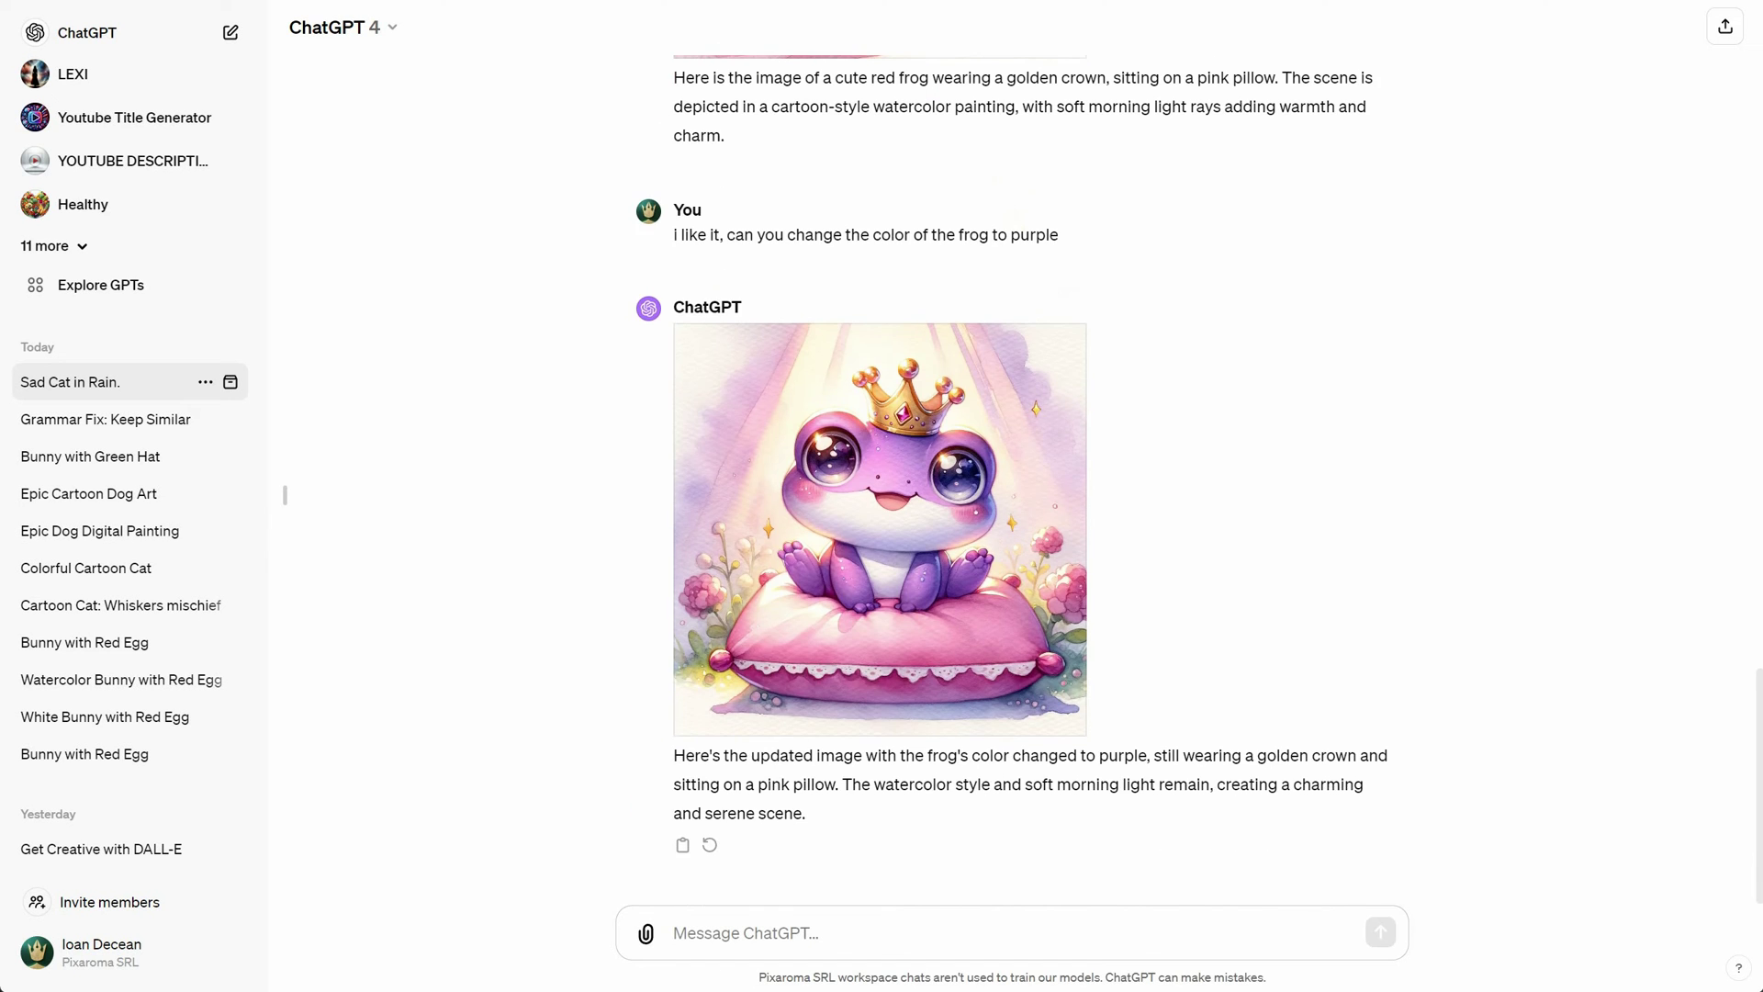
Step: Compare the red and purple frogs, and request "looks good, now make it so the frog holds a heart in its hands"
{"action": "scroll", "coordinate": [1405, 366], "scroll_direction": "up", "scroll_amount": 5}
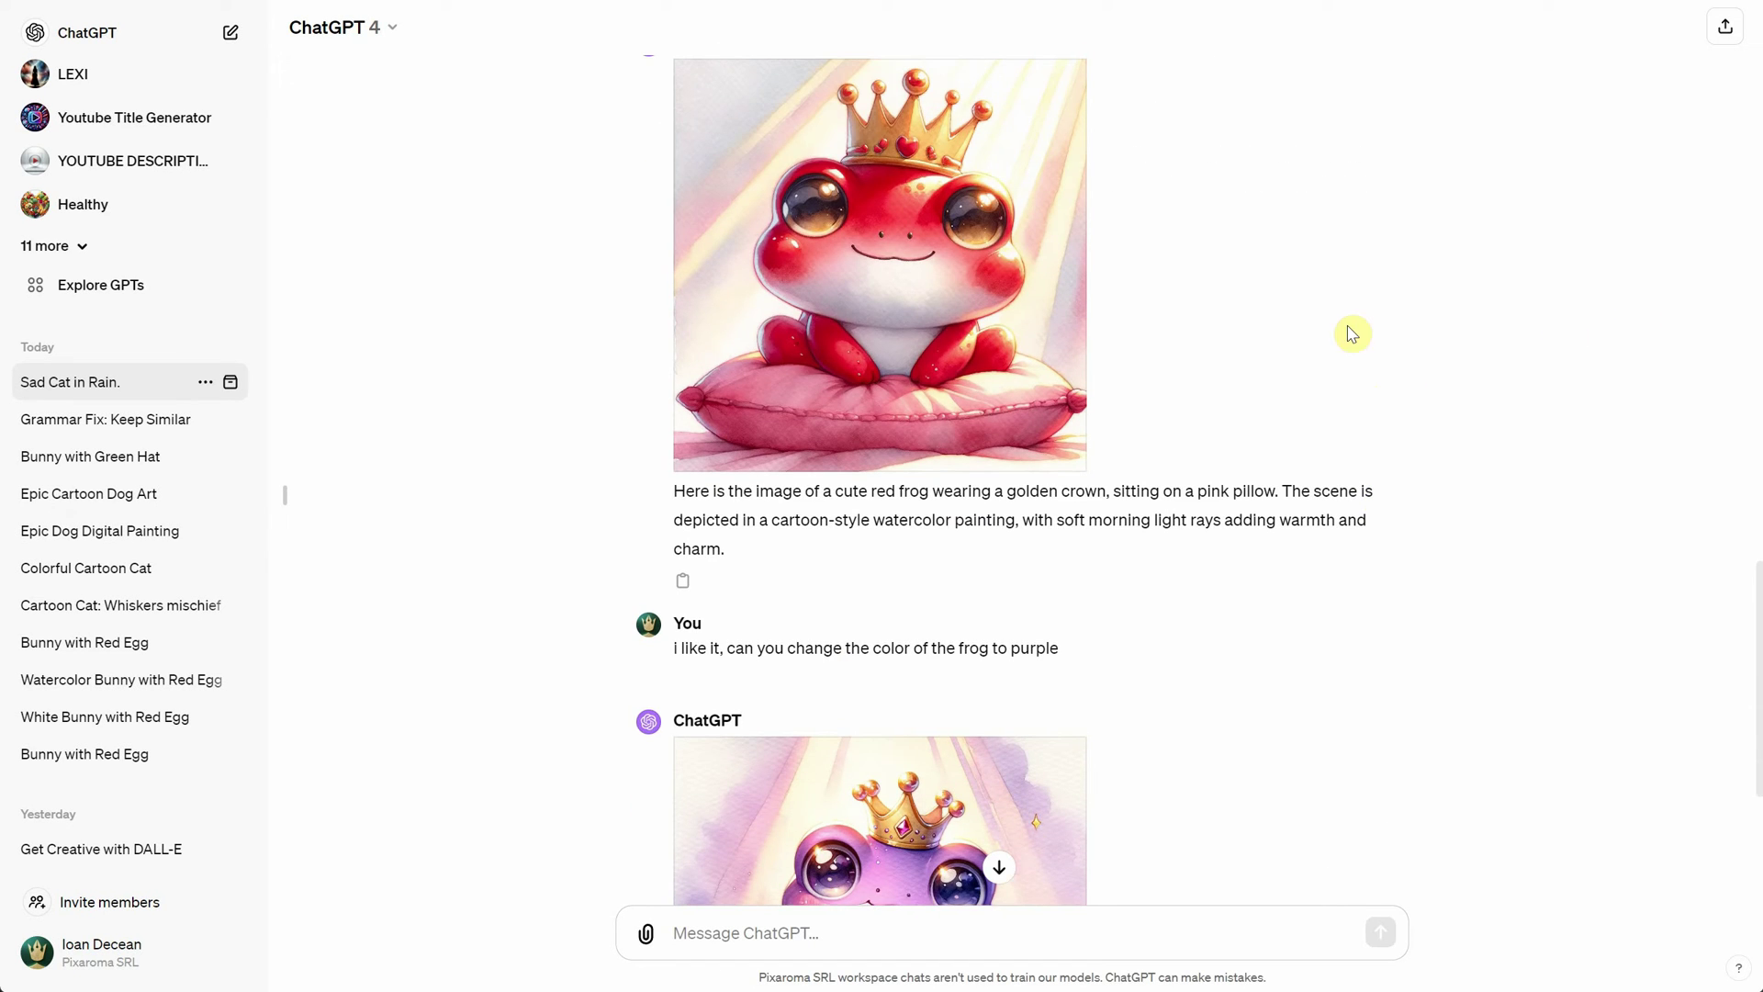
{"action": "scroll", "coordinate": [1345, 326], "scroll_direction": "down", "scroll_amount": 2}
{"action": "scroll", "coordinate": [1336, 314], "scroll_direction": "down", "scroll_amount": 1}
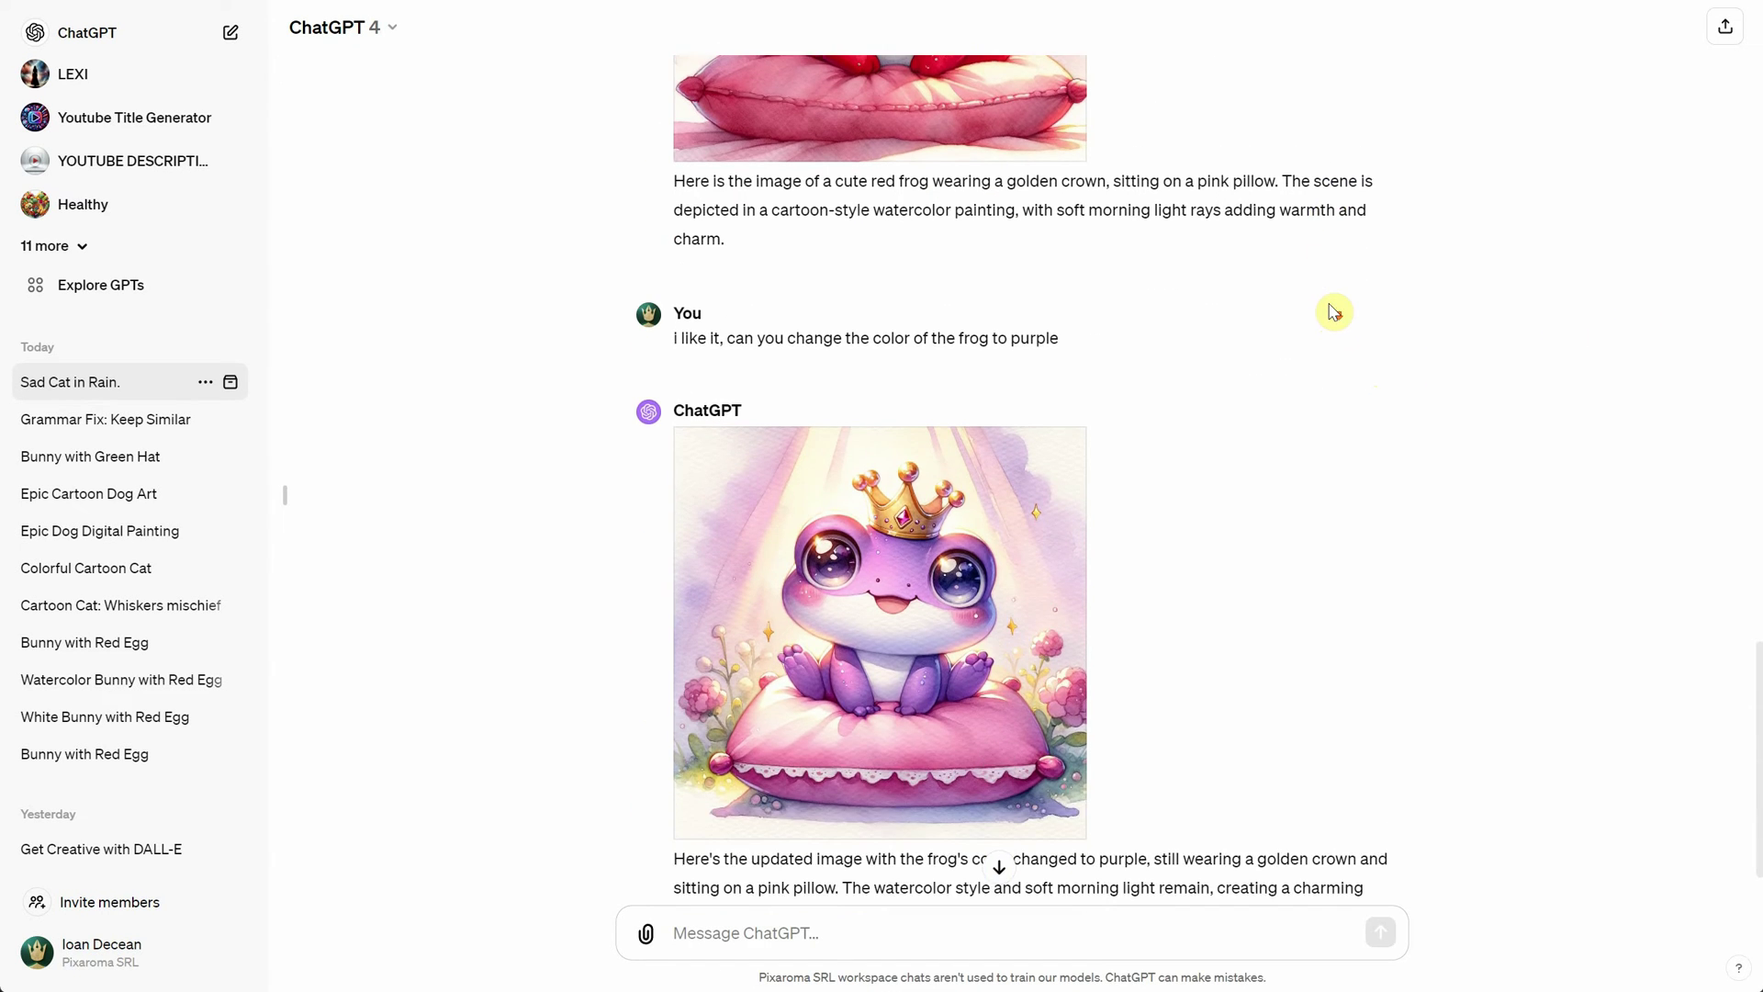
{"action": "scroll", "coordinate": [1334, 312], "scroll_direction": "down", "scroll_amount": 2}
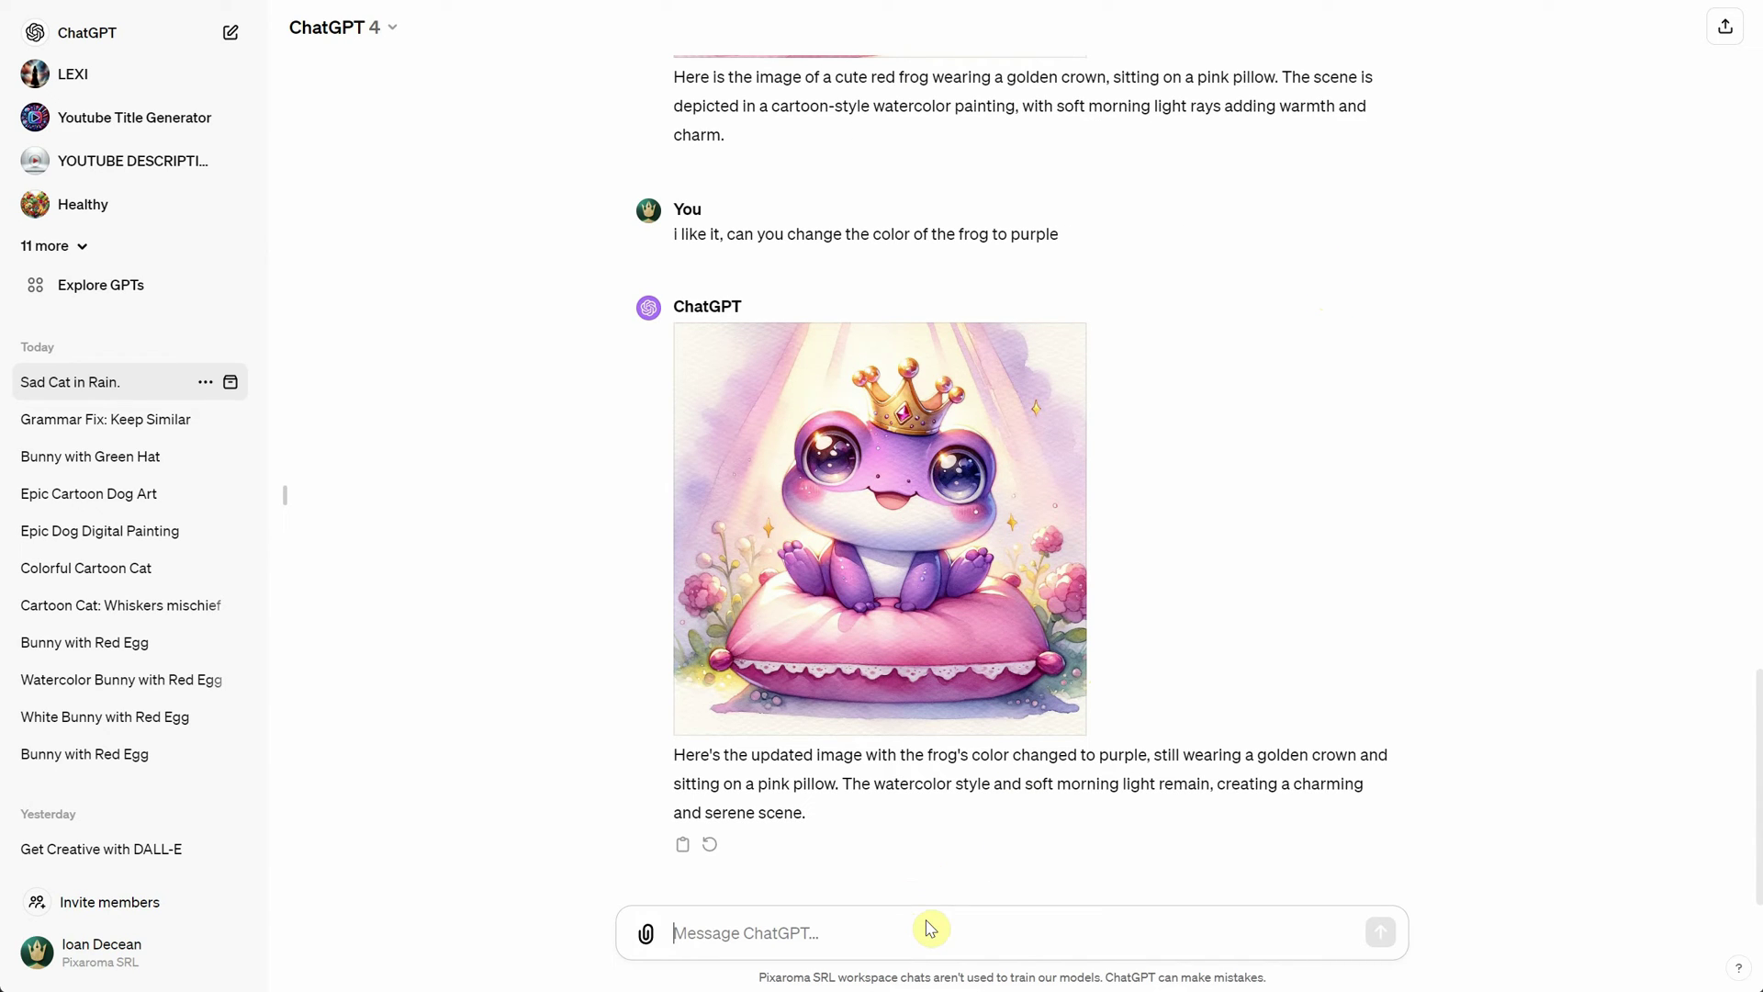
{"action": "type", "text": "i l"}
{"action": "key", "text": "BackSpace"}
{"action": "type", "text": "looks good, now"}
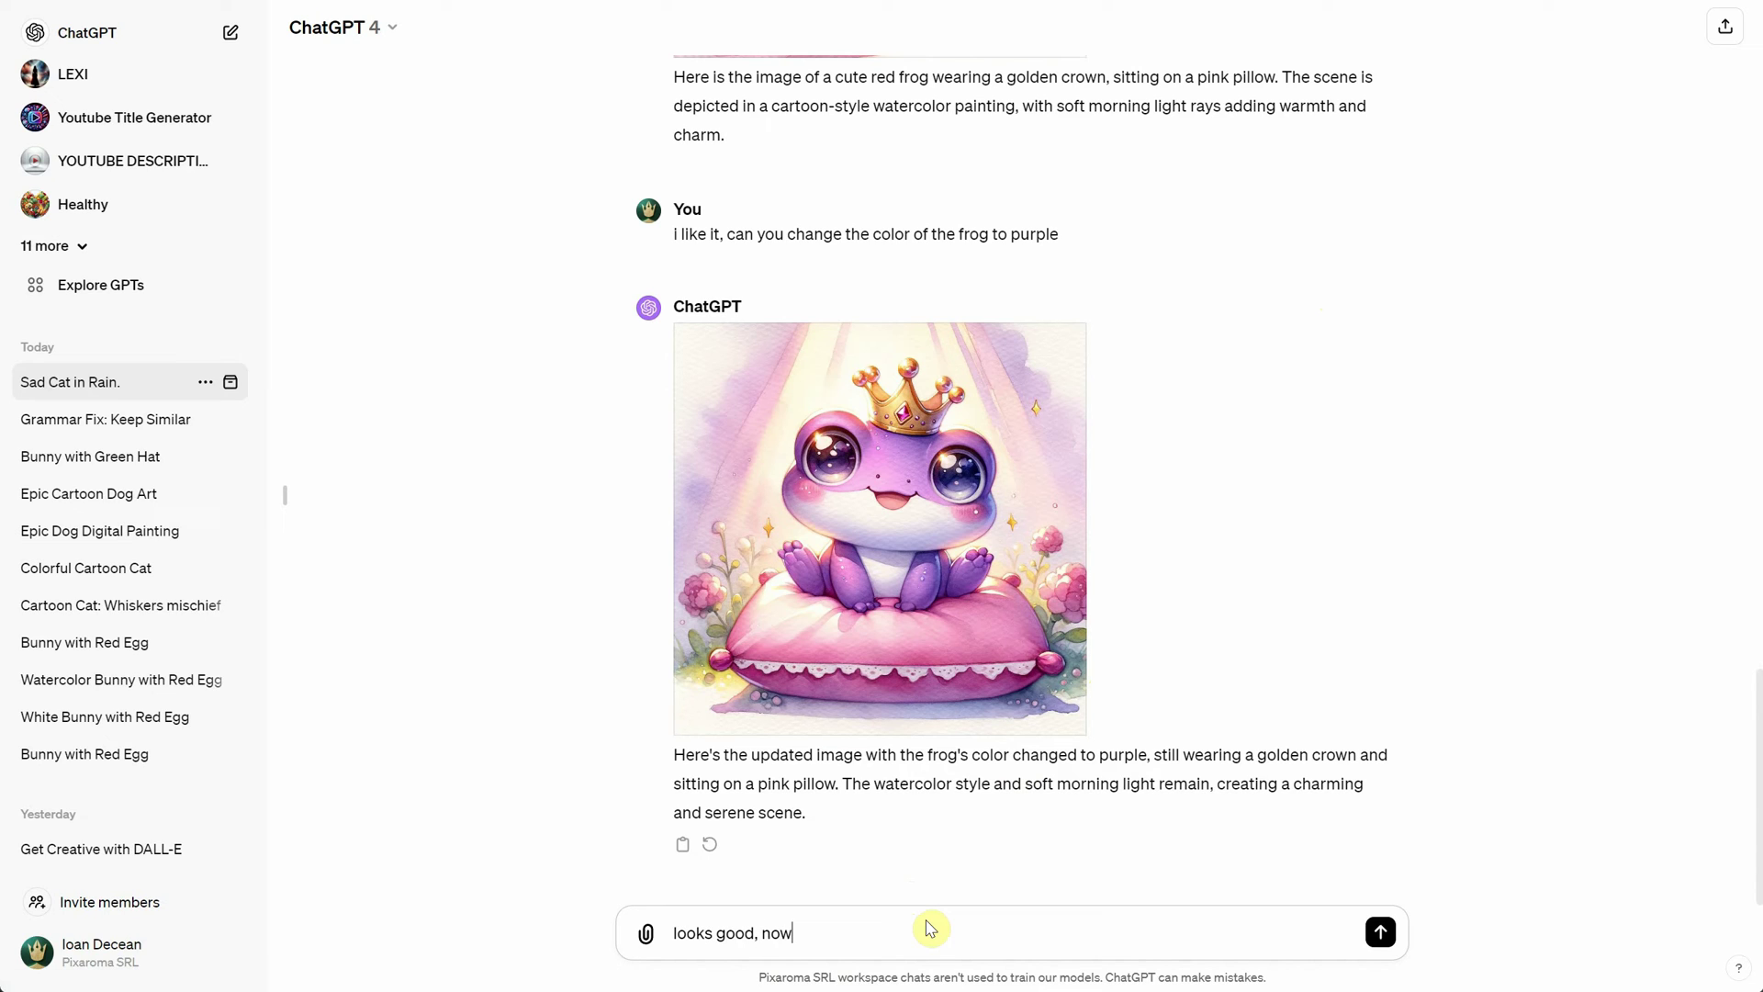
{"action": "type", "text": " make it so the frog holds a"}
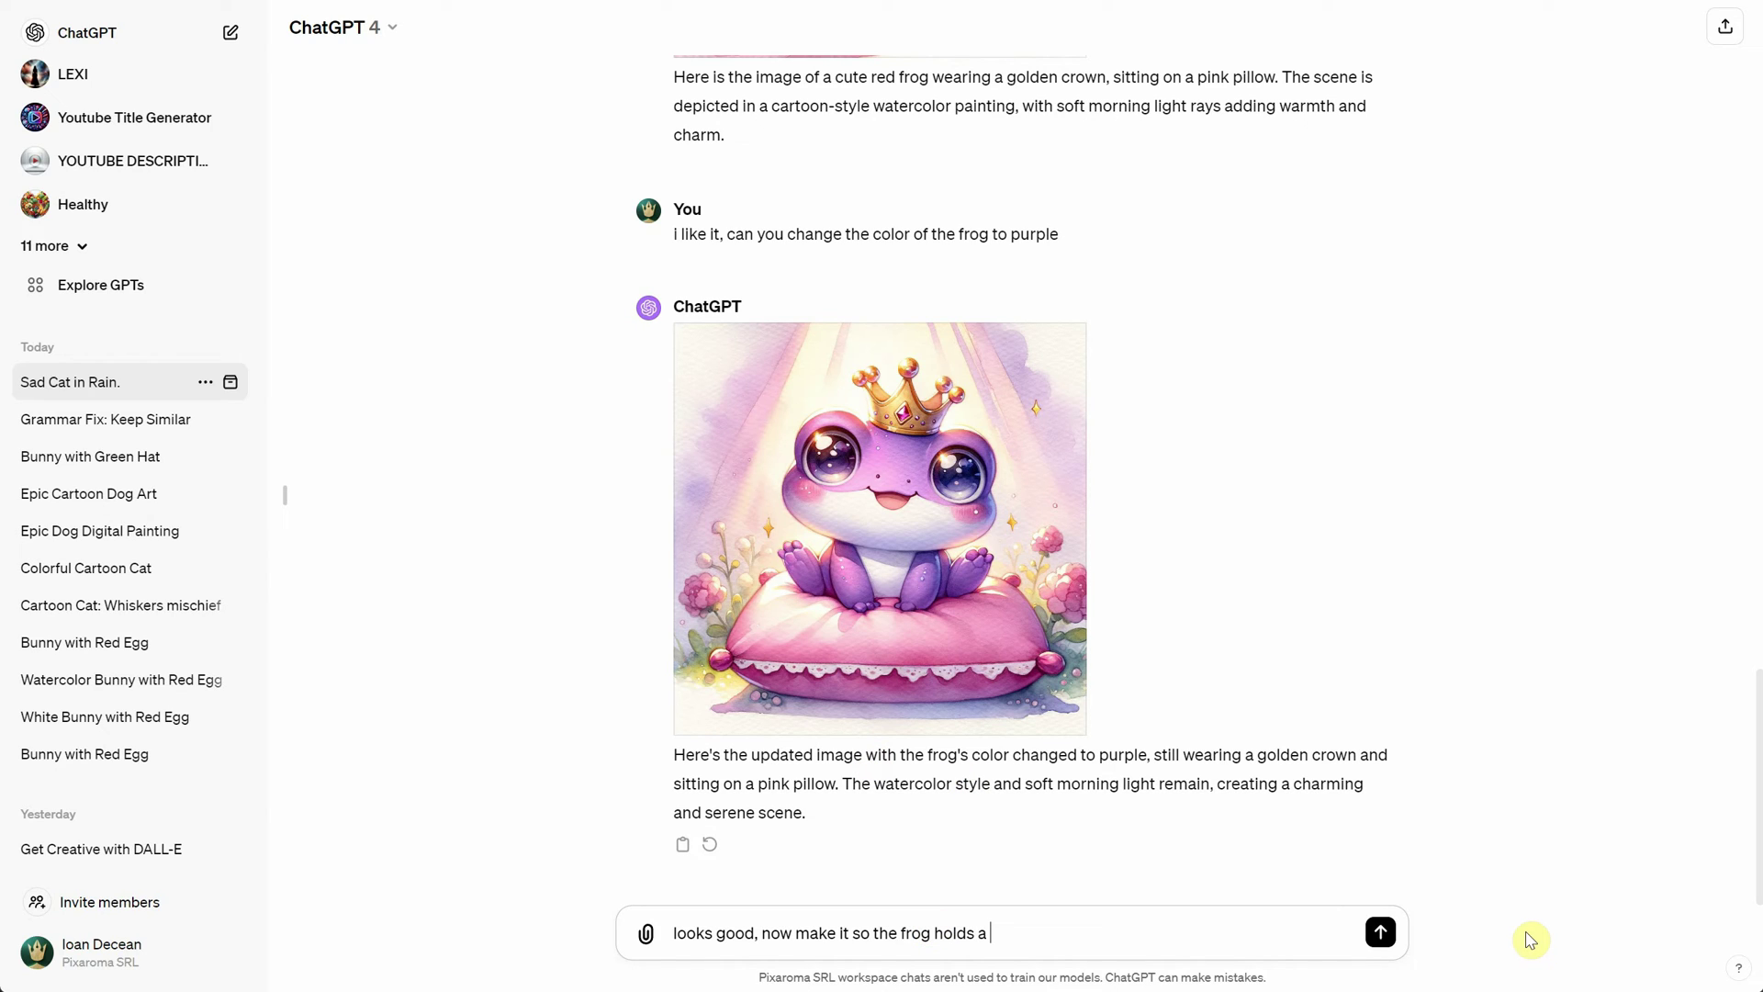
{"action": "type", "text": " heart in he"}
{"action": "key", "text": "Return"}
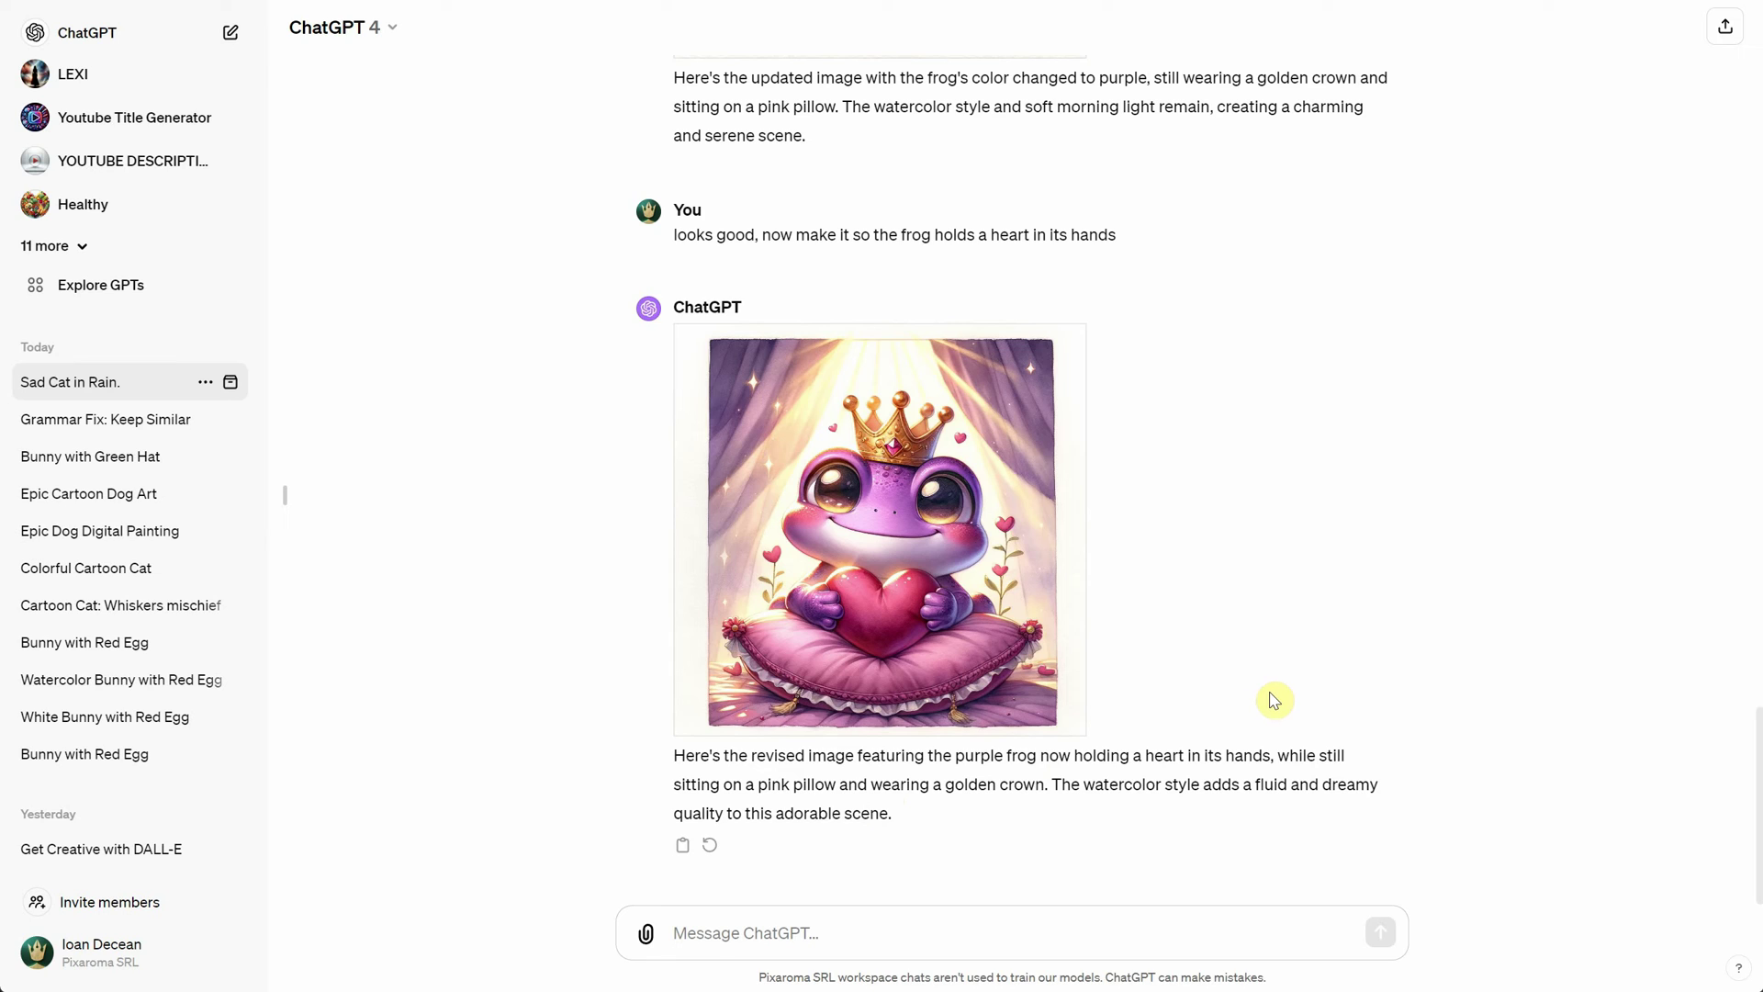
Step: Regenerate the image of the frog holding a heart and compare it with the earlier purple frog image
{"action": "left_click", "coordinate": [713, 854]}
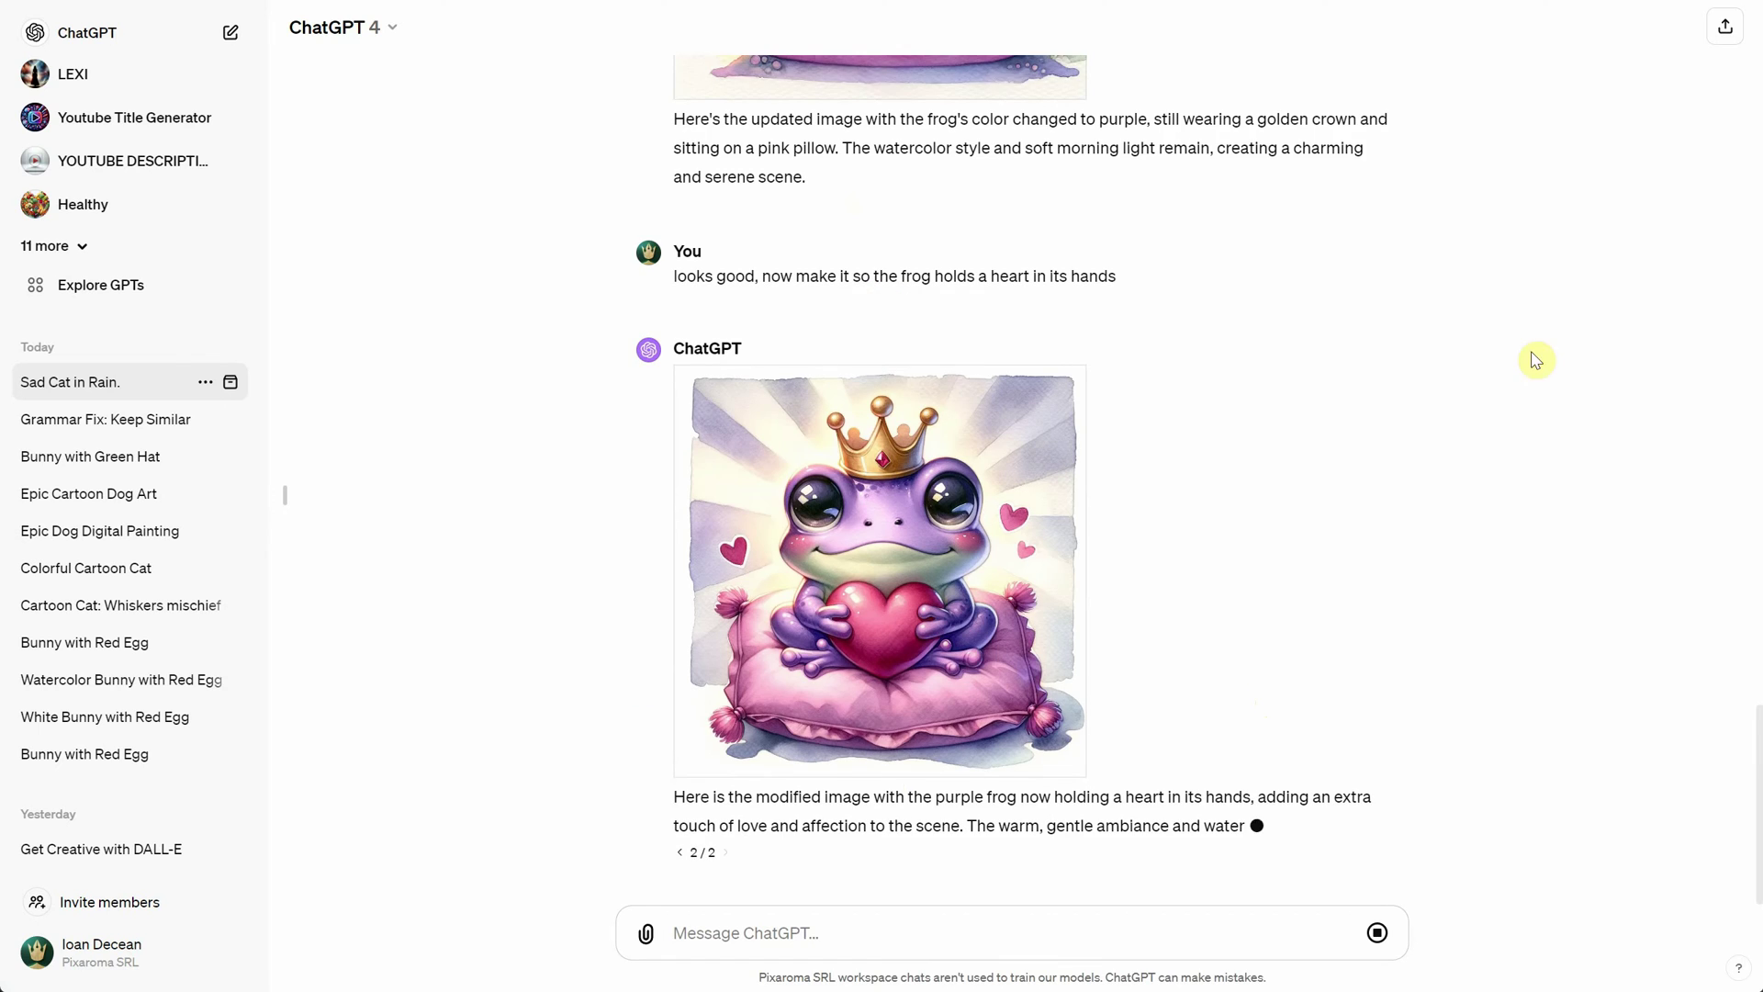
{"action": "scroll", "coordinate": [1279, 591], "scroll_direction": "up", "scroll_amount": 4}
{"action": "scroll", "coordinate": [1279, 590], "scroll_direction": "down", "scroll_amount": 5}
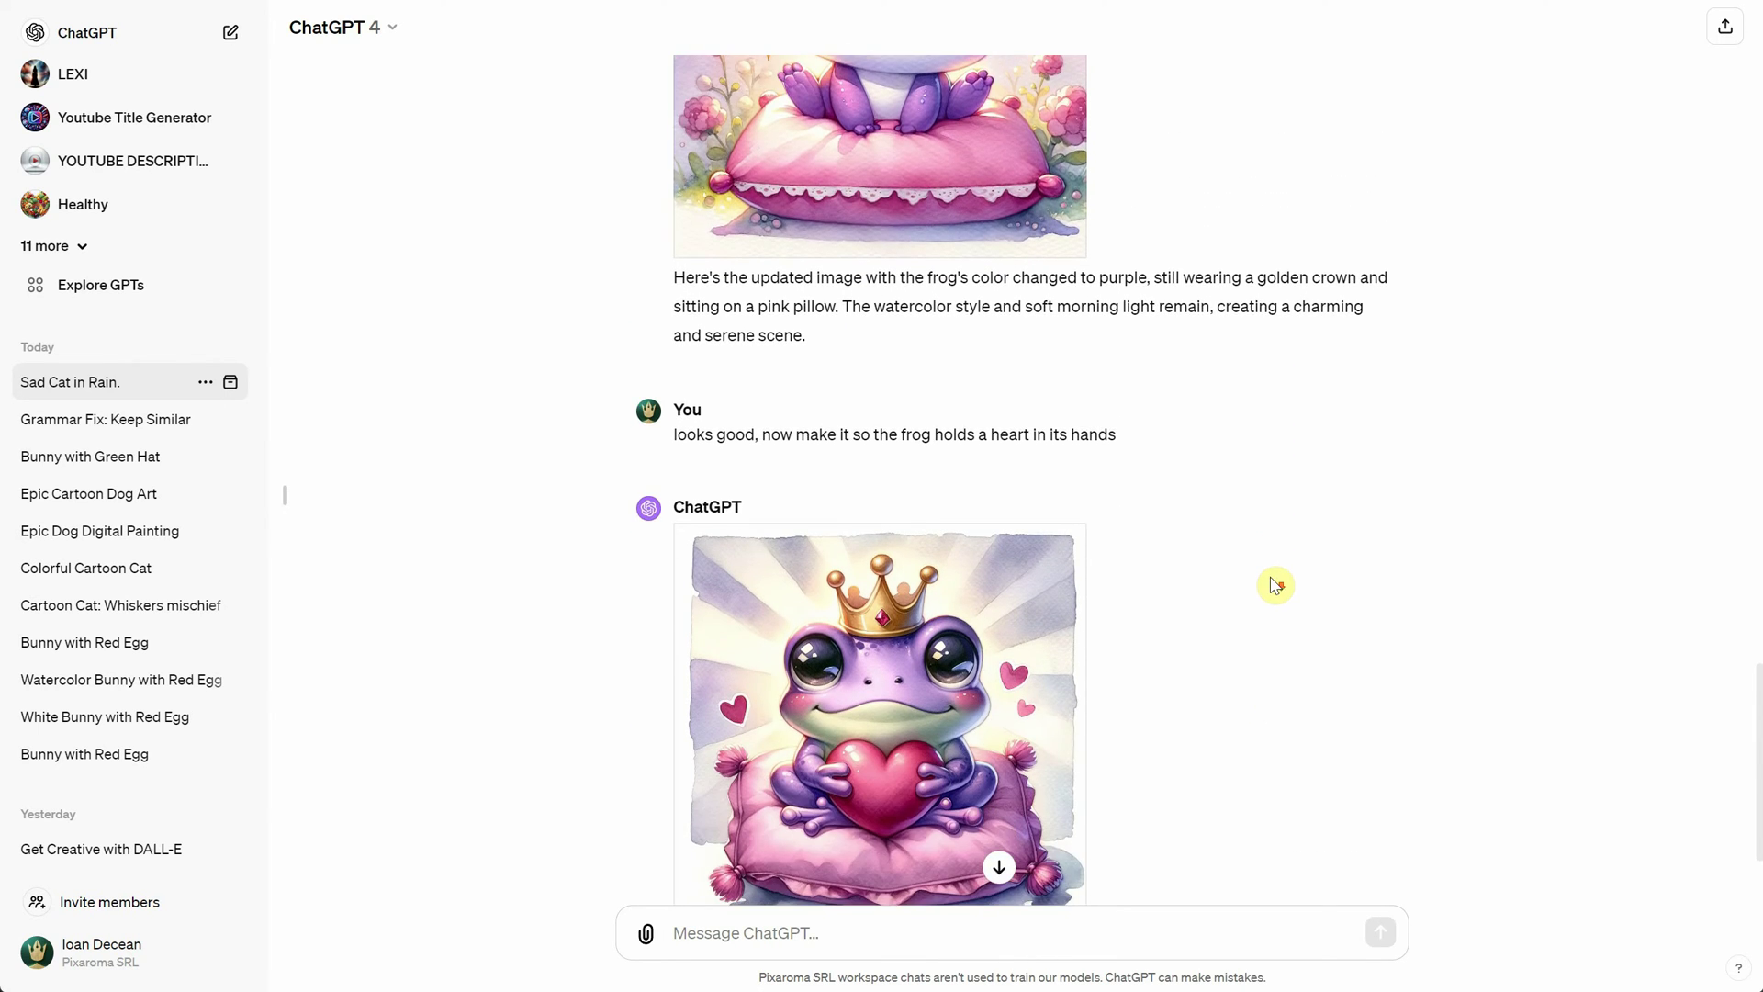
{"action": "scroll", "coordinate": [1231, 583], "scroll_direction": "up", "scroll_amount": 5}
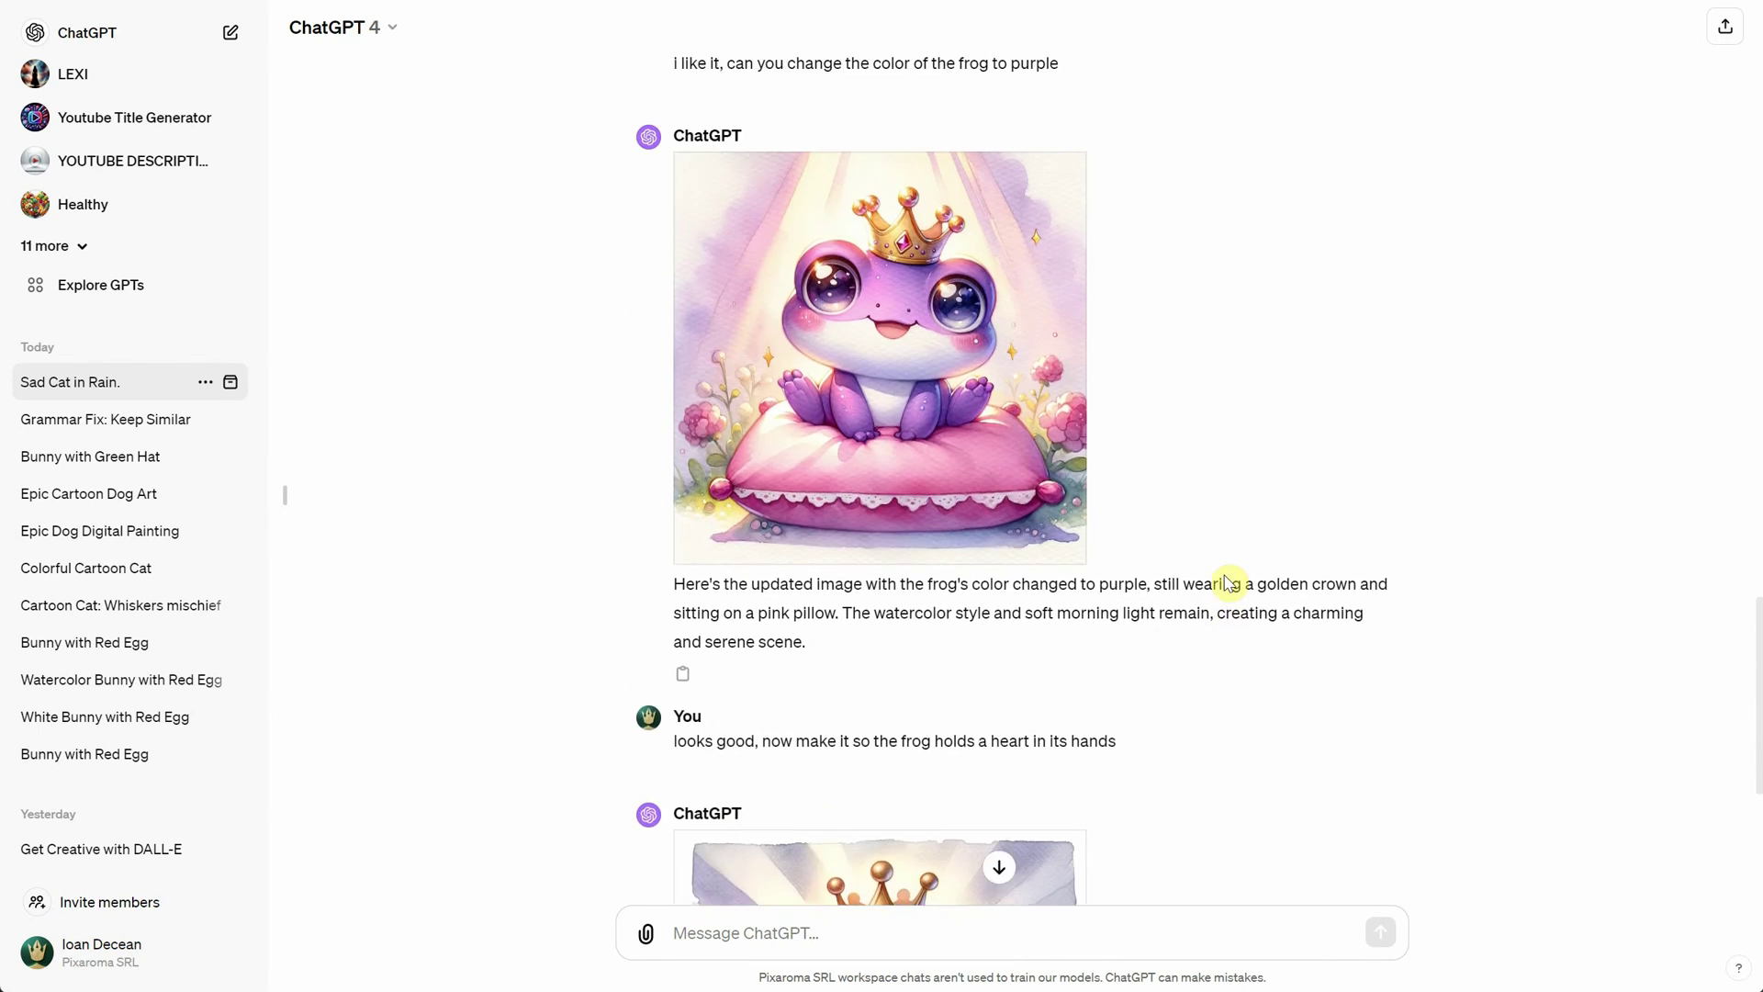
{"action": "scroll", "coordinate": [1227, 585], "scroll_direction": "down", "scroll_amount": 5}
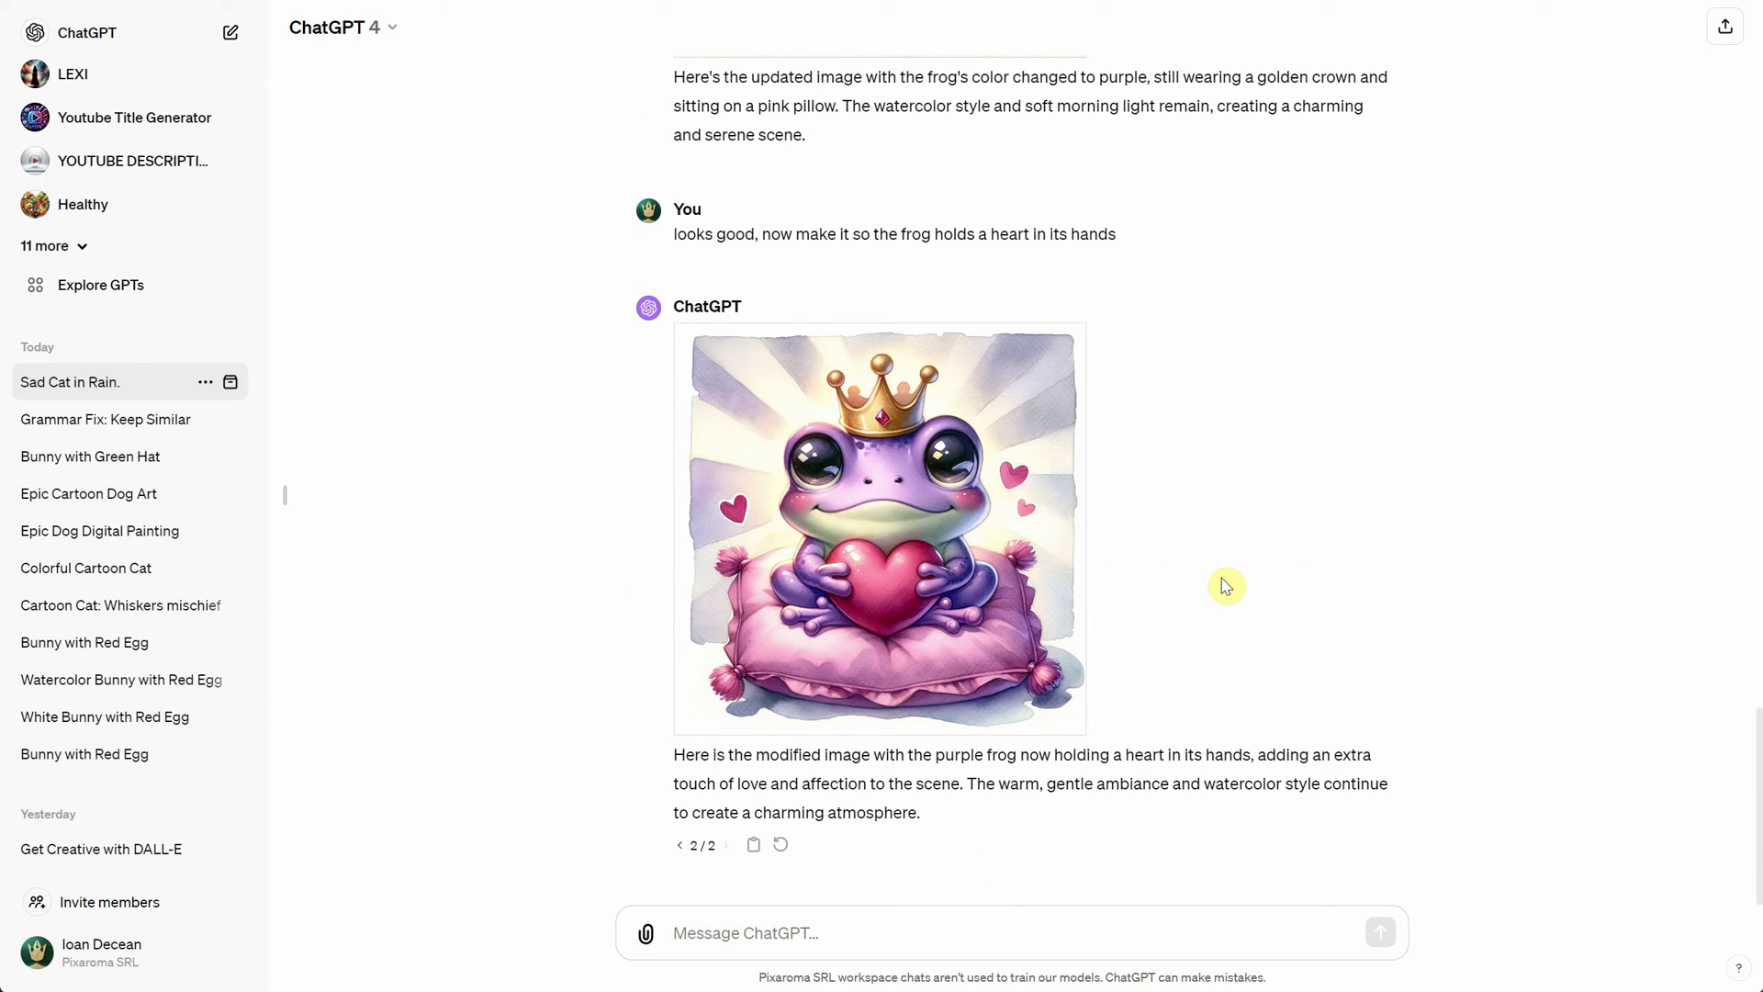
{"action": "scroll", "coordinate": [1227, 585], "scroll_direction": "up", "scroll_amount": 5}
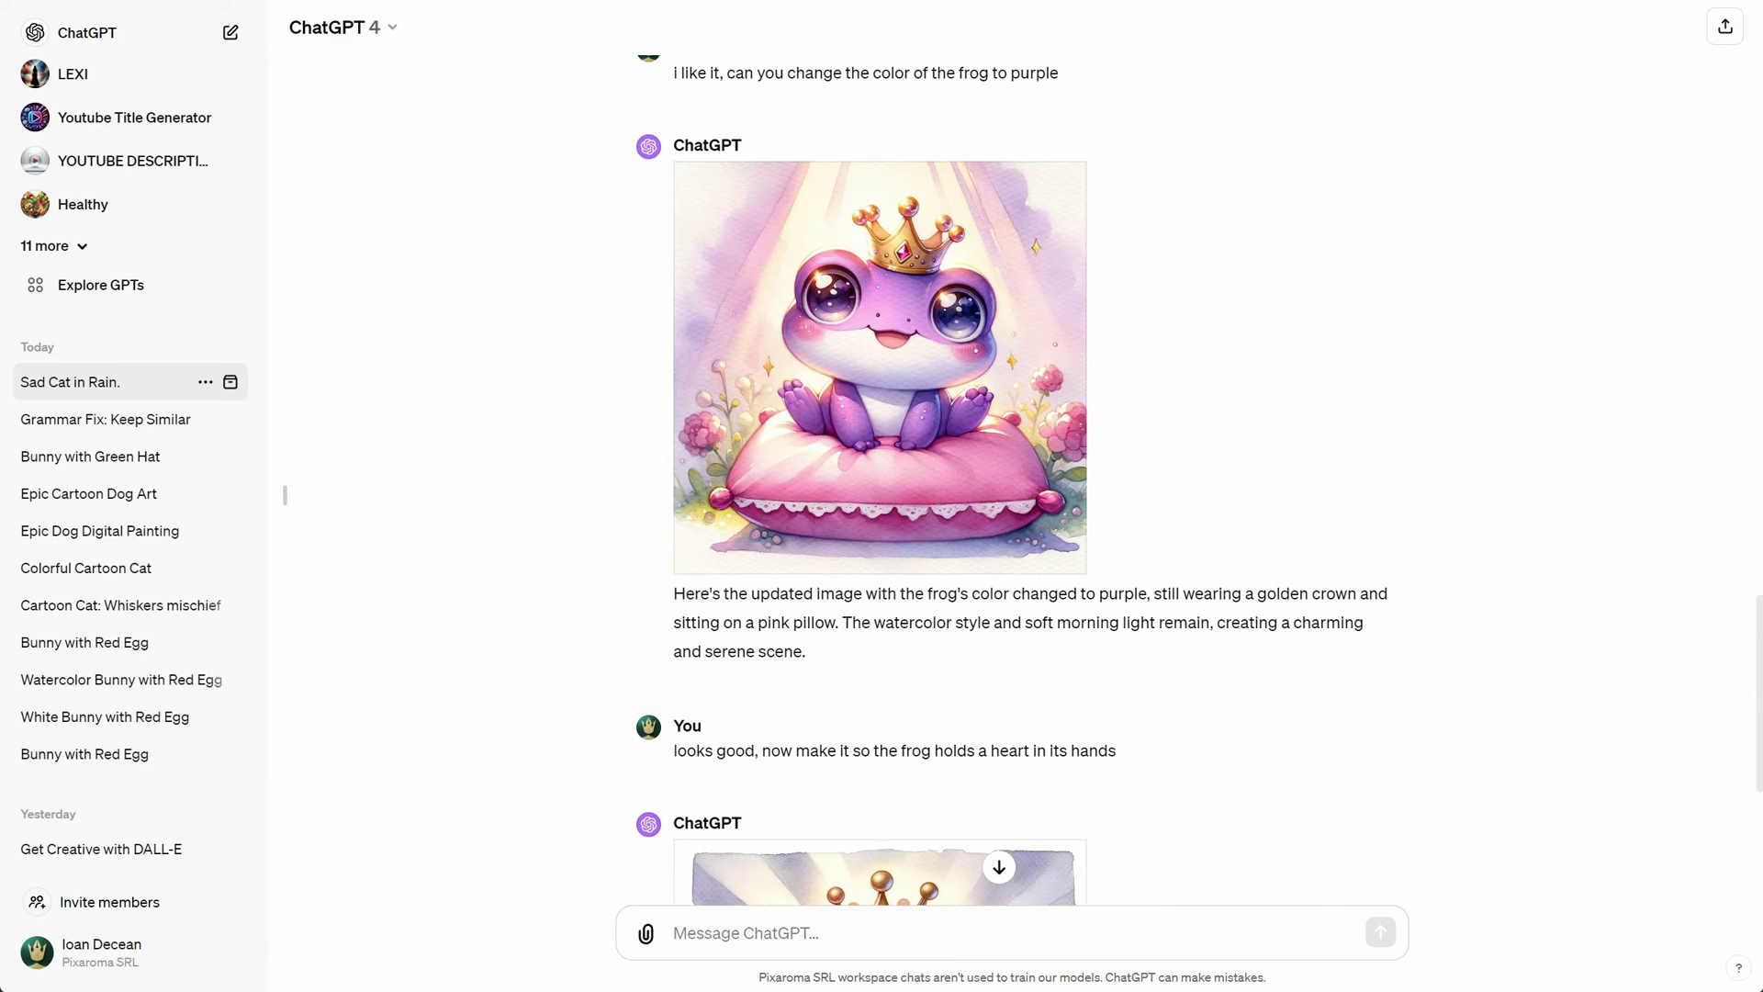
{"action": "scroll", "coordinate": [1145, 630], "scroll_direction": "down", "scroll_amount": 5}
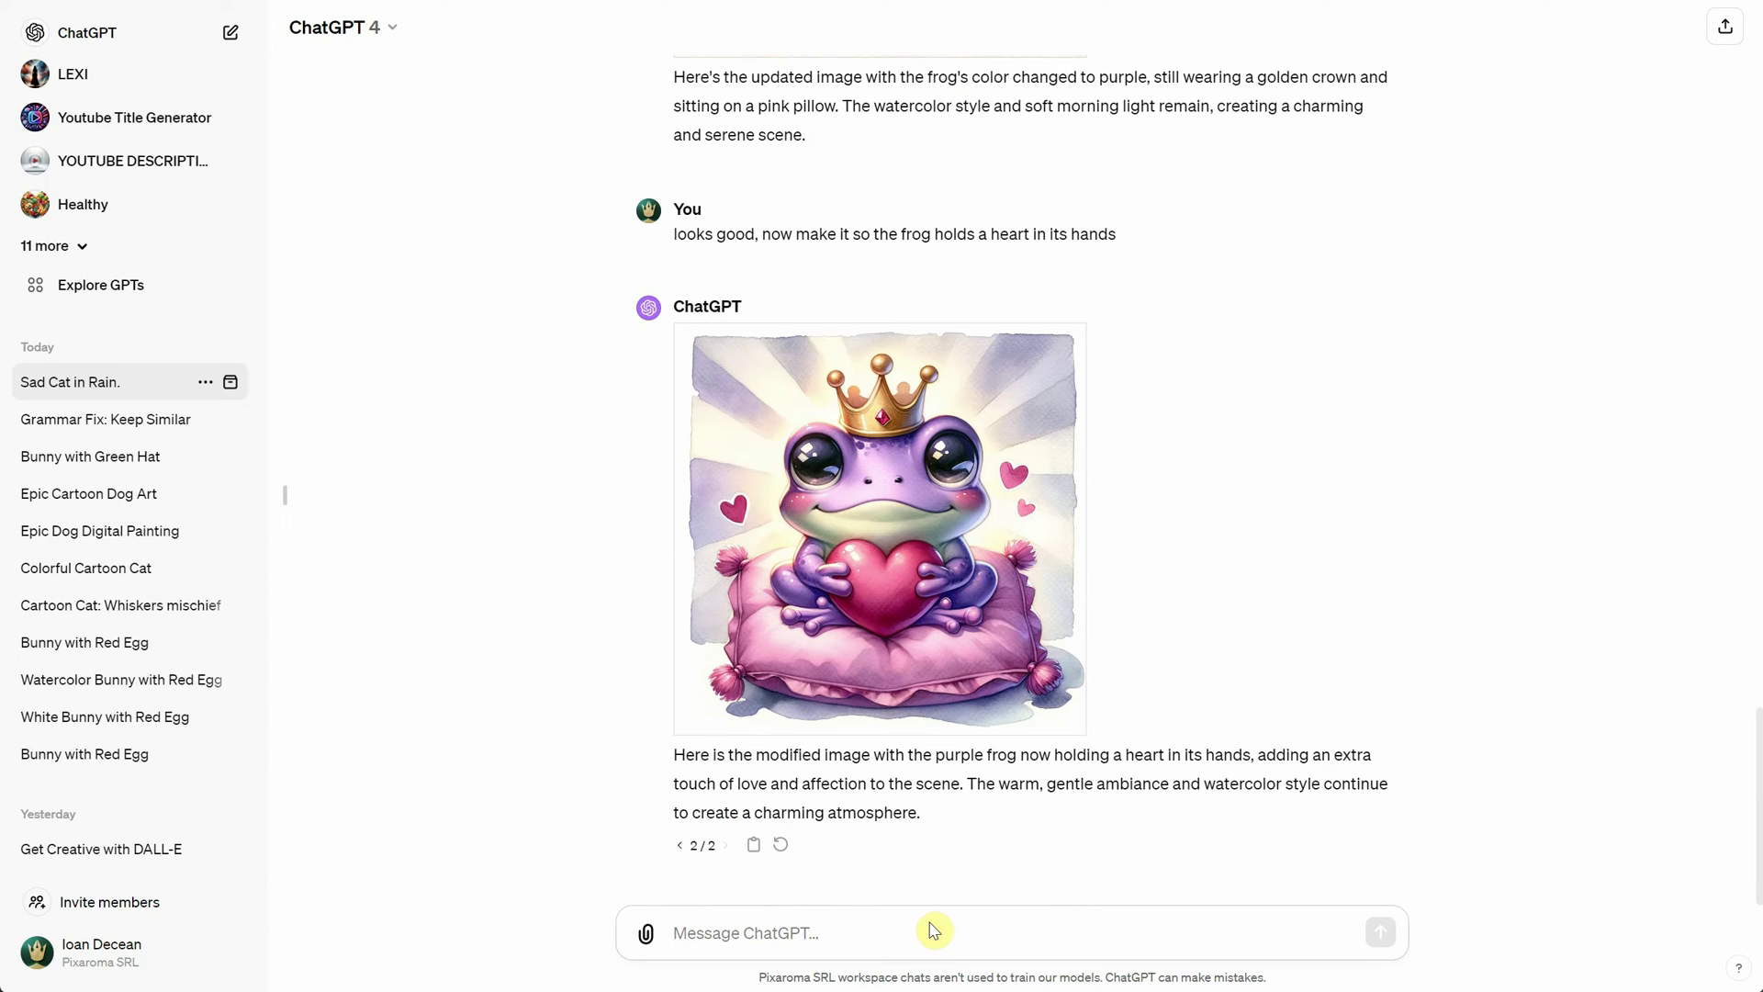
Step: Generate "a wide ratio watercolor painting, of a cute knight holding a sign saying DALL-E, dark background, in a fantasy enchanted forest, epic, magical"
{"action": "type", "text": "a wide rati"}
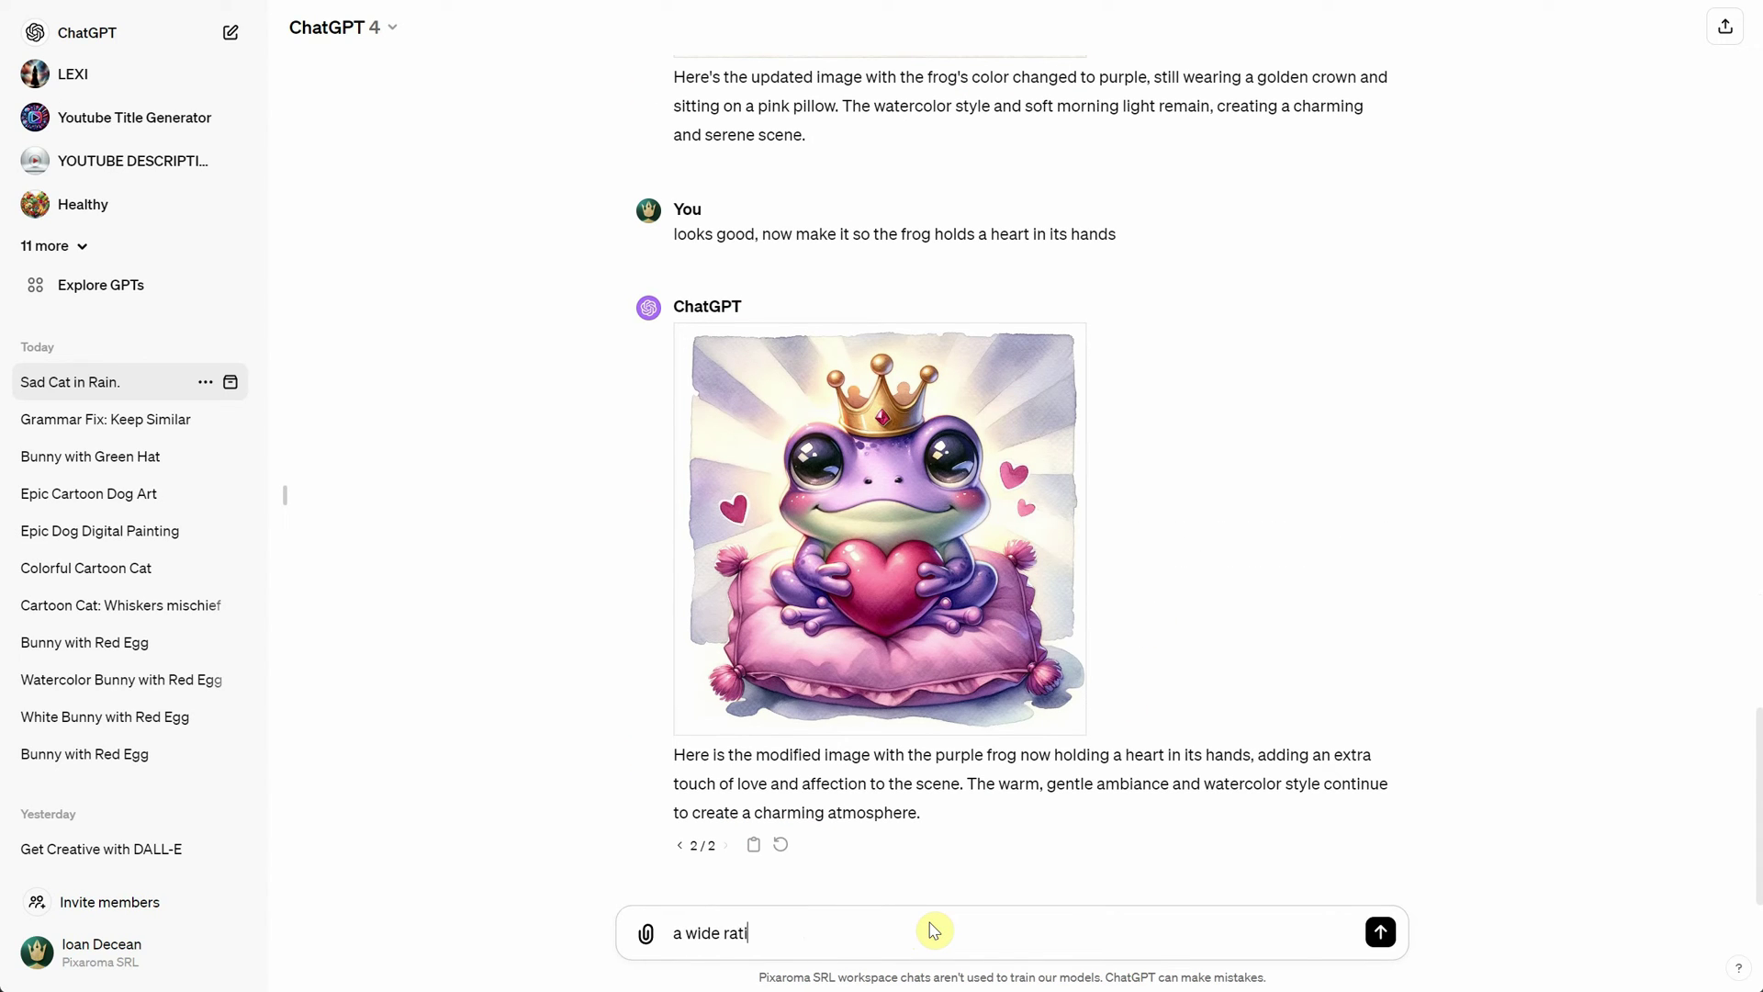
{"action": "type", "text": "o watercolor painting, of a cute"}
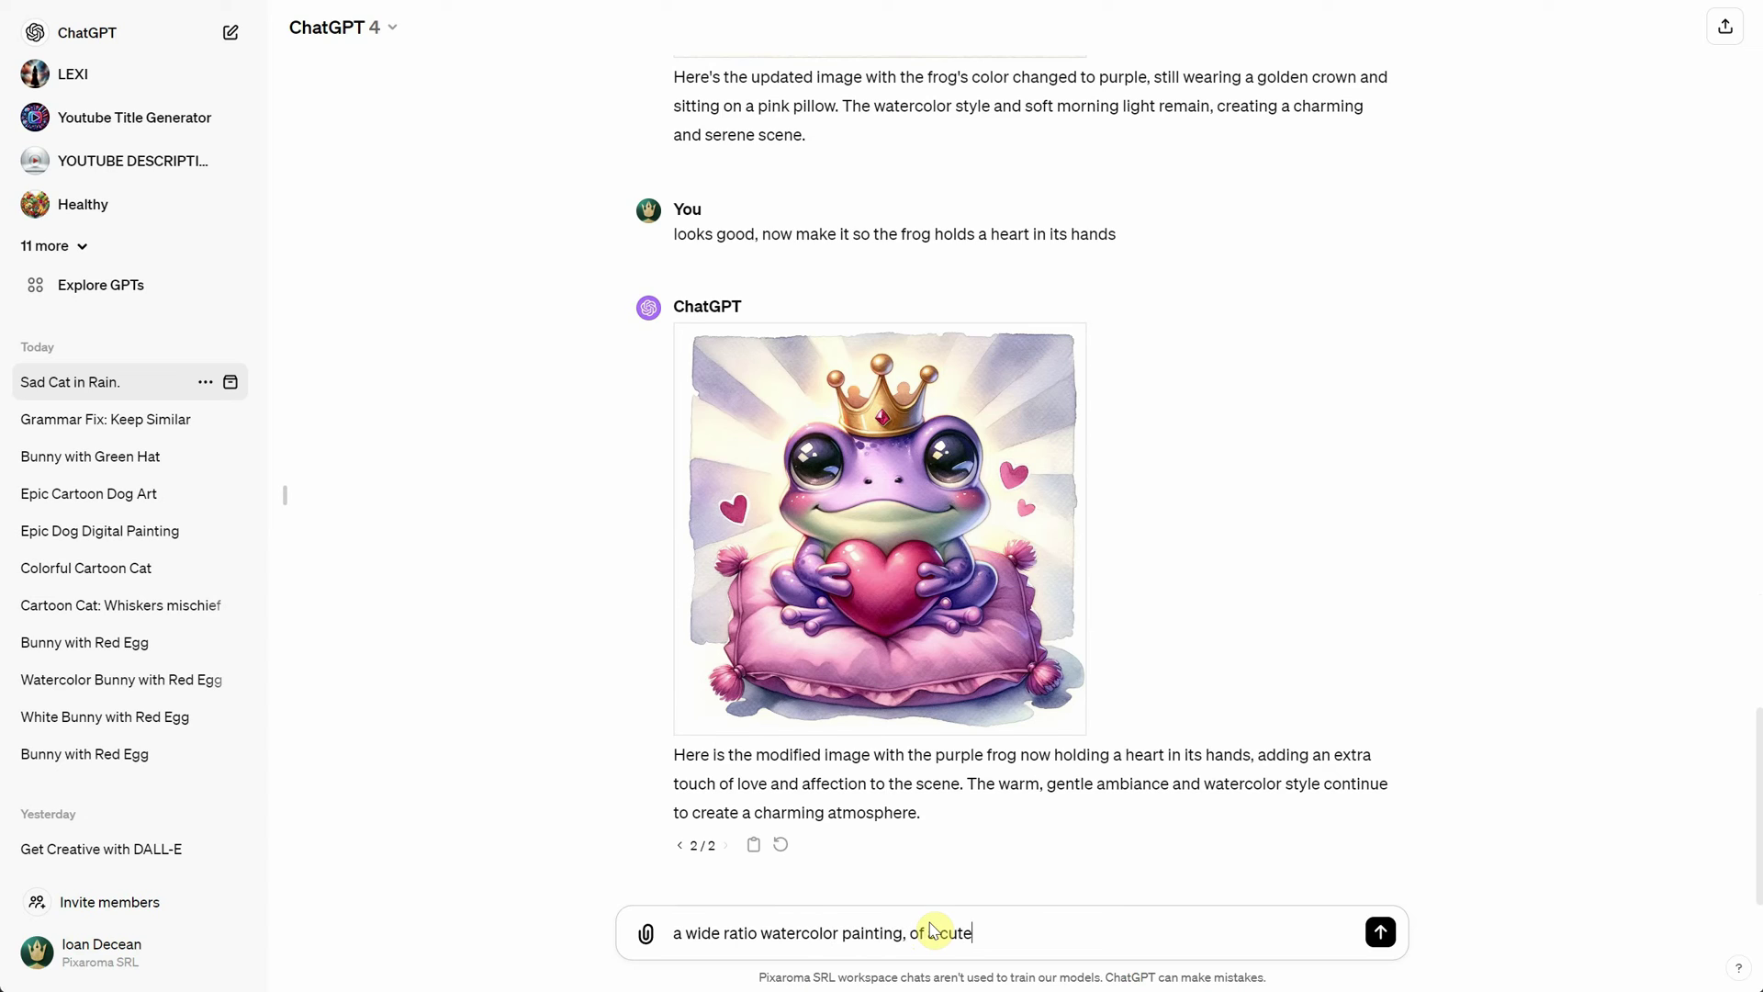
{"action": "type", "text": " knight holding a"}
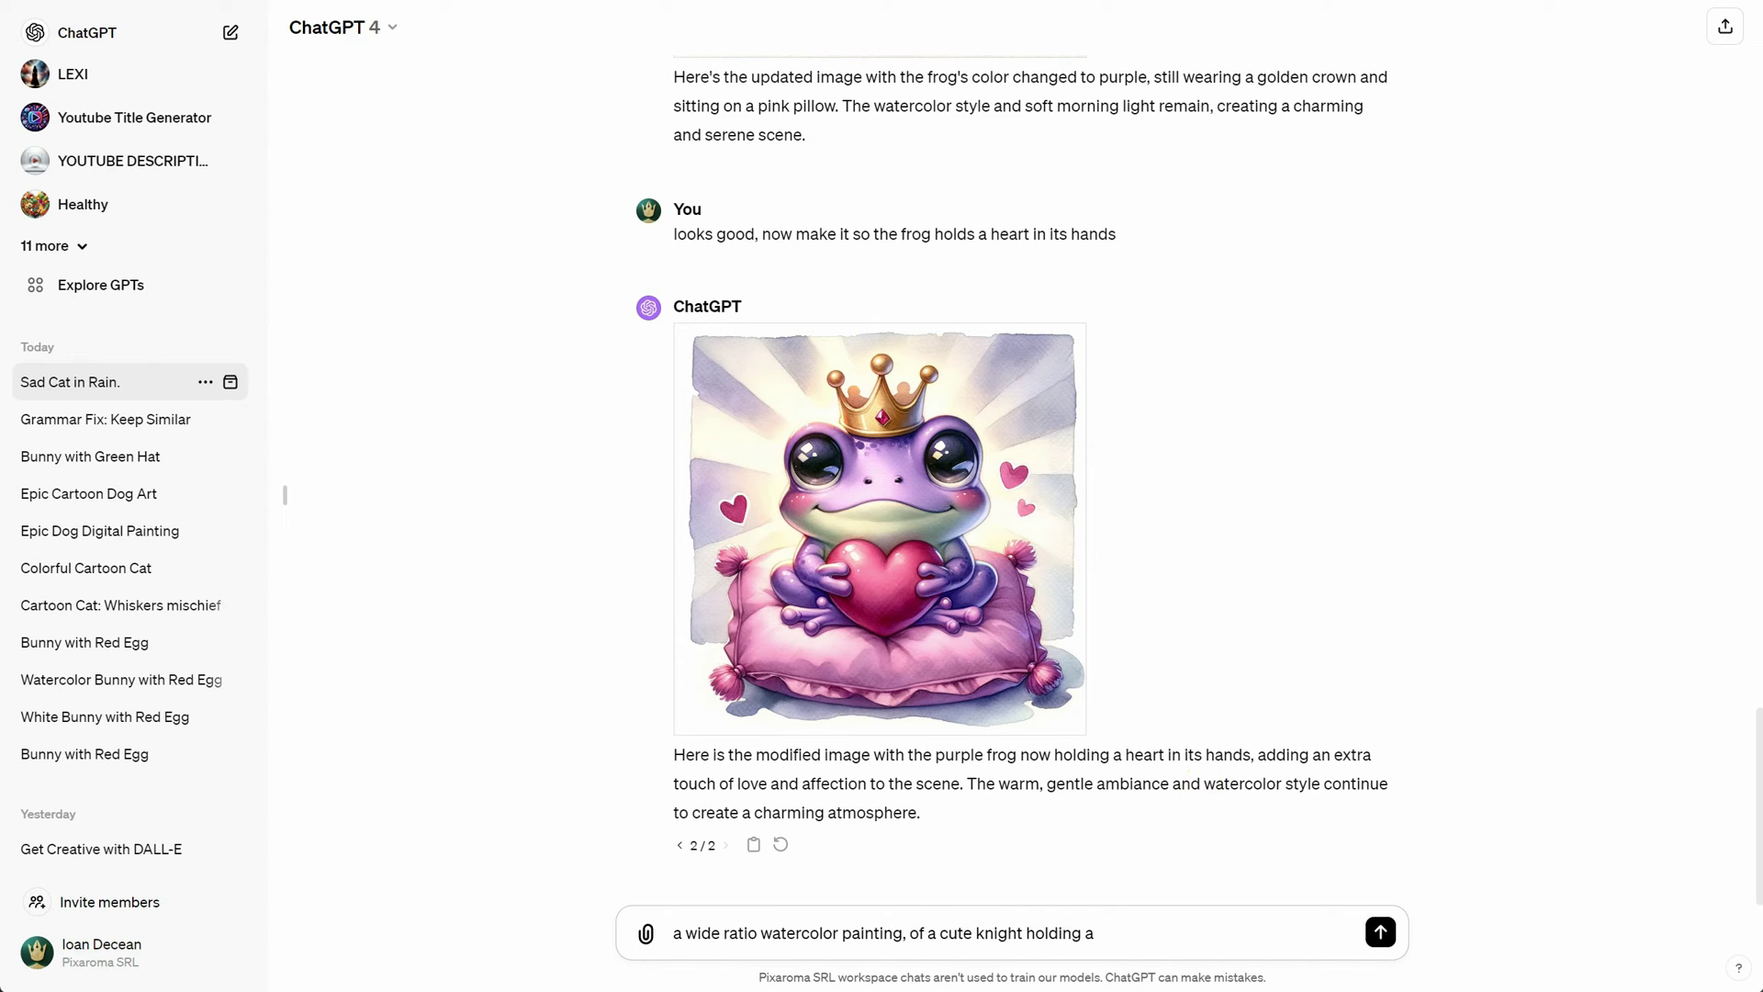
{"action": "type", "text": " sign saying DALL-E, dark b"}
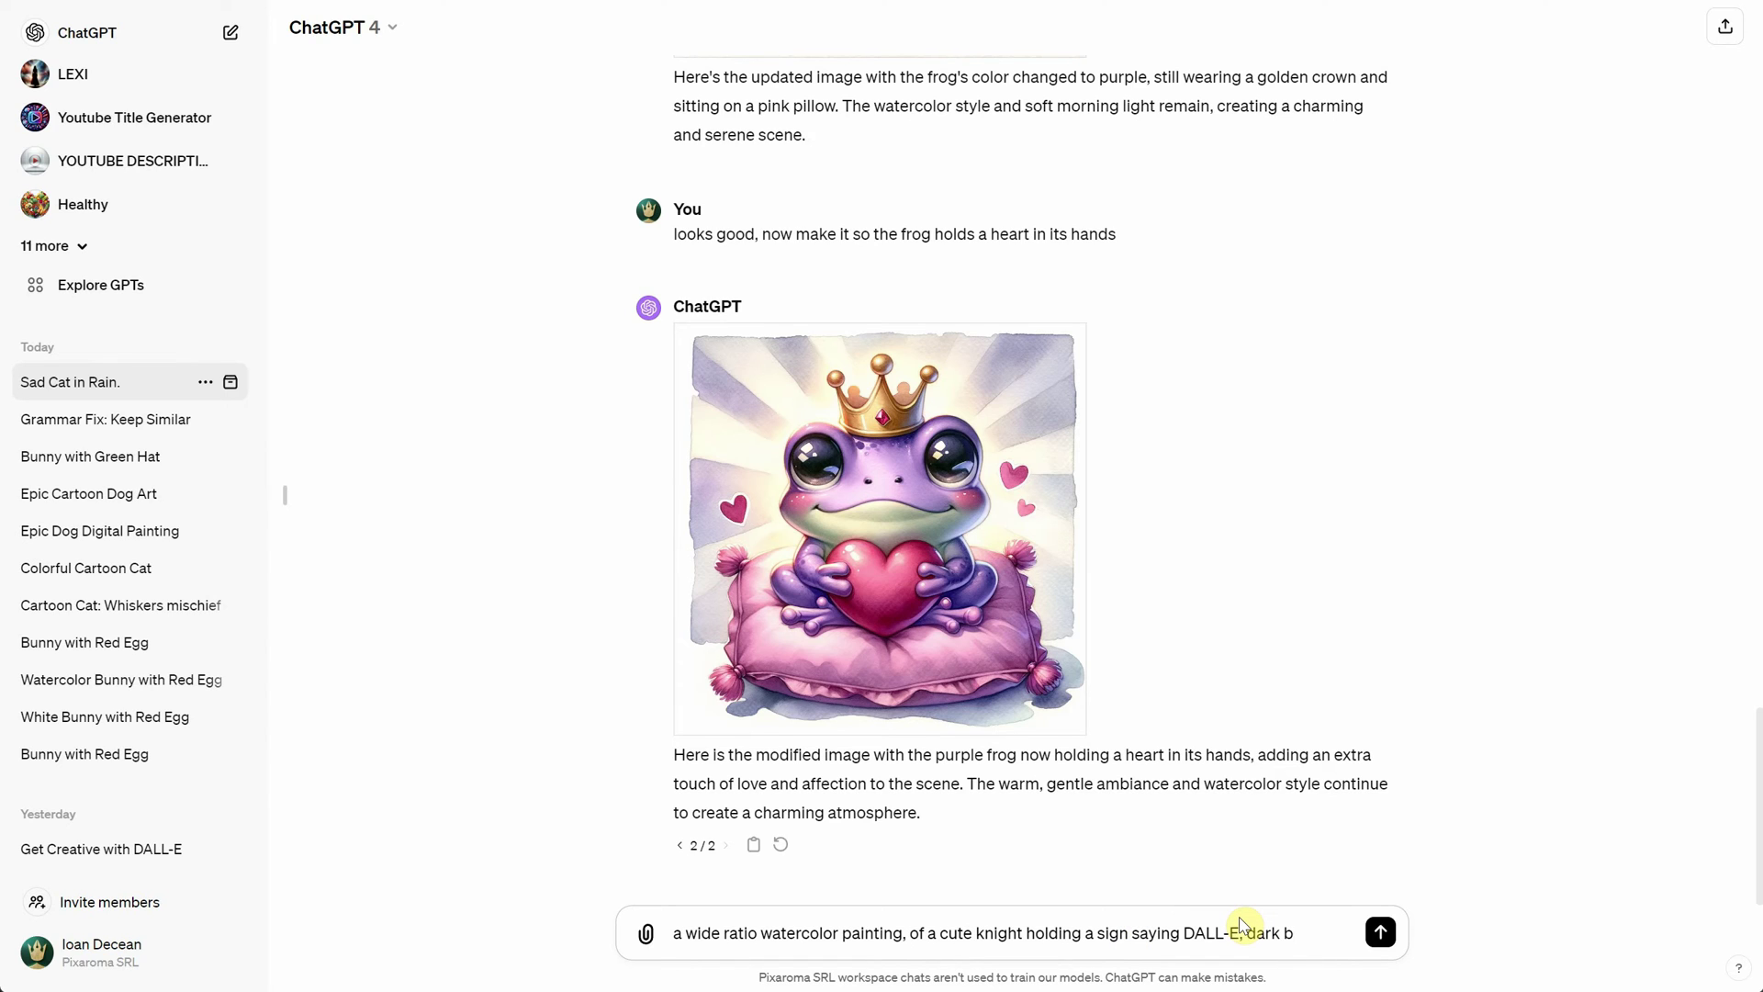
{"action": "type", "text": "ackground, in a fantasy enchanted forest, epic, magical"}
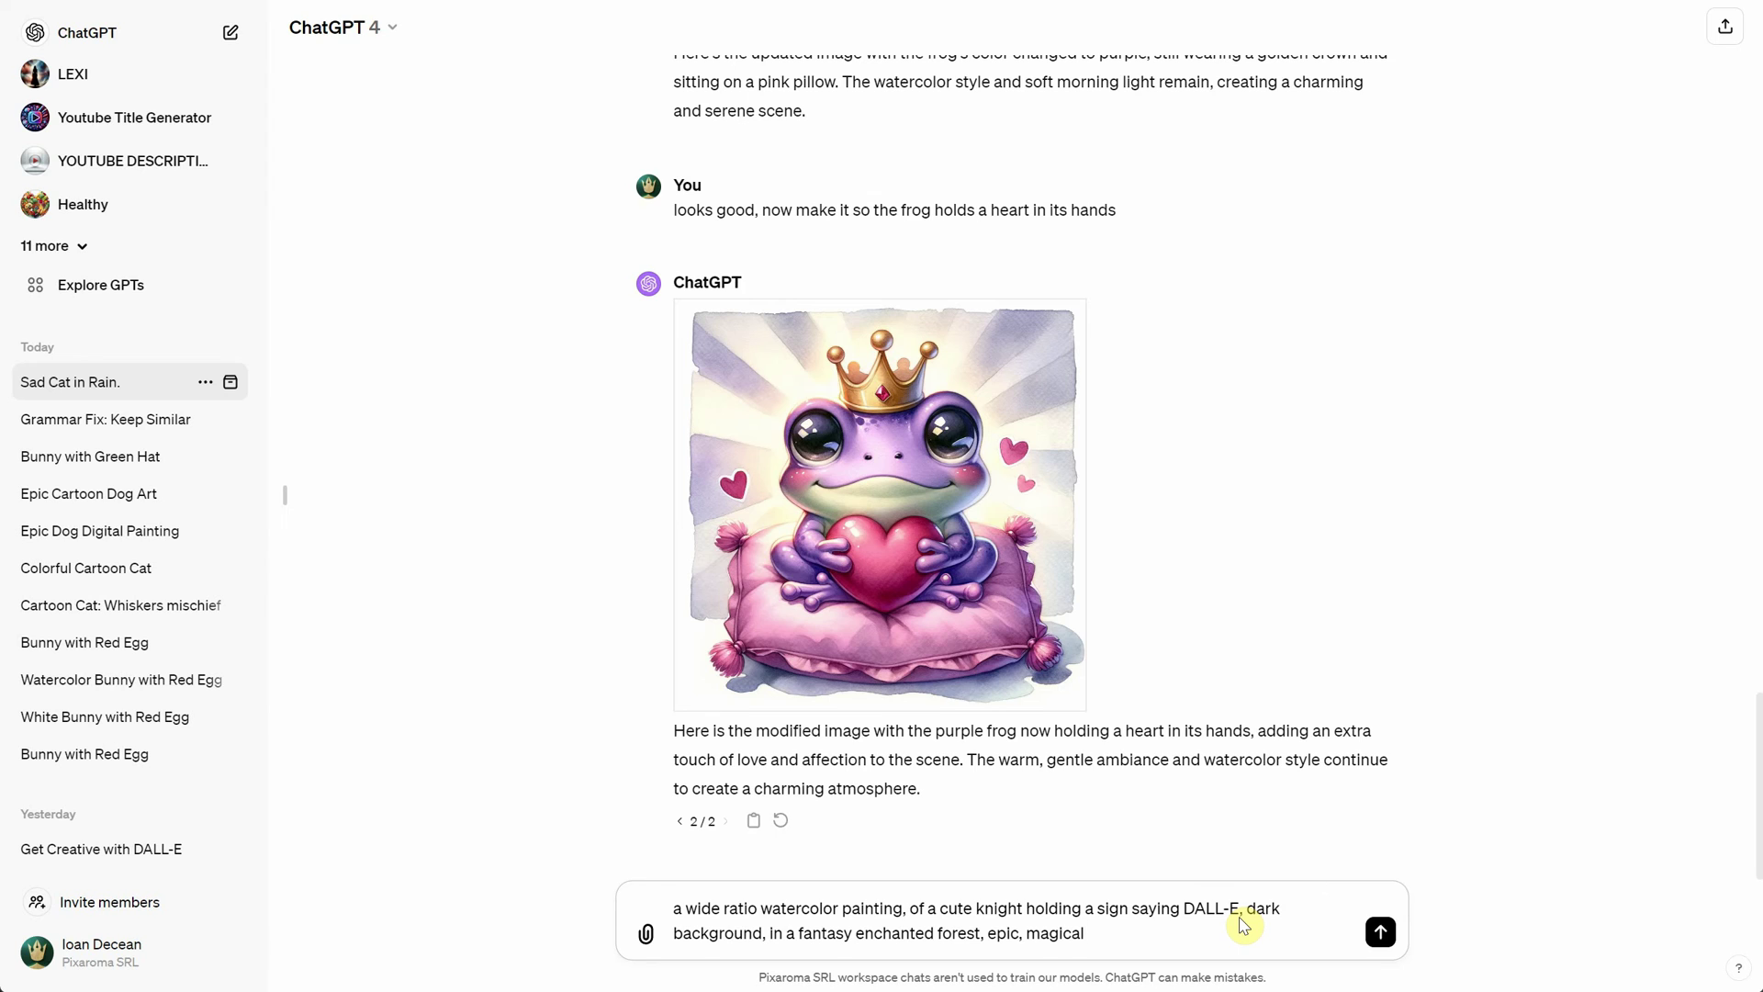
{"action": "key", "text": "Return"}
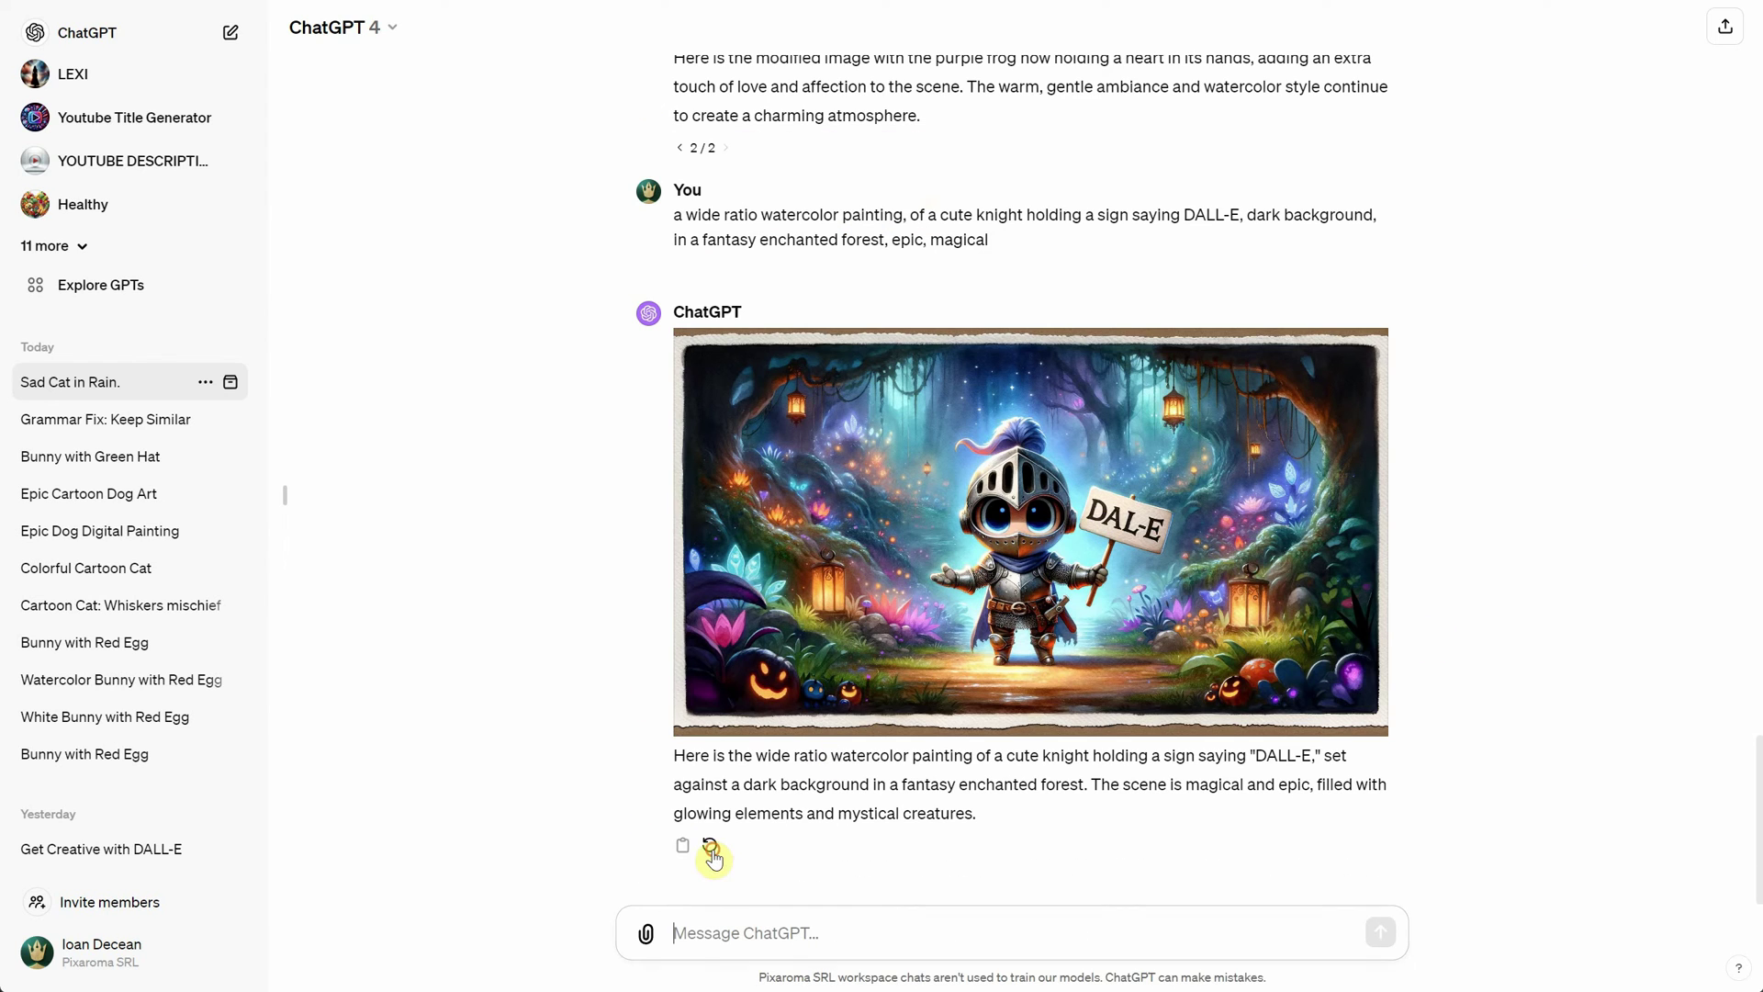
Step: Regenerate the wide knight image with the DALL-E sign and inspect the new version
{"action": "left_click", "coordinate": [710, 846]}
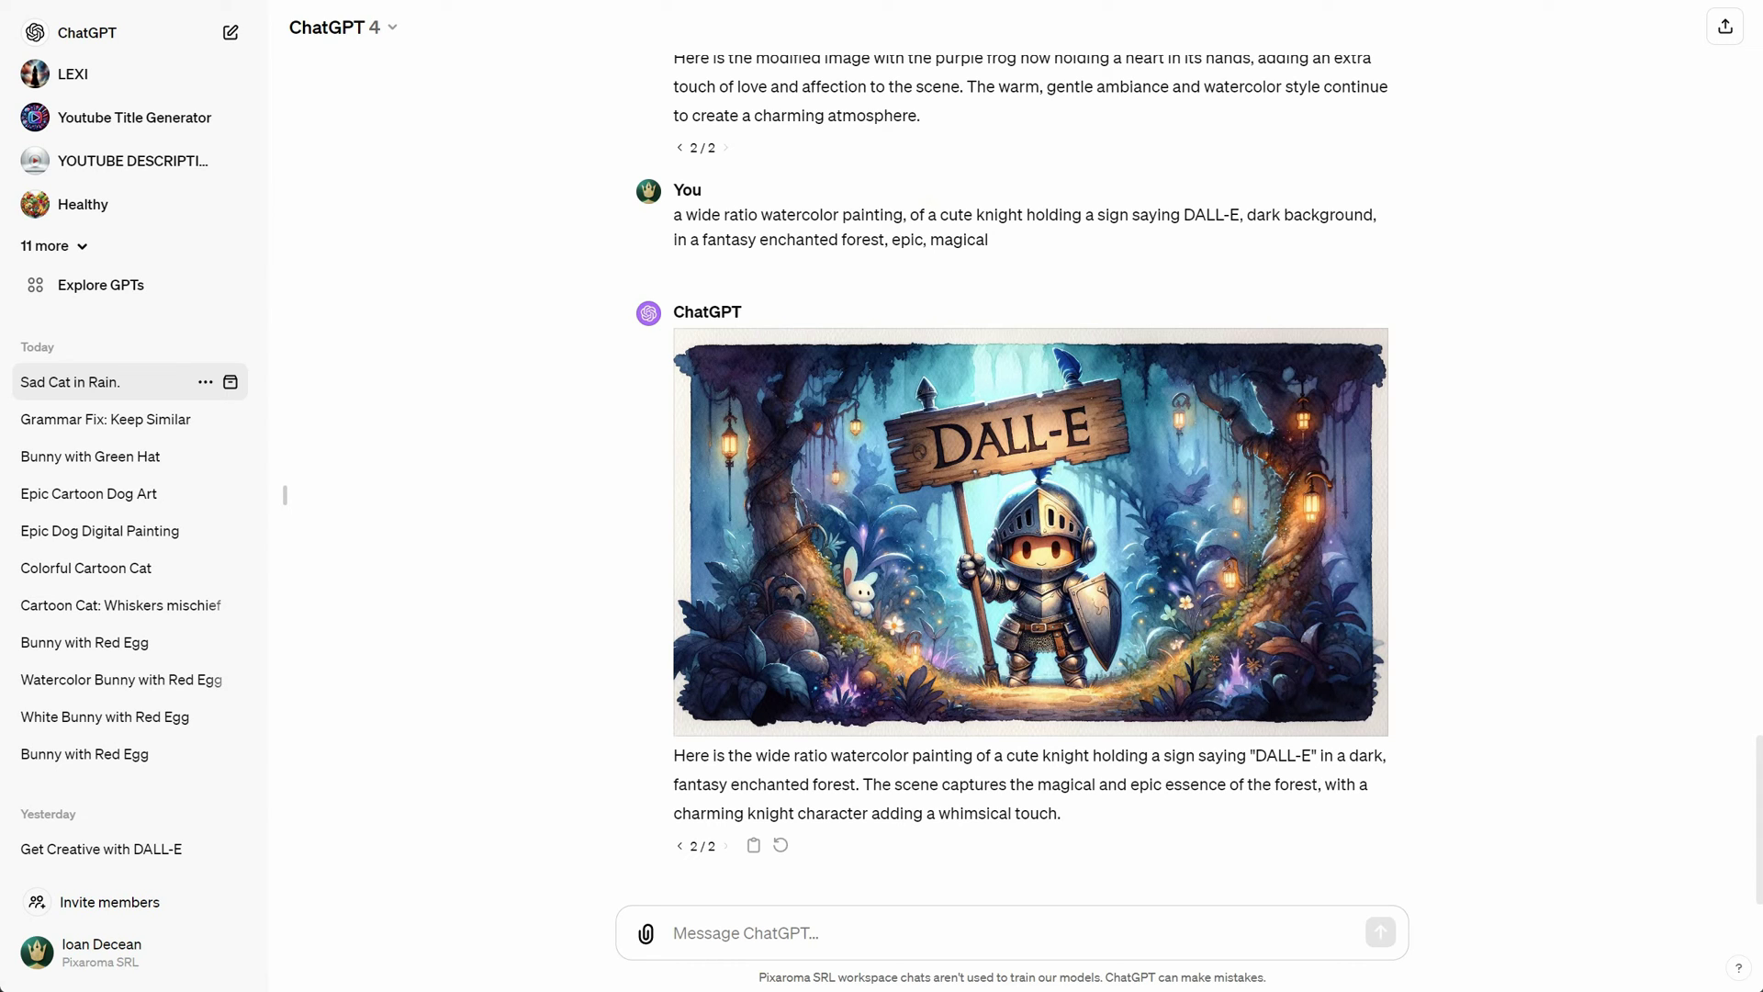
{"action": "left_click", "coordinate": [1172, 444]}
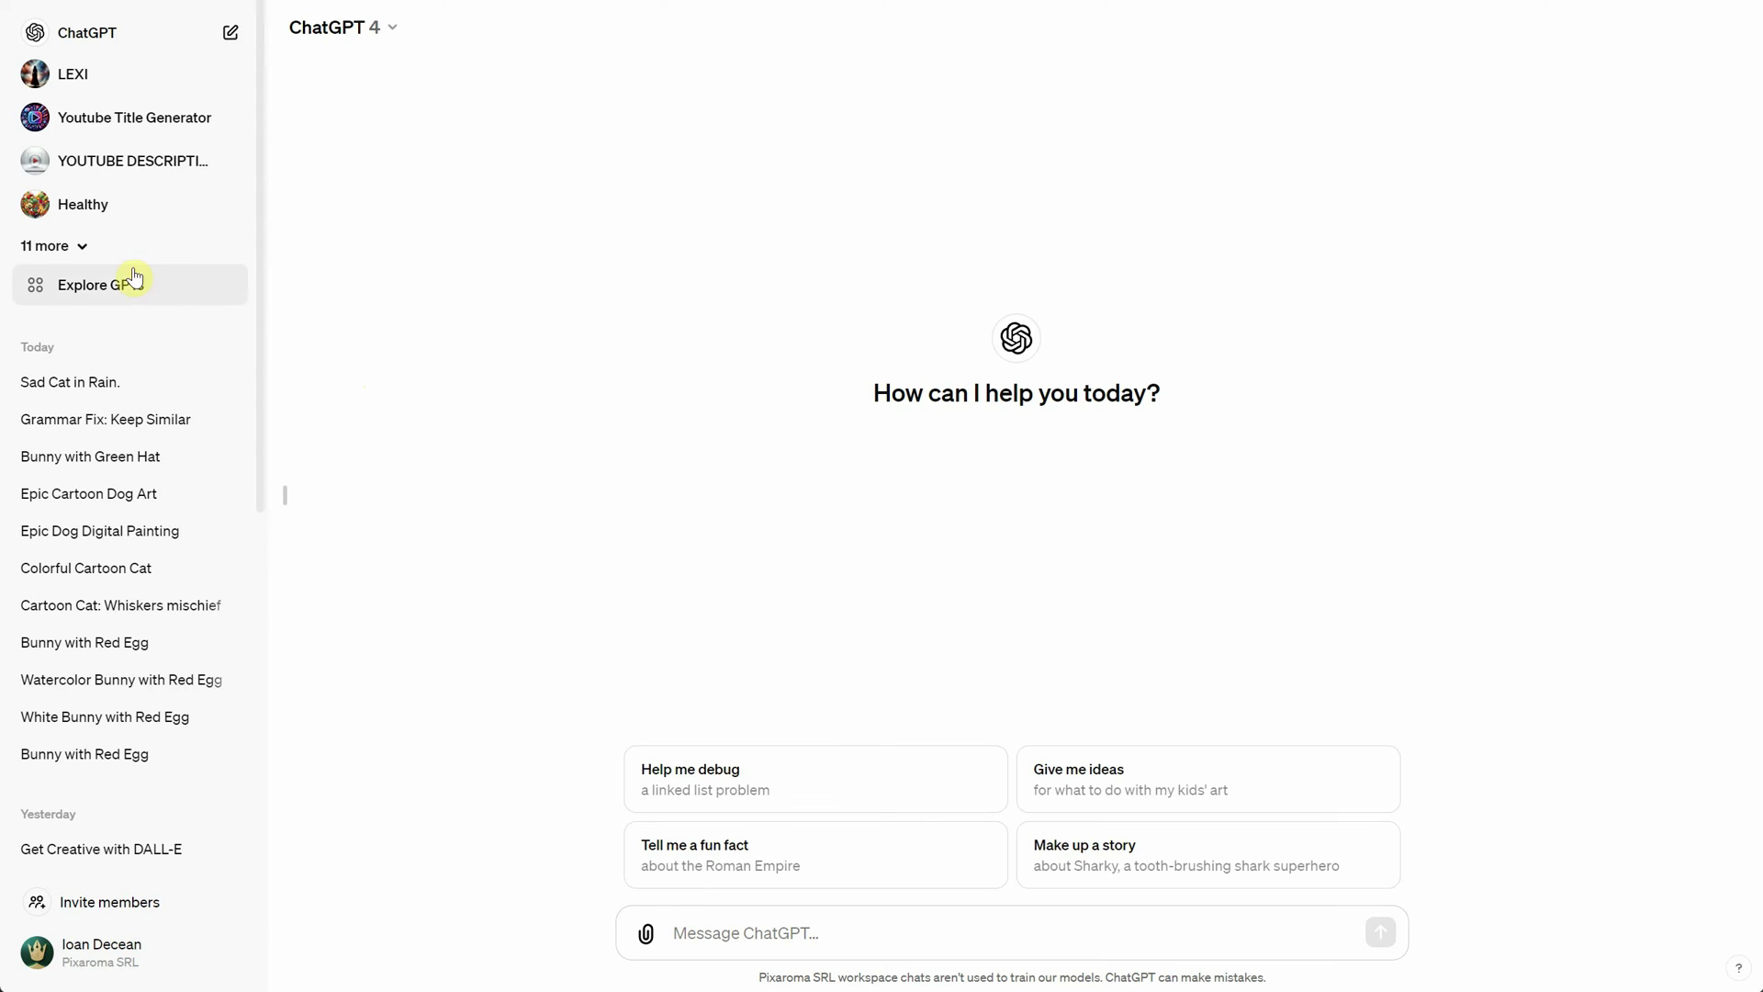
Step: Open the catalogue of public GPTs and show the DALL·E category
{"action": "left_click", "coordinate": [101, 287]}
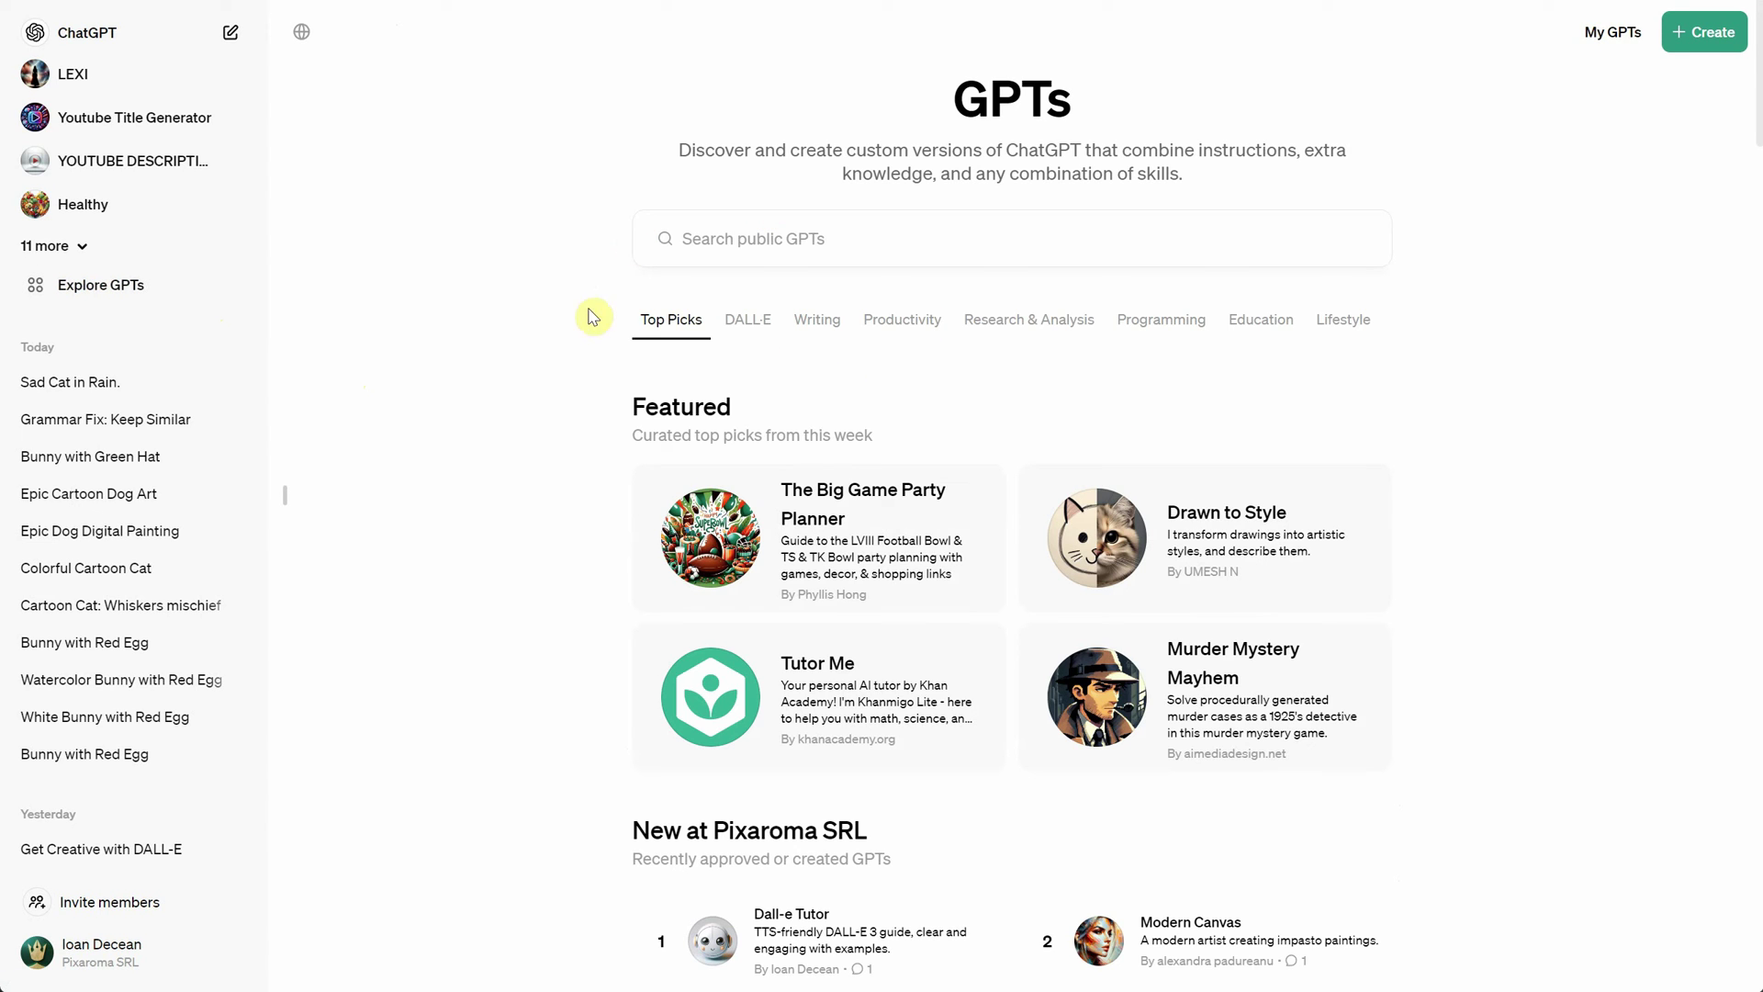
{"action": "left_click", "coordinate": [748, 332]}
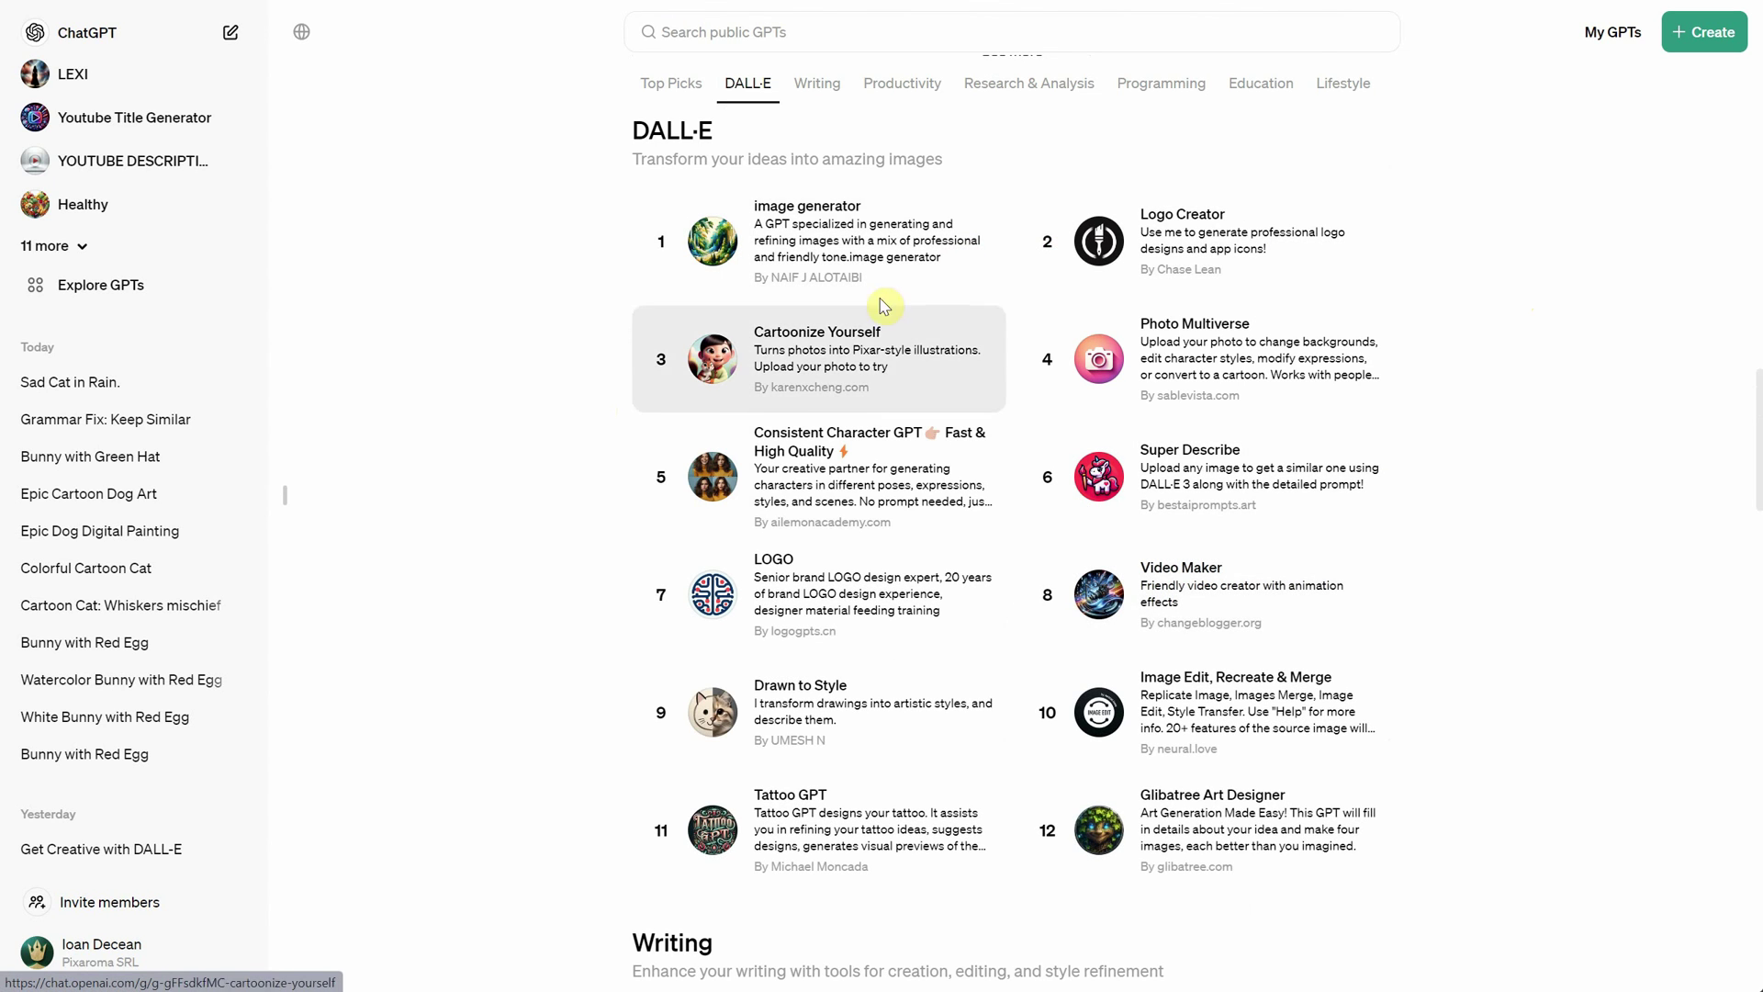
Step: Open the Super Describe GPT and submit the watercolor image of the white bunny holding a purple egg for recreation
{"action": "scroll", "coordinate": [1185, 551], "scroll_direction": "down", "scroll_amount": 1}
{"action": "scroll", "coordinate": [1189, 529], "scroll_direction": "up", "scroll_amount": 1}
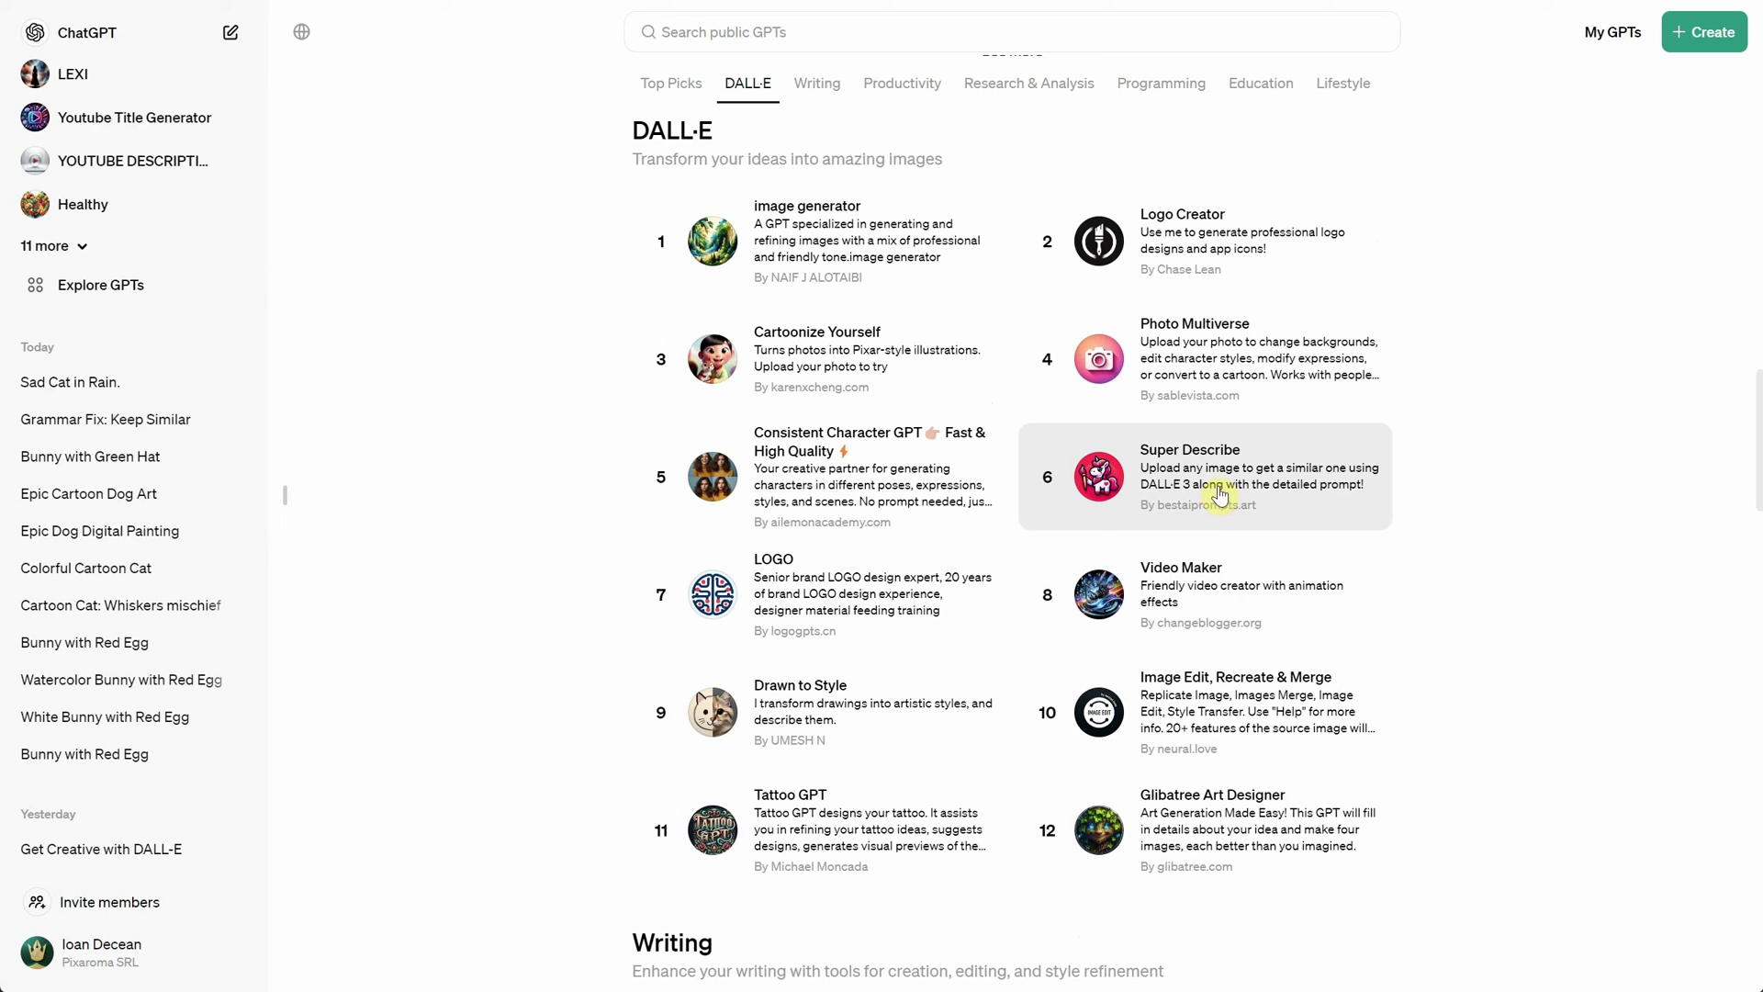
{"action": "left_click", "coordinate": [1270, 493]}
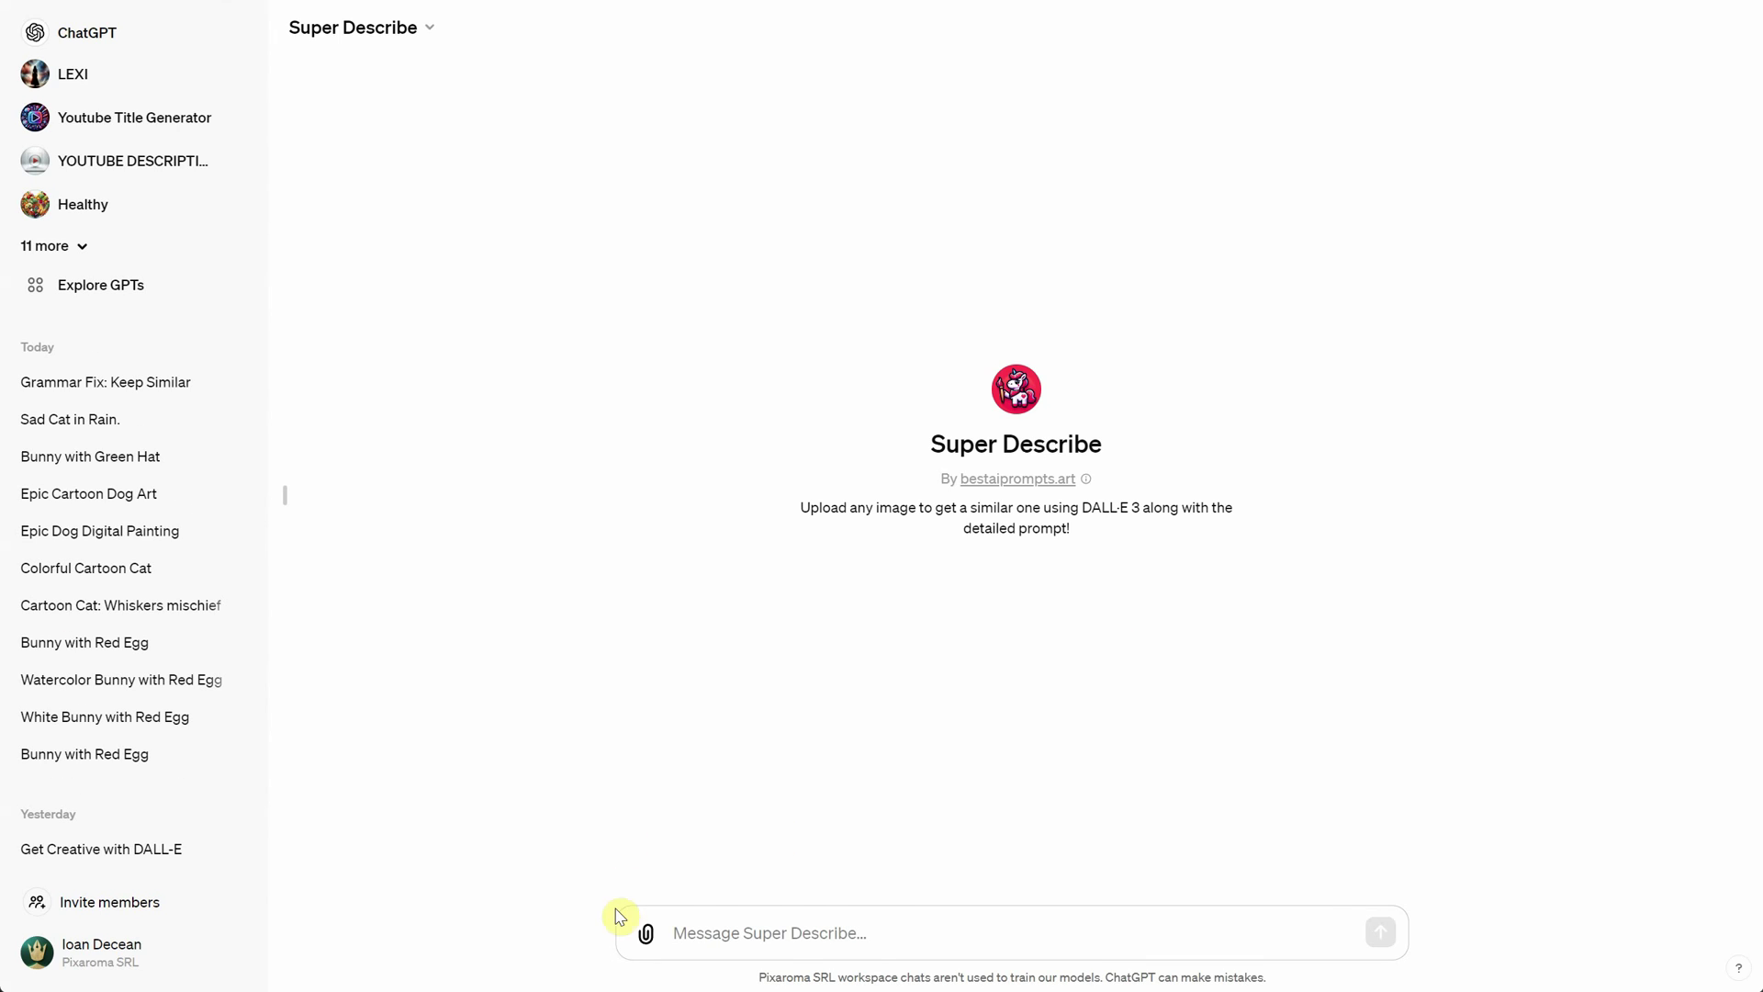
{"action": "left_click", "coordinate": [648, 937]}
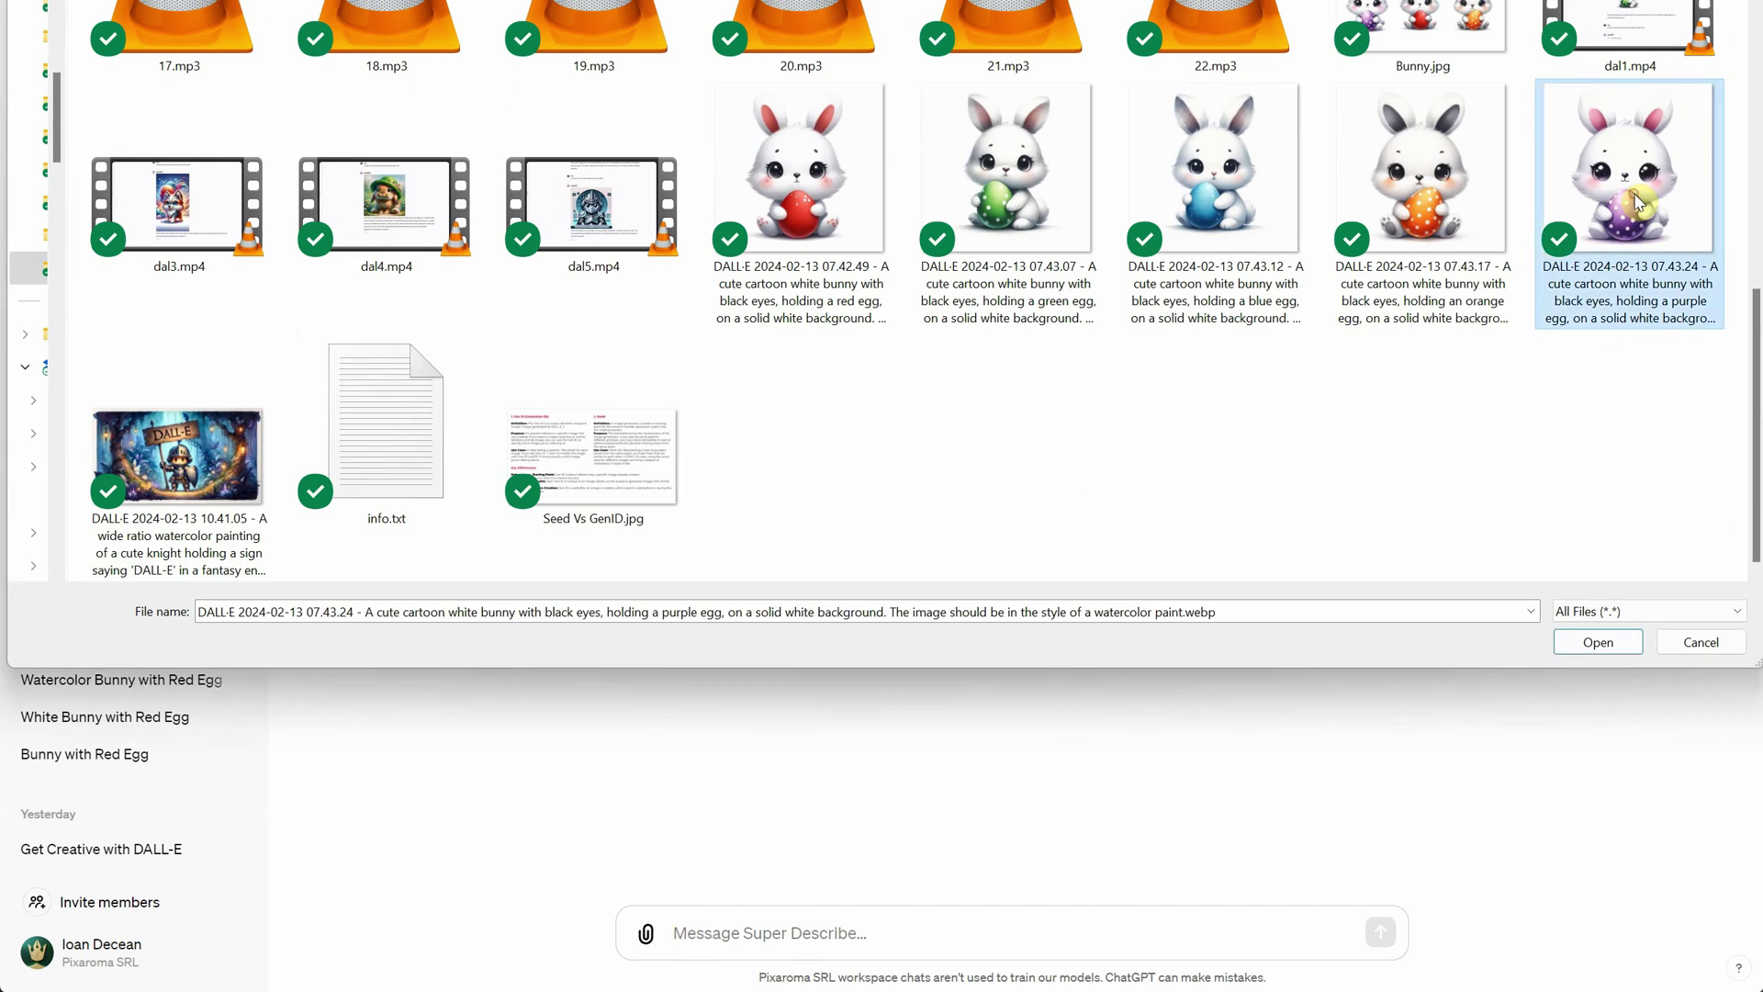
{"action": "double_click", "coordinate": [1640, 202]}
{"action": "left_click", "coordinate": [1380, 933]}
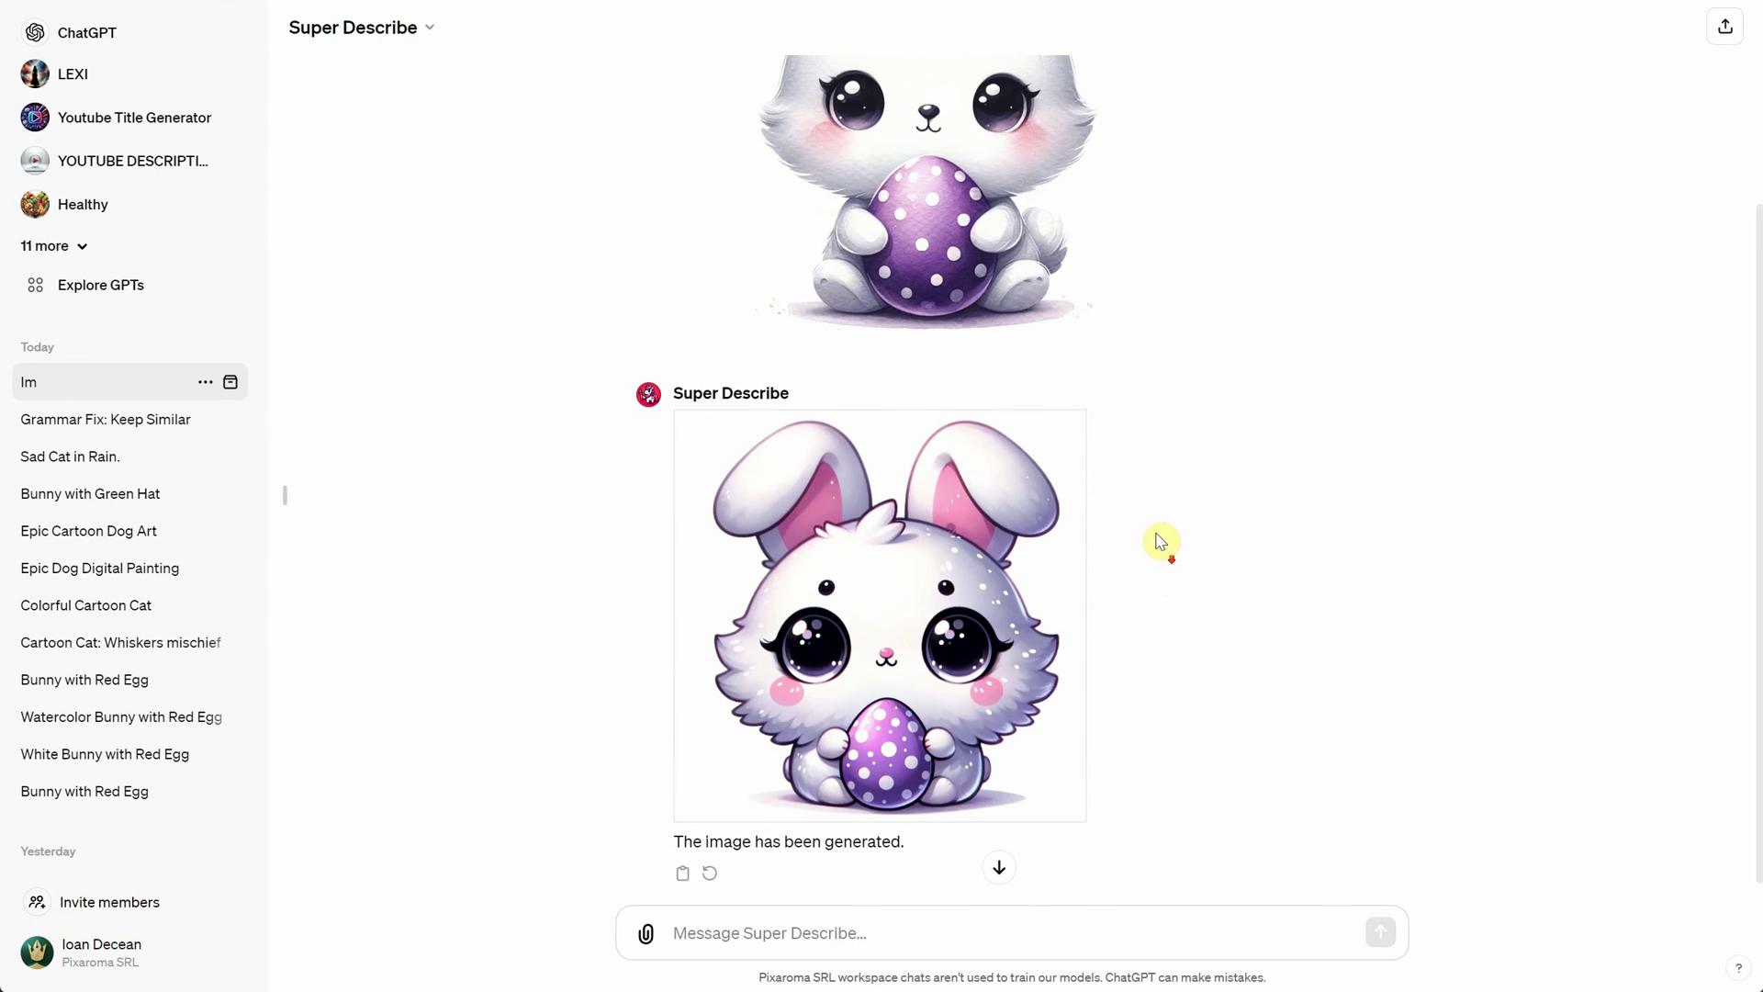
Step: Enlarge the recreated purple-egg bunny image, show its detailed prompt and copy that prompt
{"action": "left_click", "coordinate": [968, 586]}
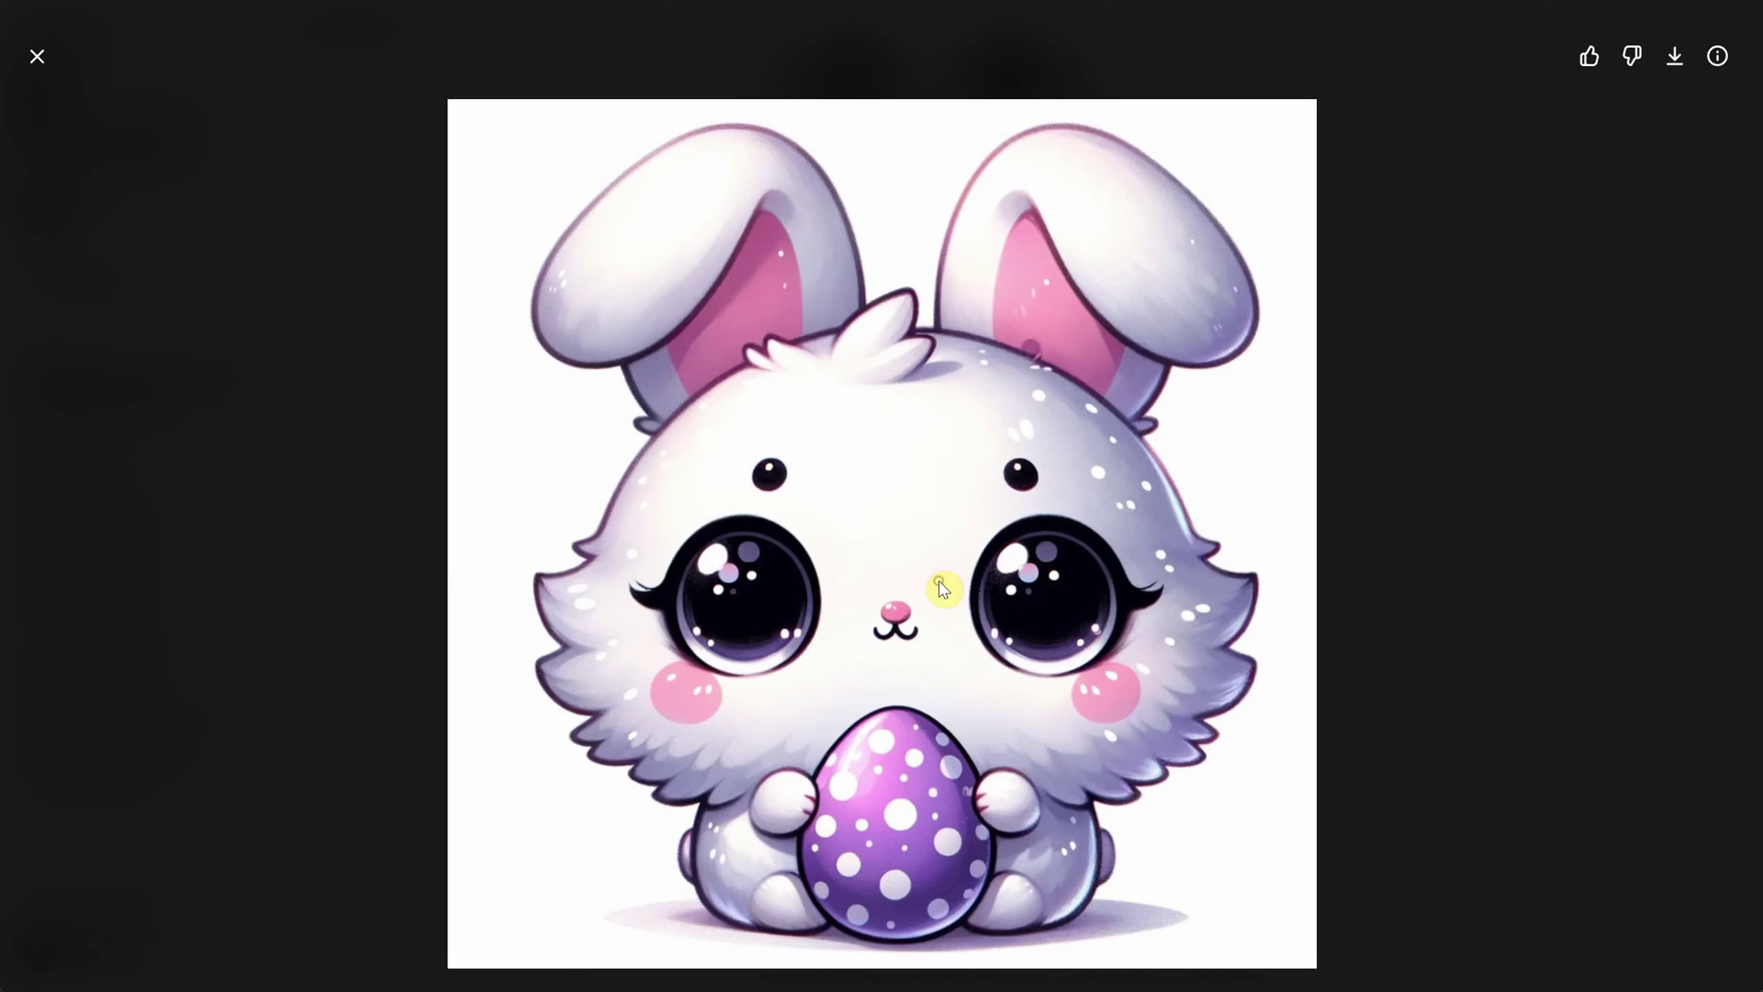
{"action": "left_click", "coordinate": [1719, 57]}
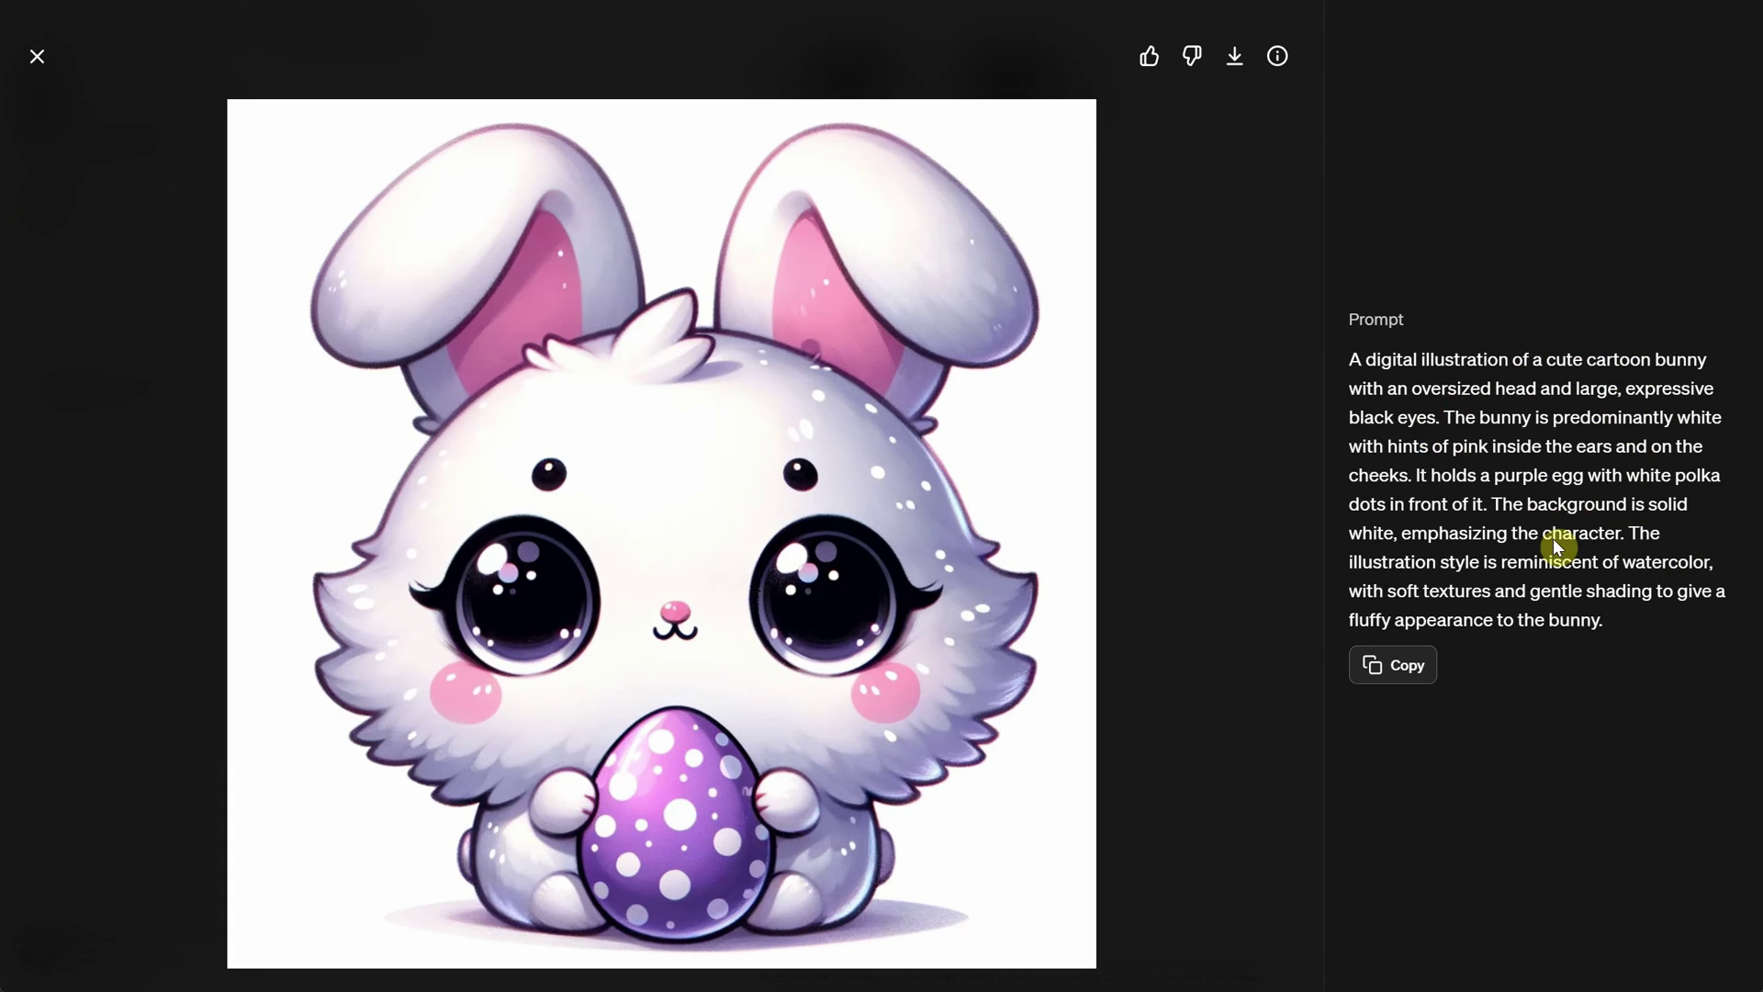
{"action": "left_click", "coordinate": [1398, 654]}
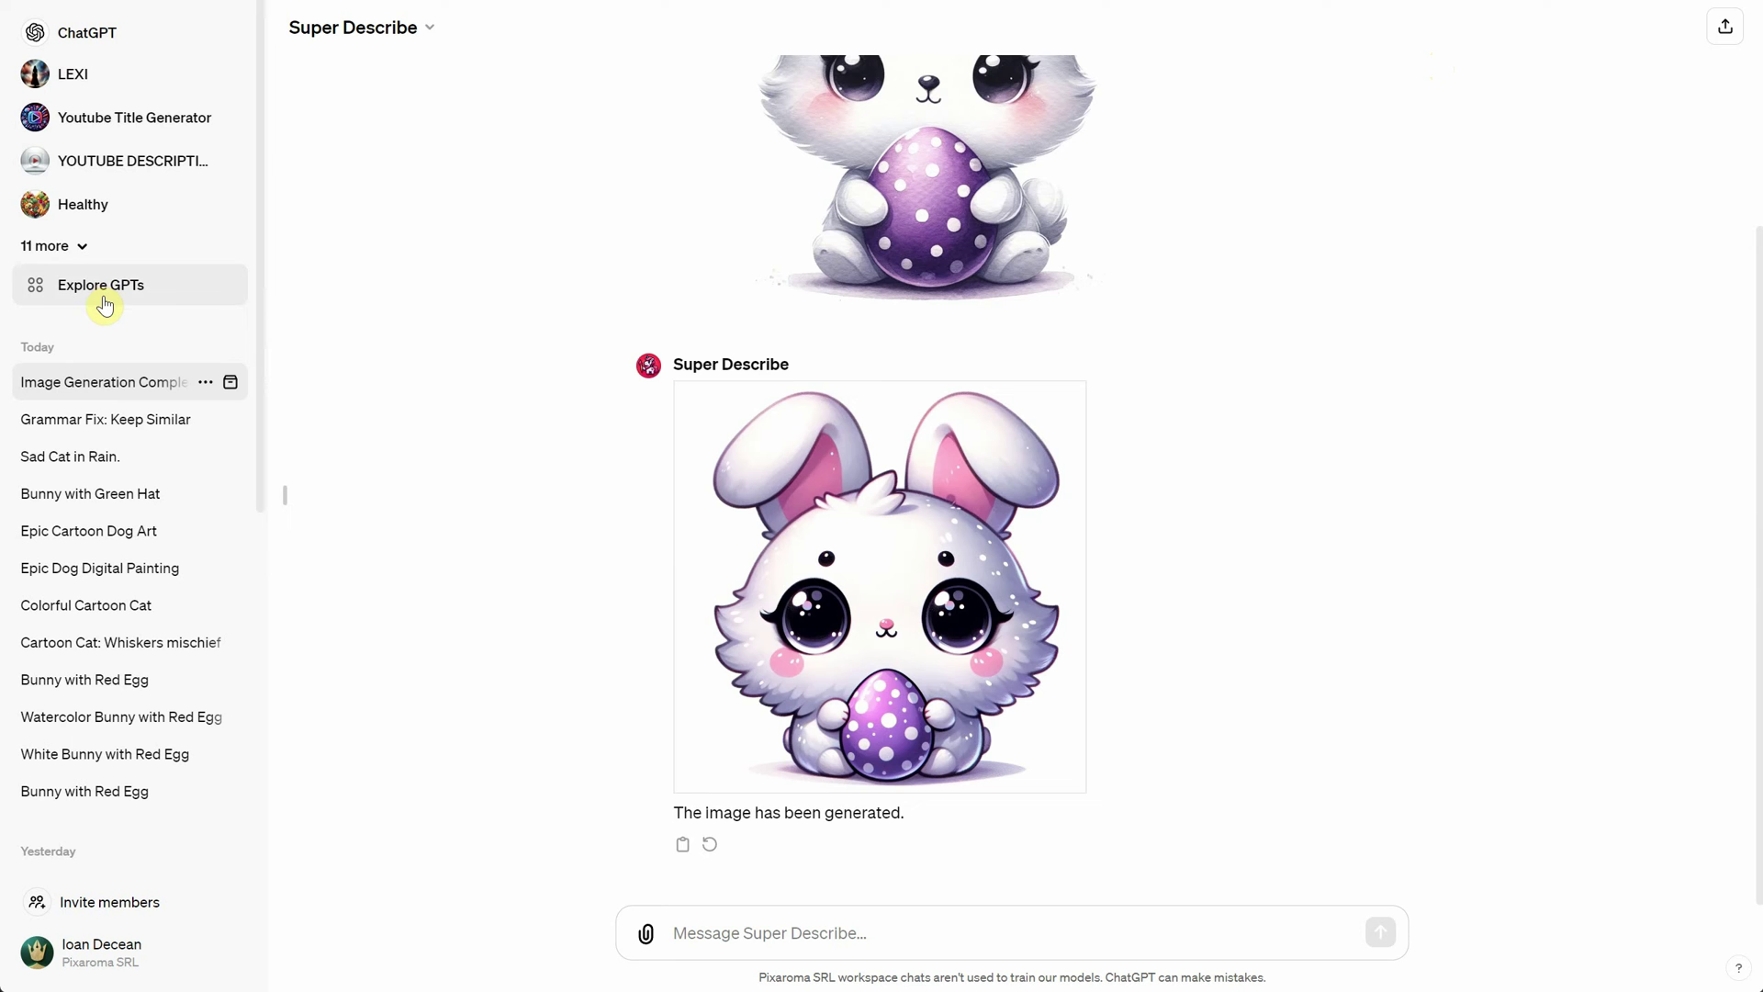
Step: Open Consistent Character GPT from the DALL·E category of public GPTs and start creating character designs
{"action": "left_click", "coordinate": [99, 289]}
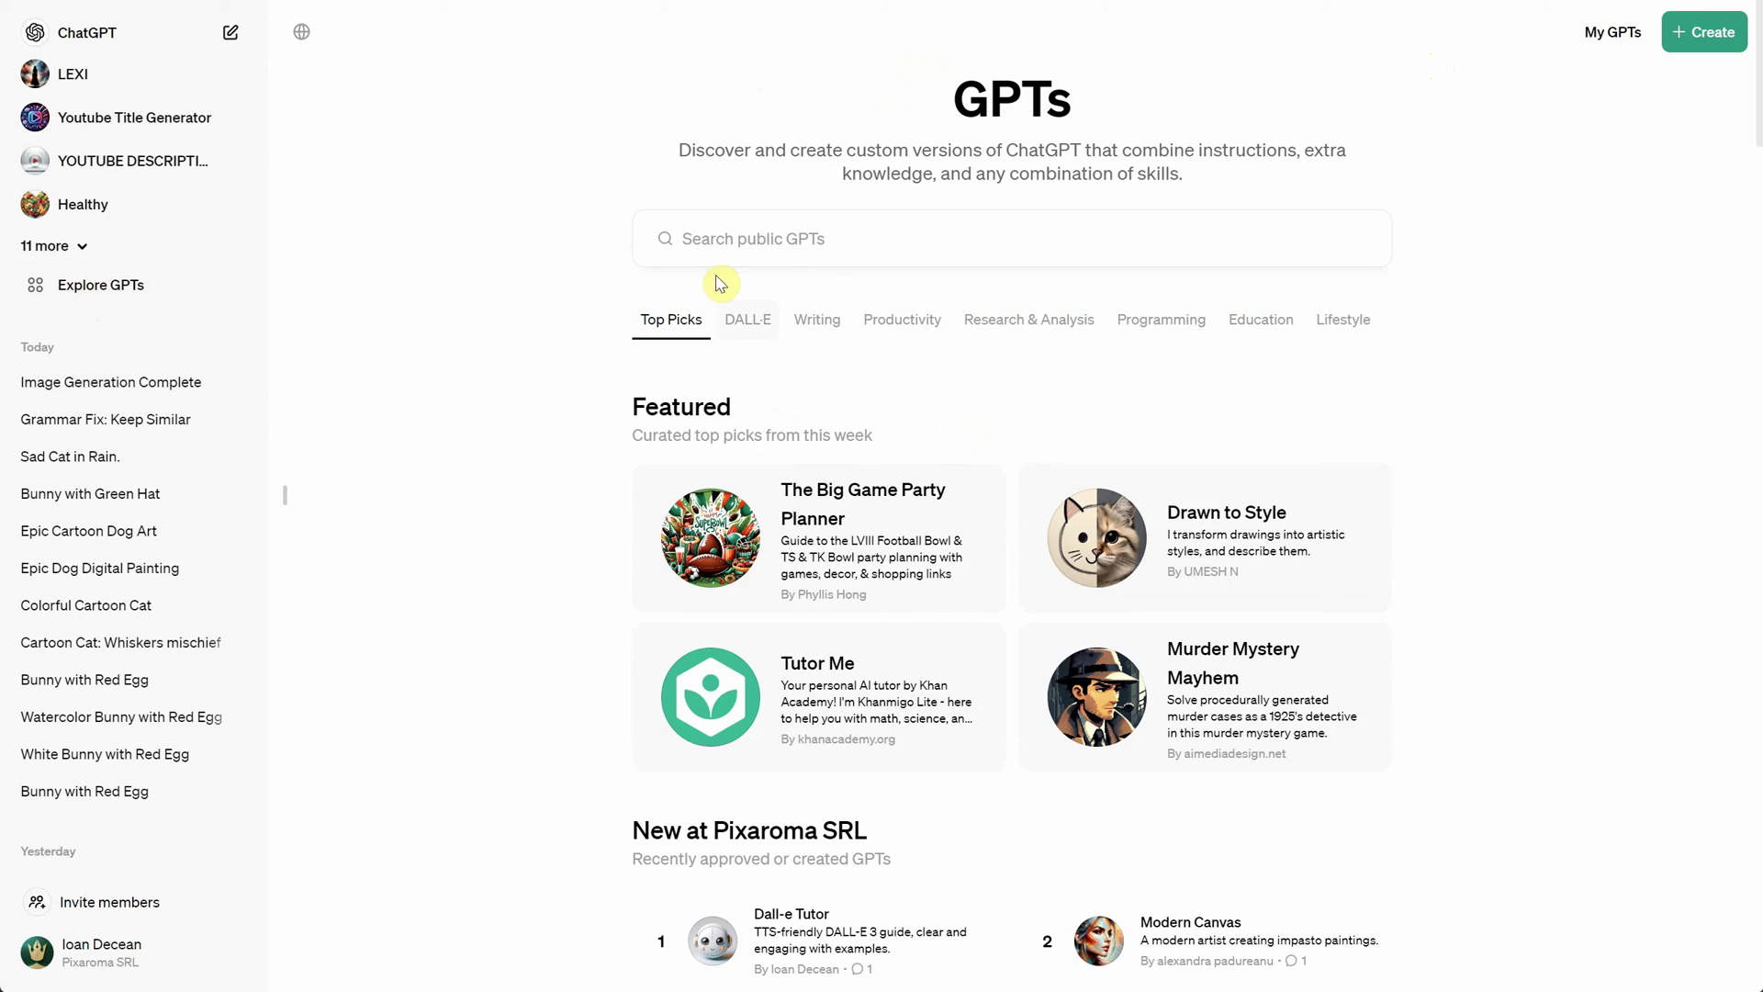
{"action": "left_click", "coordinate": [745, 319]}
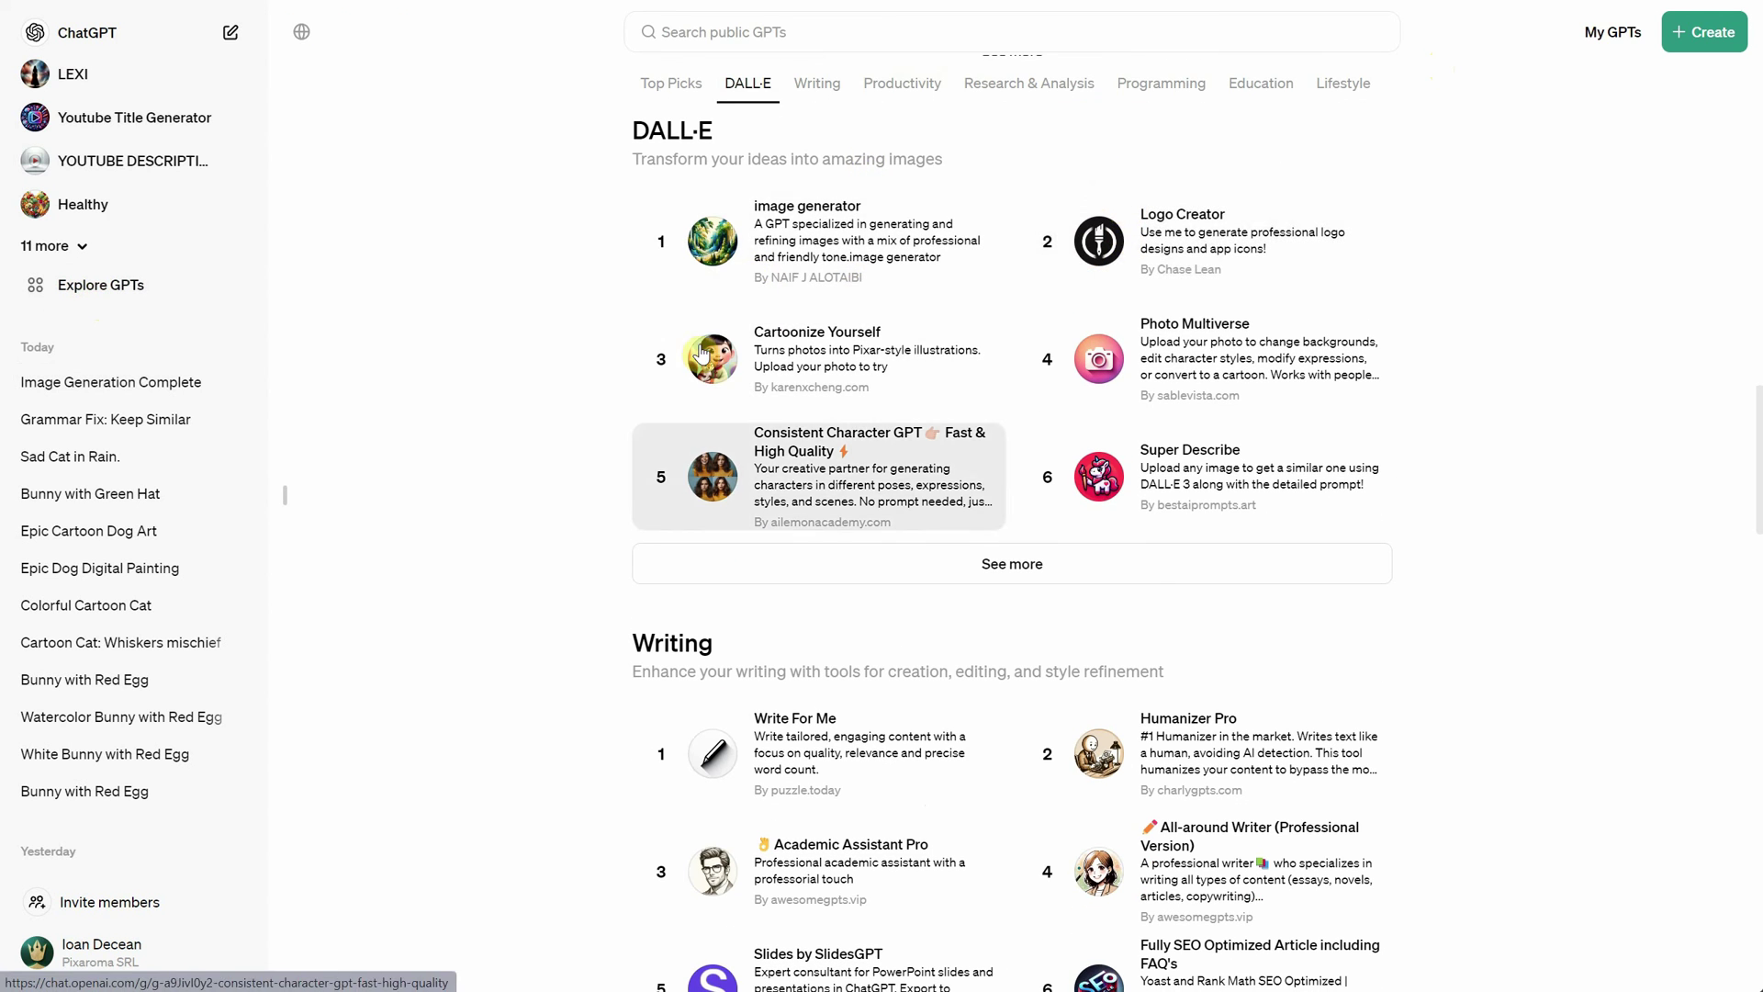
{"action": "left_click", "coordinate": [863, 466]}
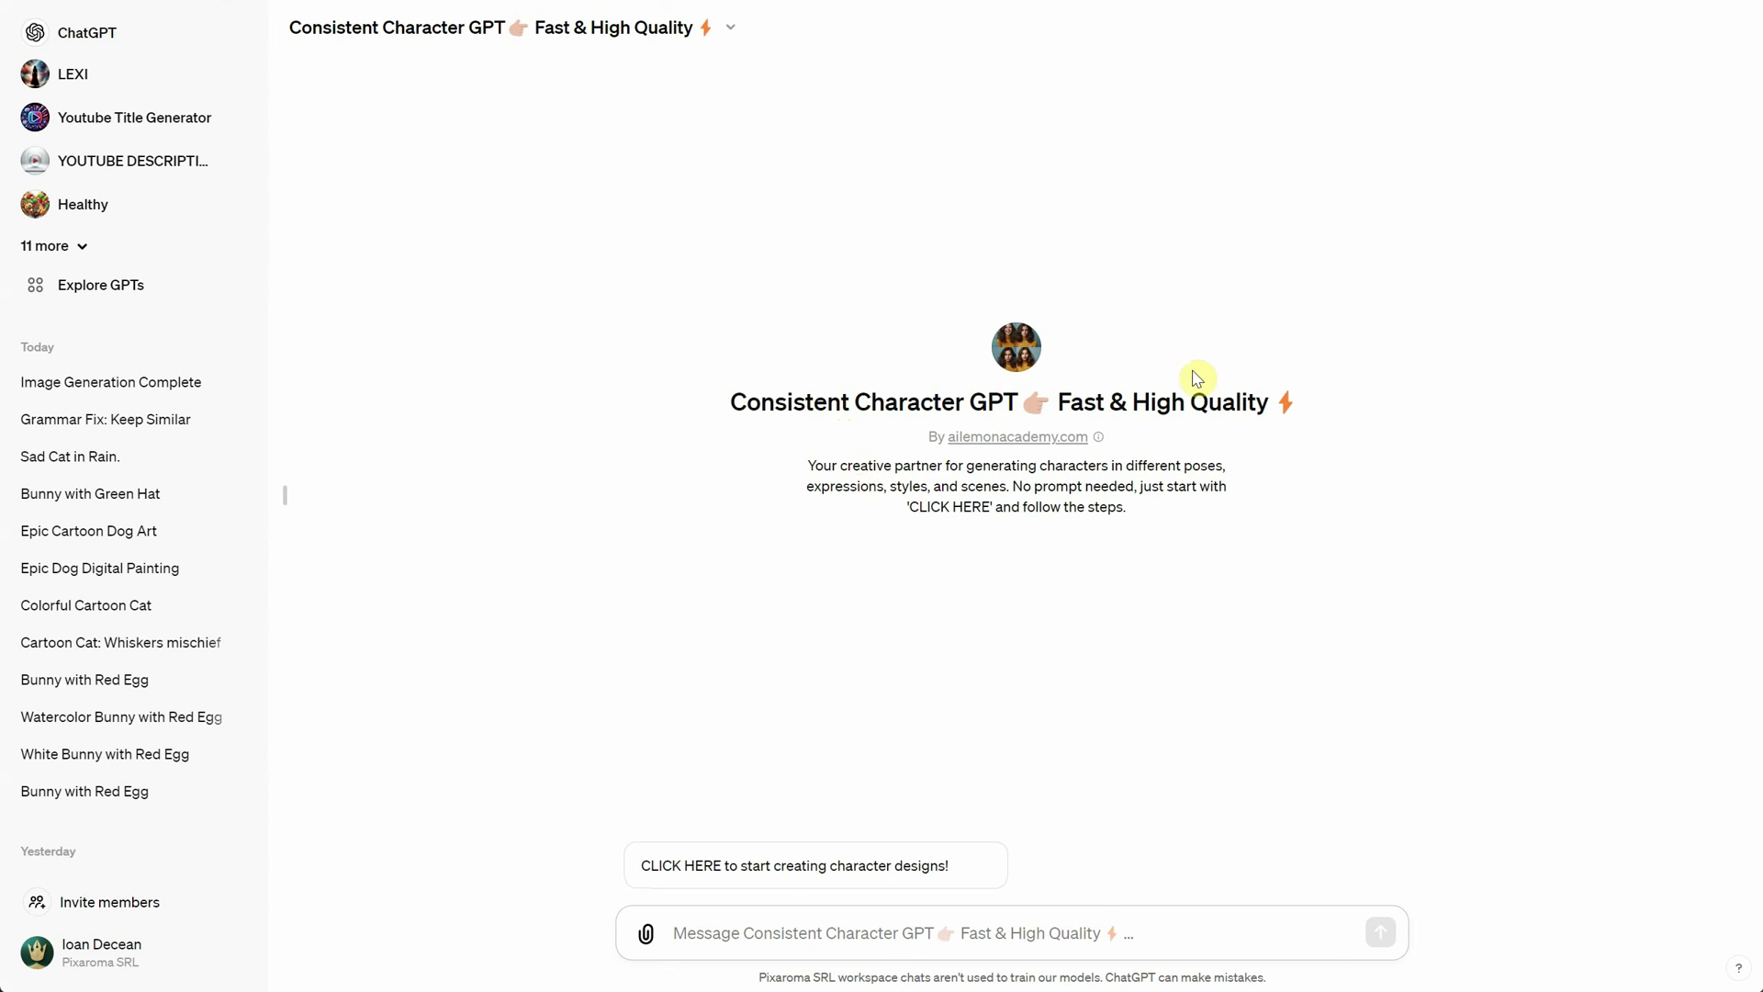
{"action": "left_click", "coordinate": [737, 867]}
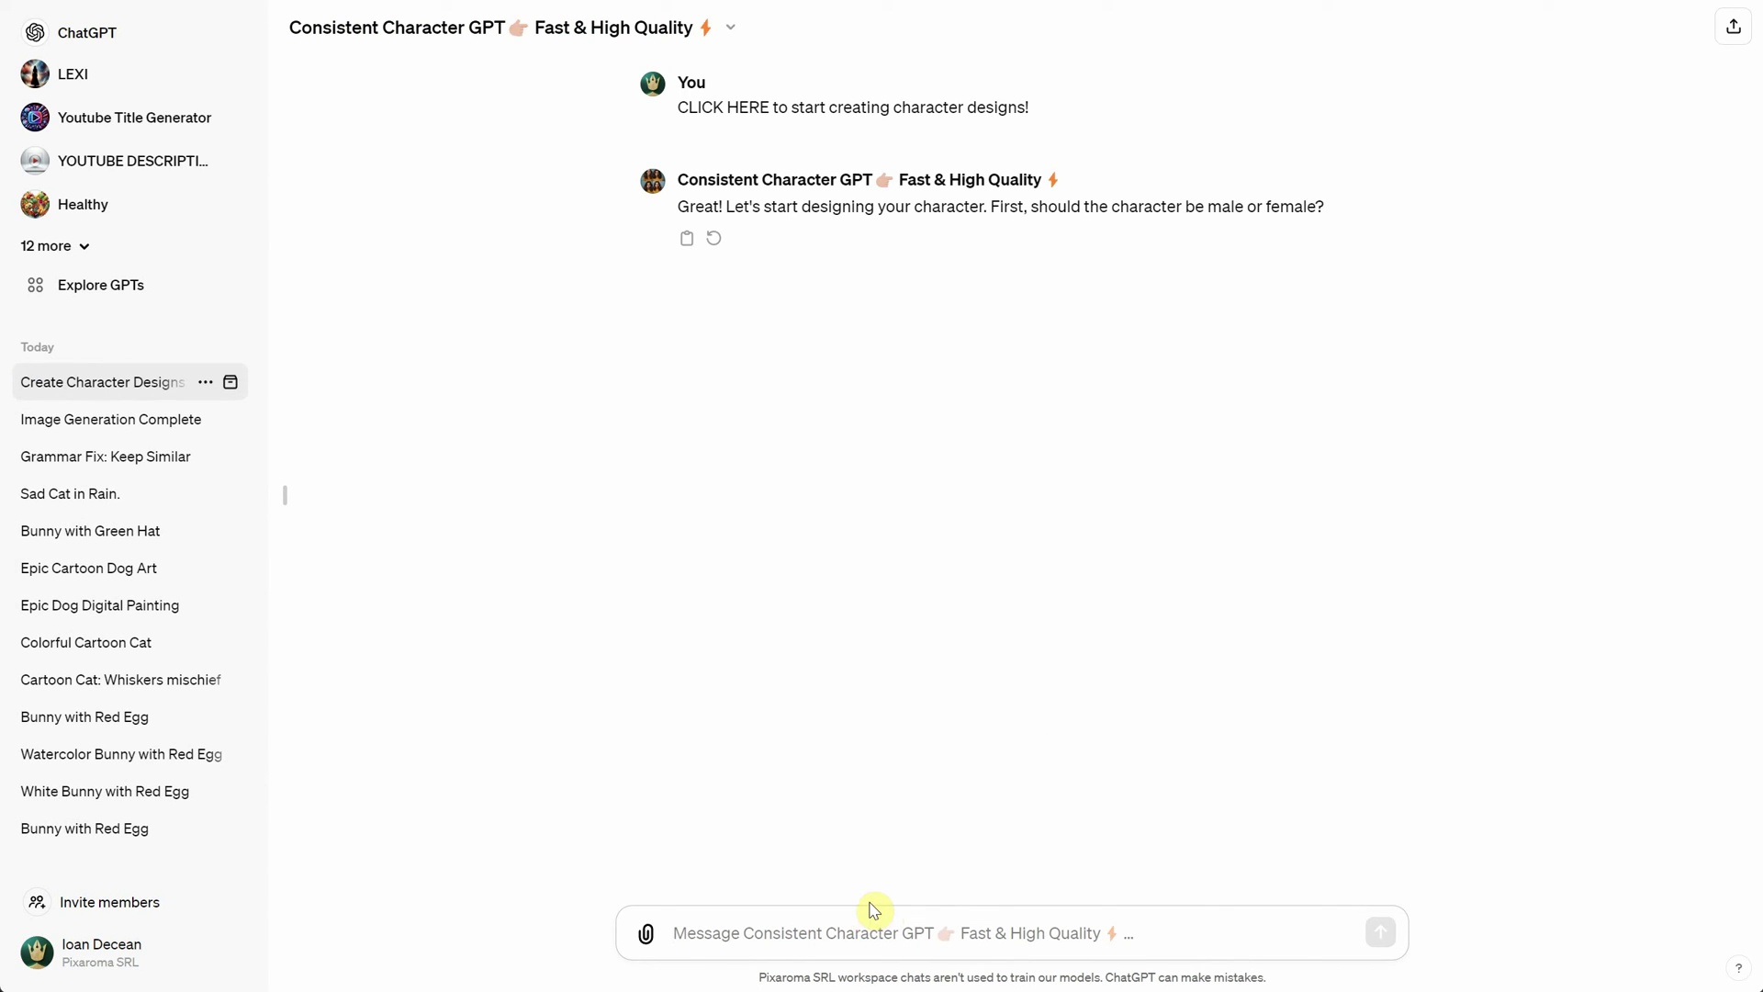
Step: Define a male character named Pixa: "is a black bunny with red eyes, cute but a little scary, cartoon, age 6, wearing a ninja suit"
{"action": "type", "text": "male"}
{"action": "key", "text": "Return"}
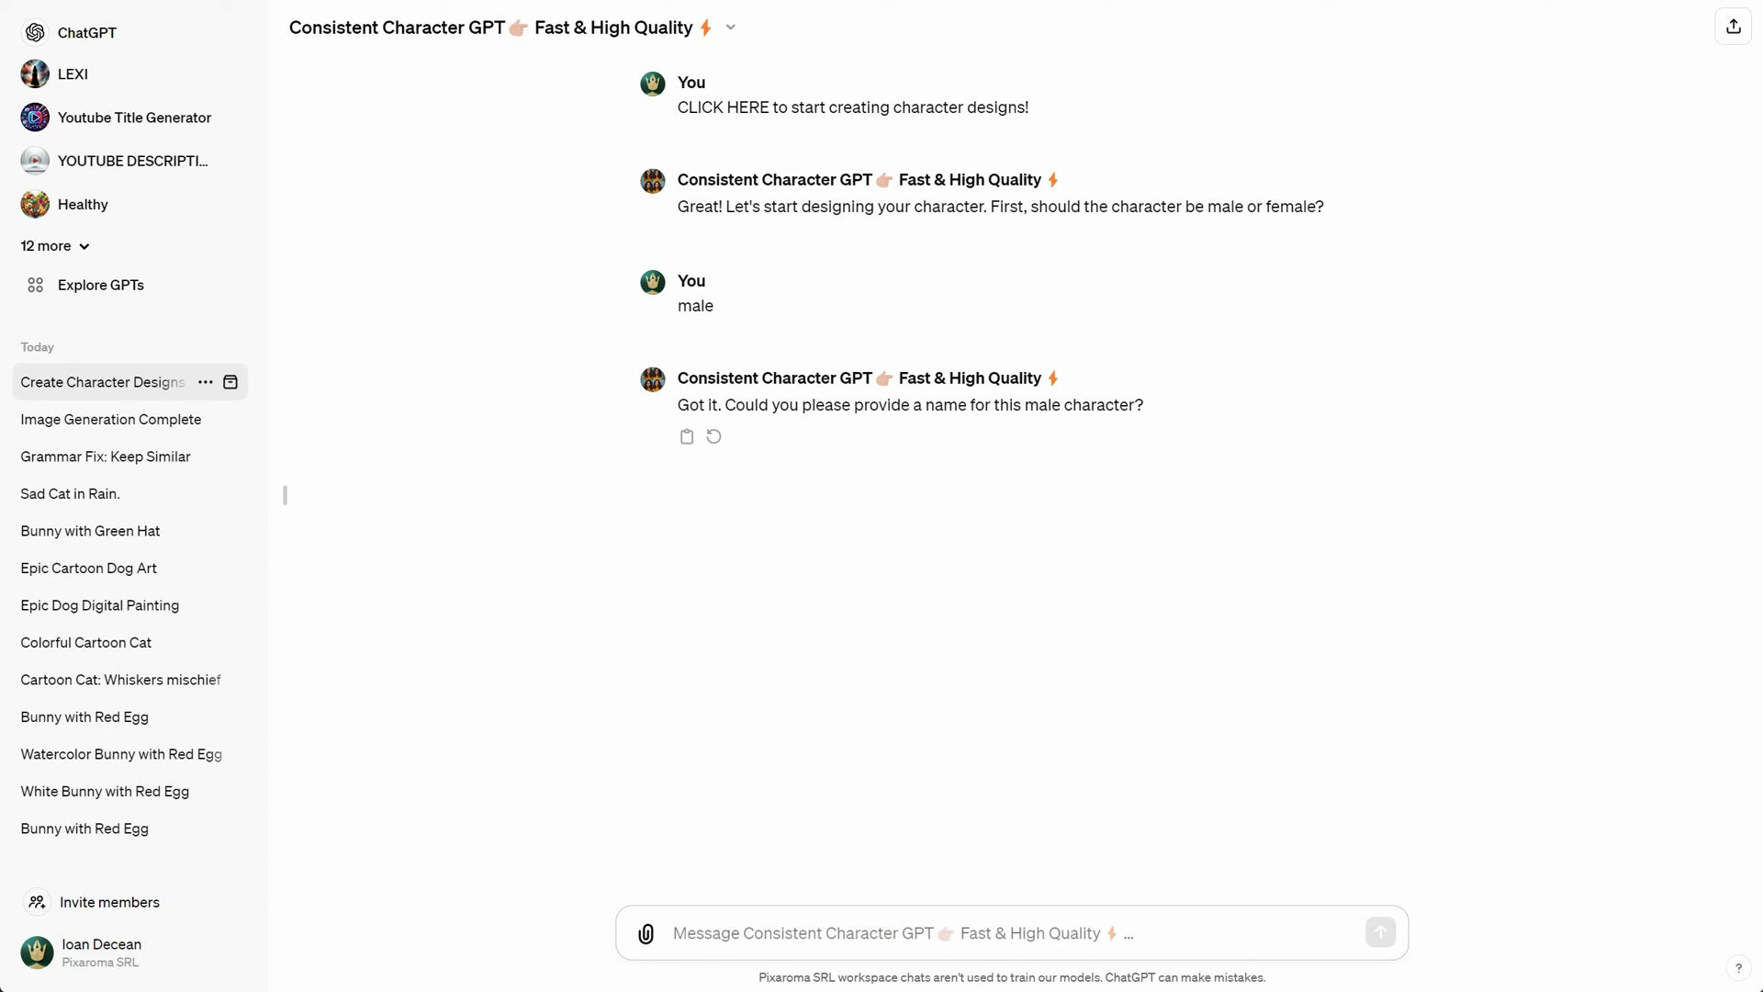
{"action": "type", "text": "Pixa"}
{"action": "key", "text": "Return"}
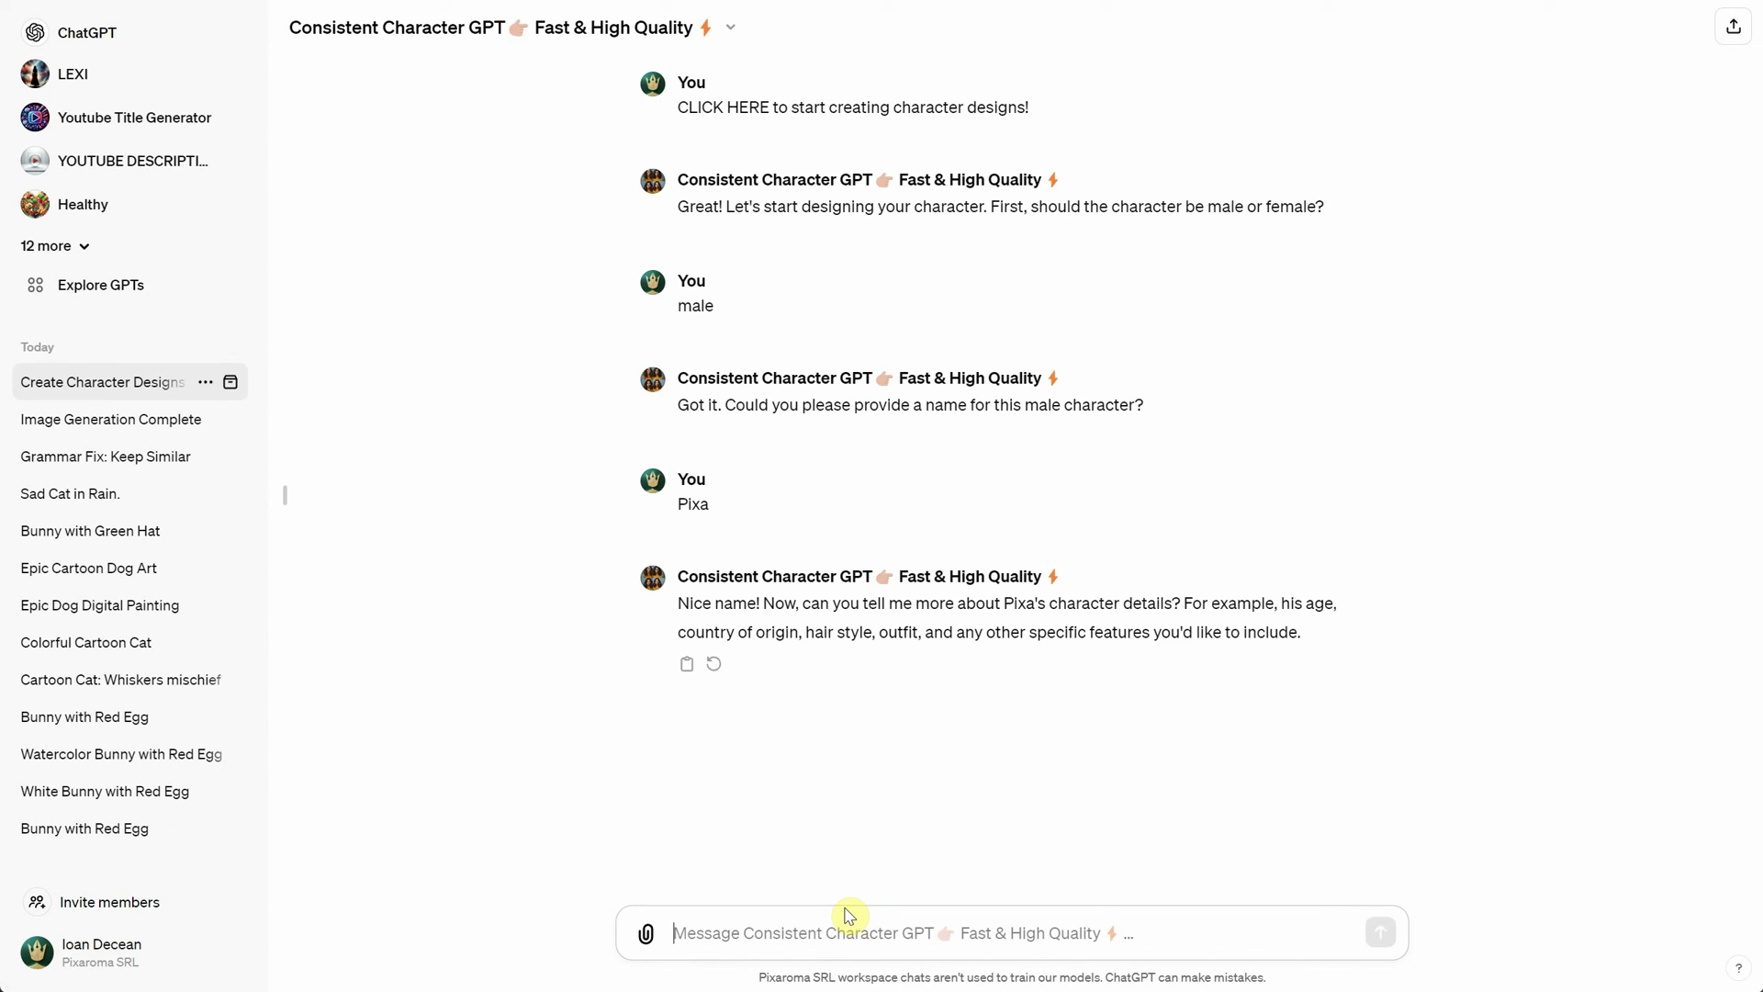
{"action": "type", "text": "is a black bunny with red eyes, cute but a little scary, cartoon, age"}
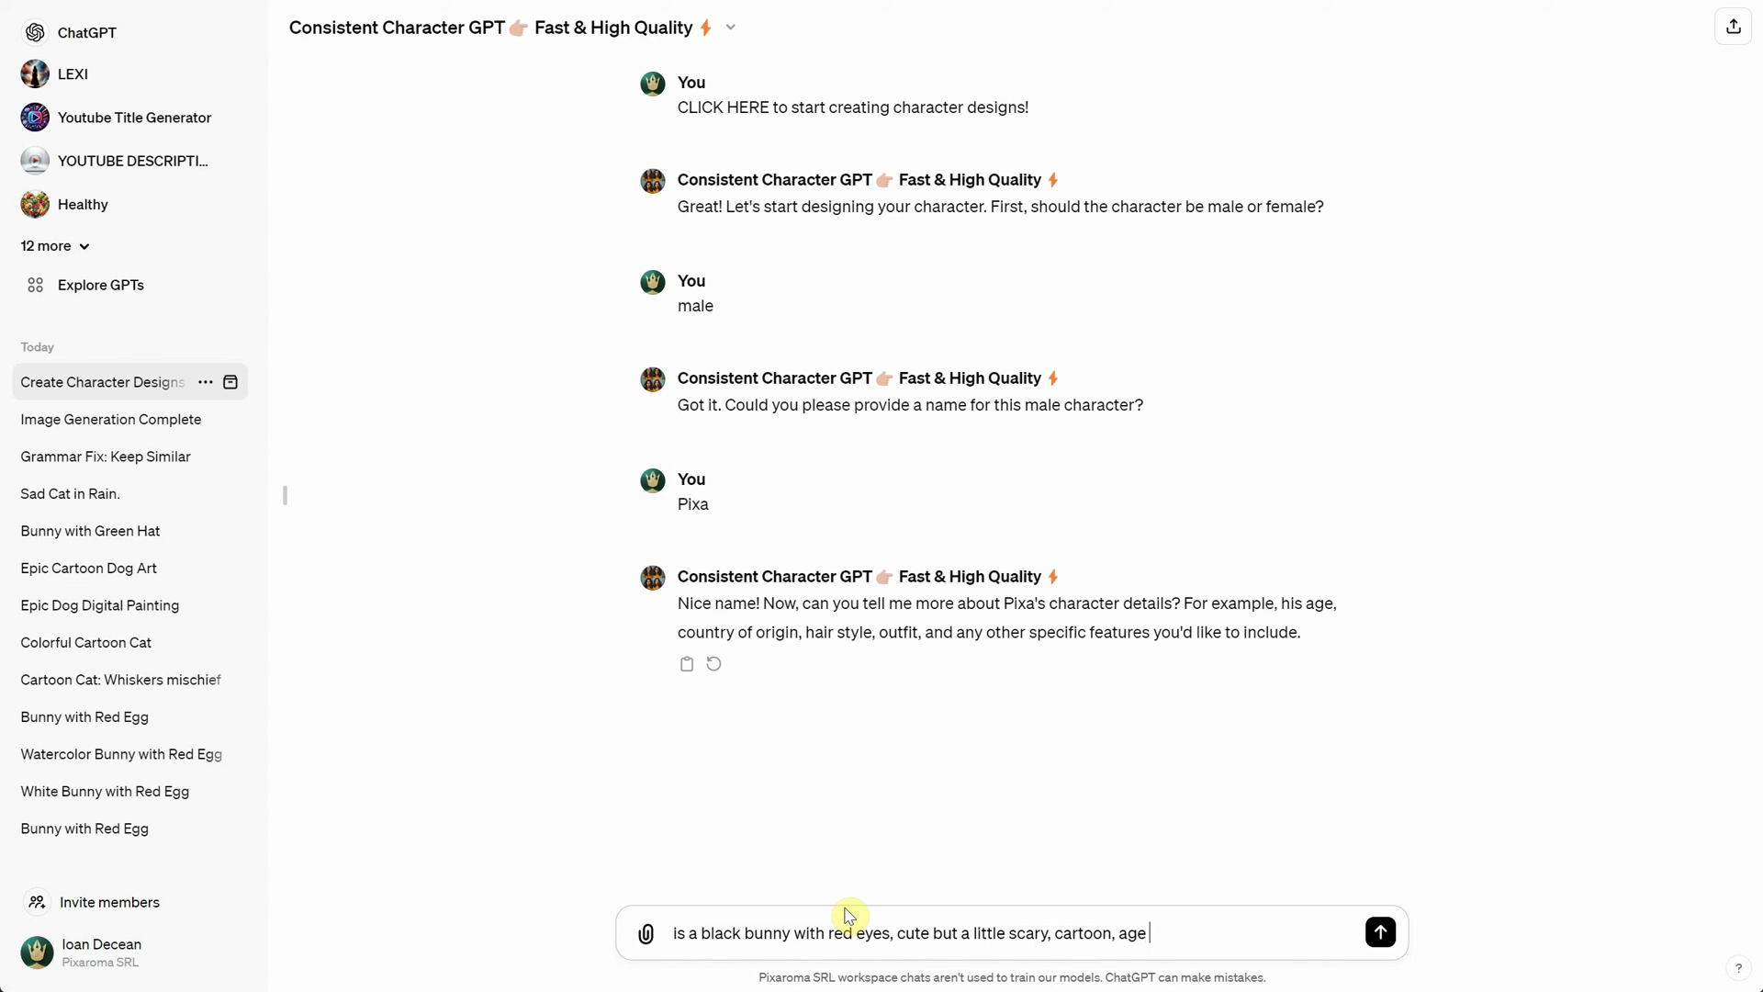
{"action": "key", "text": "Return"}
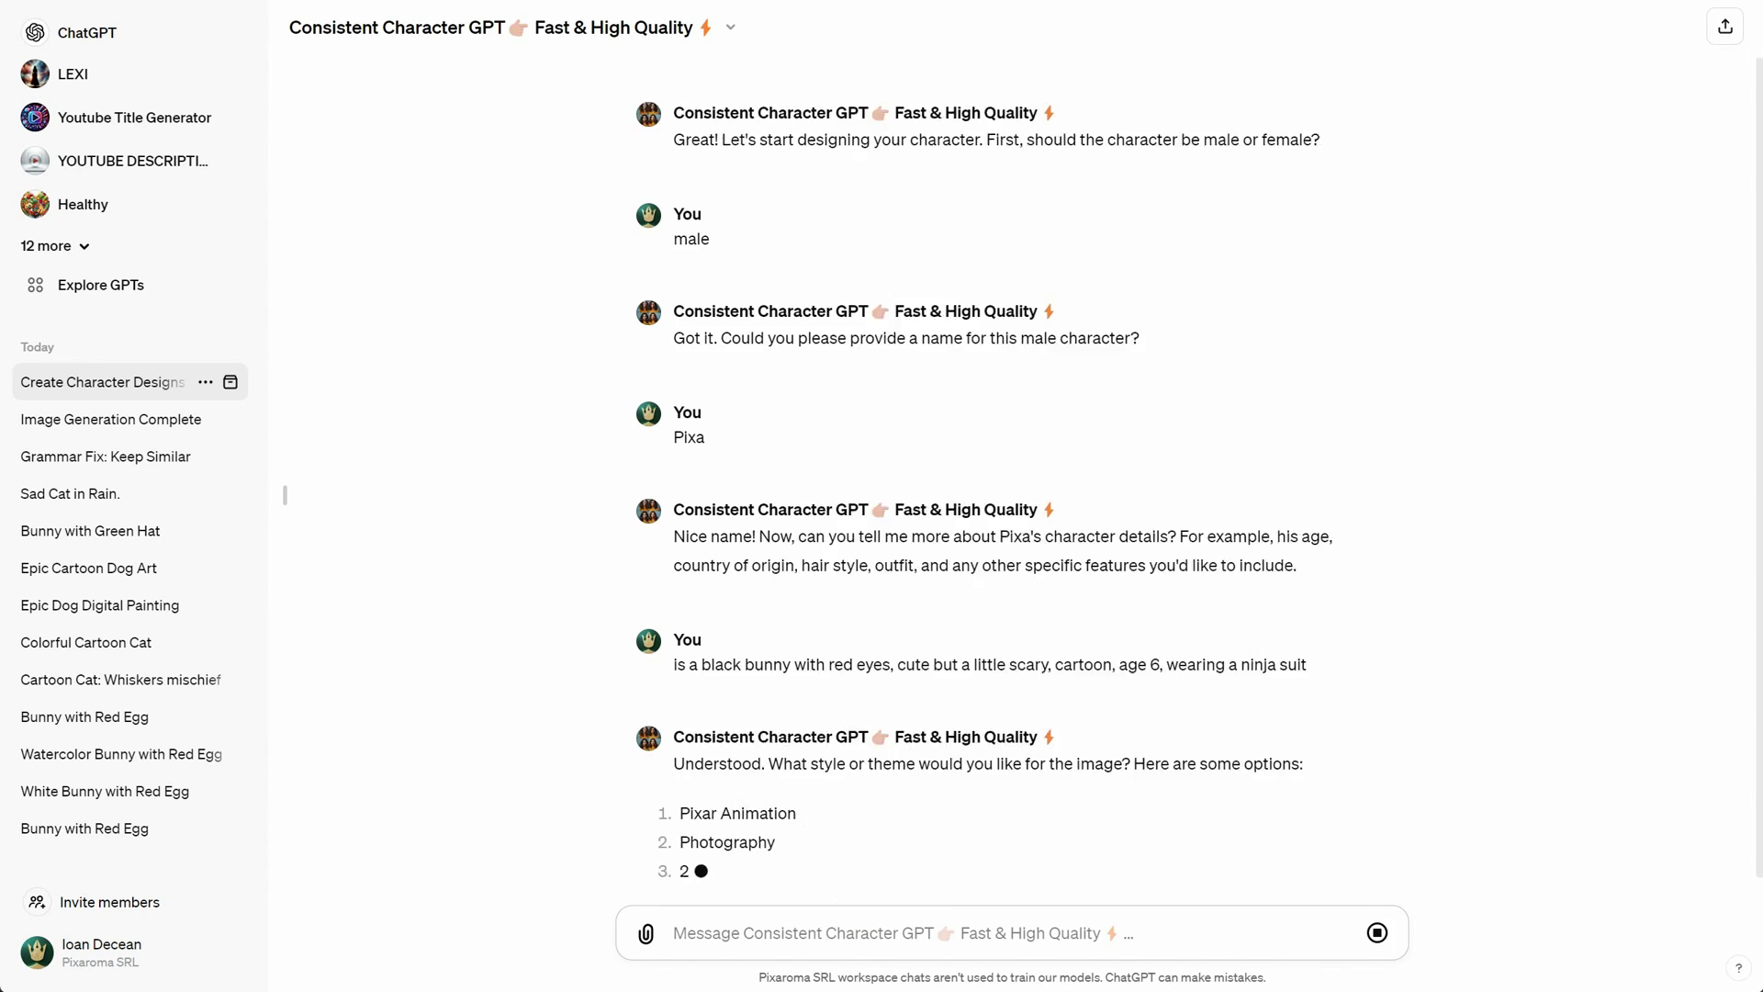
Step: Generate the character in the style "watercolor painting, cartoon, adorable"
{"action": "left_click", "coordinate": [808, 935]}
{"action": "type", "text": "w"}
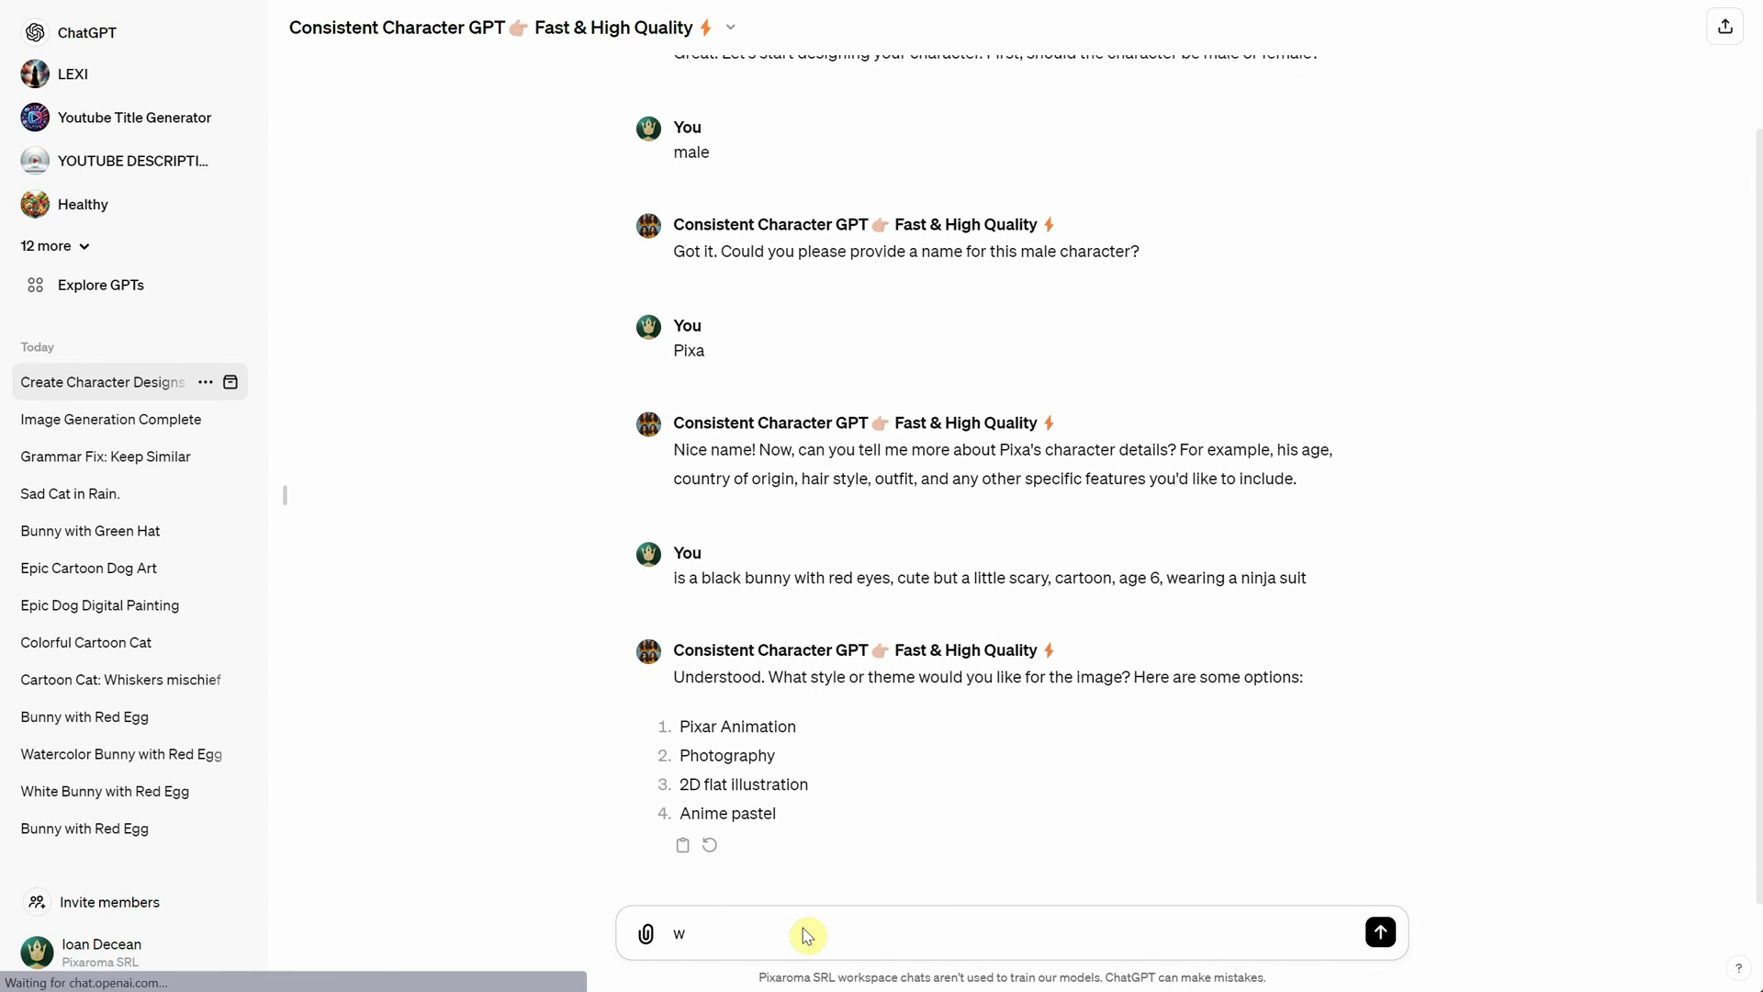
{"action": "type", "text": "atercolor painting, cartoon, adorable"}
{"action": "key", "text": "Return"}
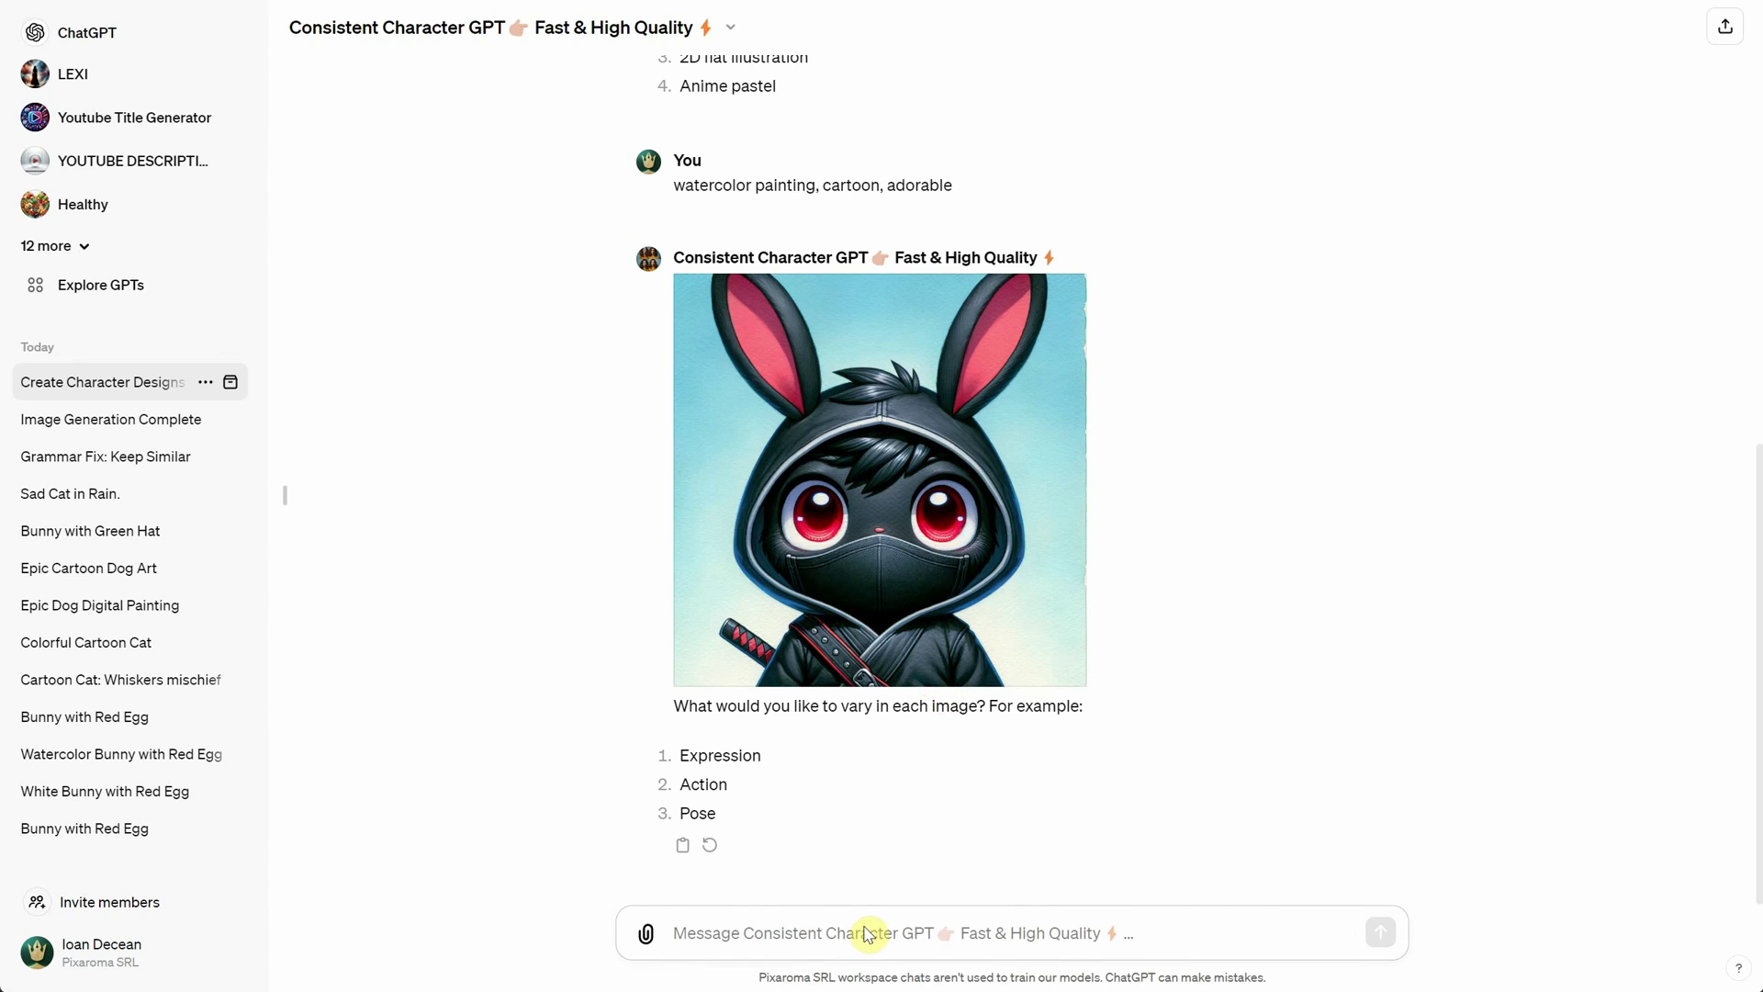
Step: Generate two expression variations of Pixa with the requests "now make it to cry" and "make it sleepy"
{"action": "type", "text": "now make it to cr"}
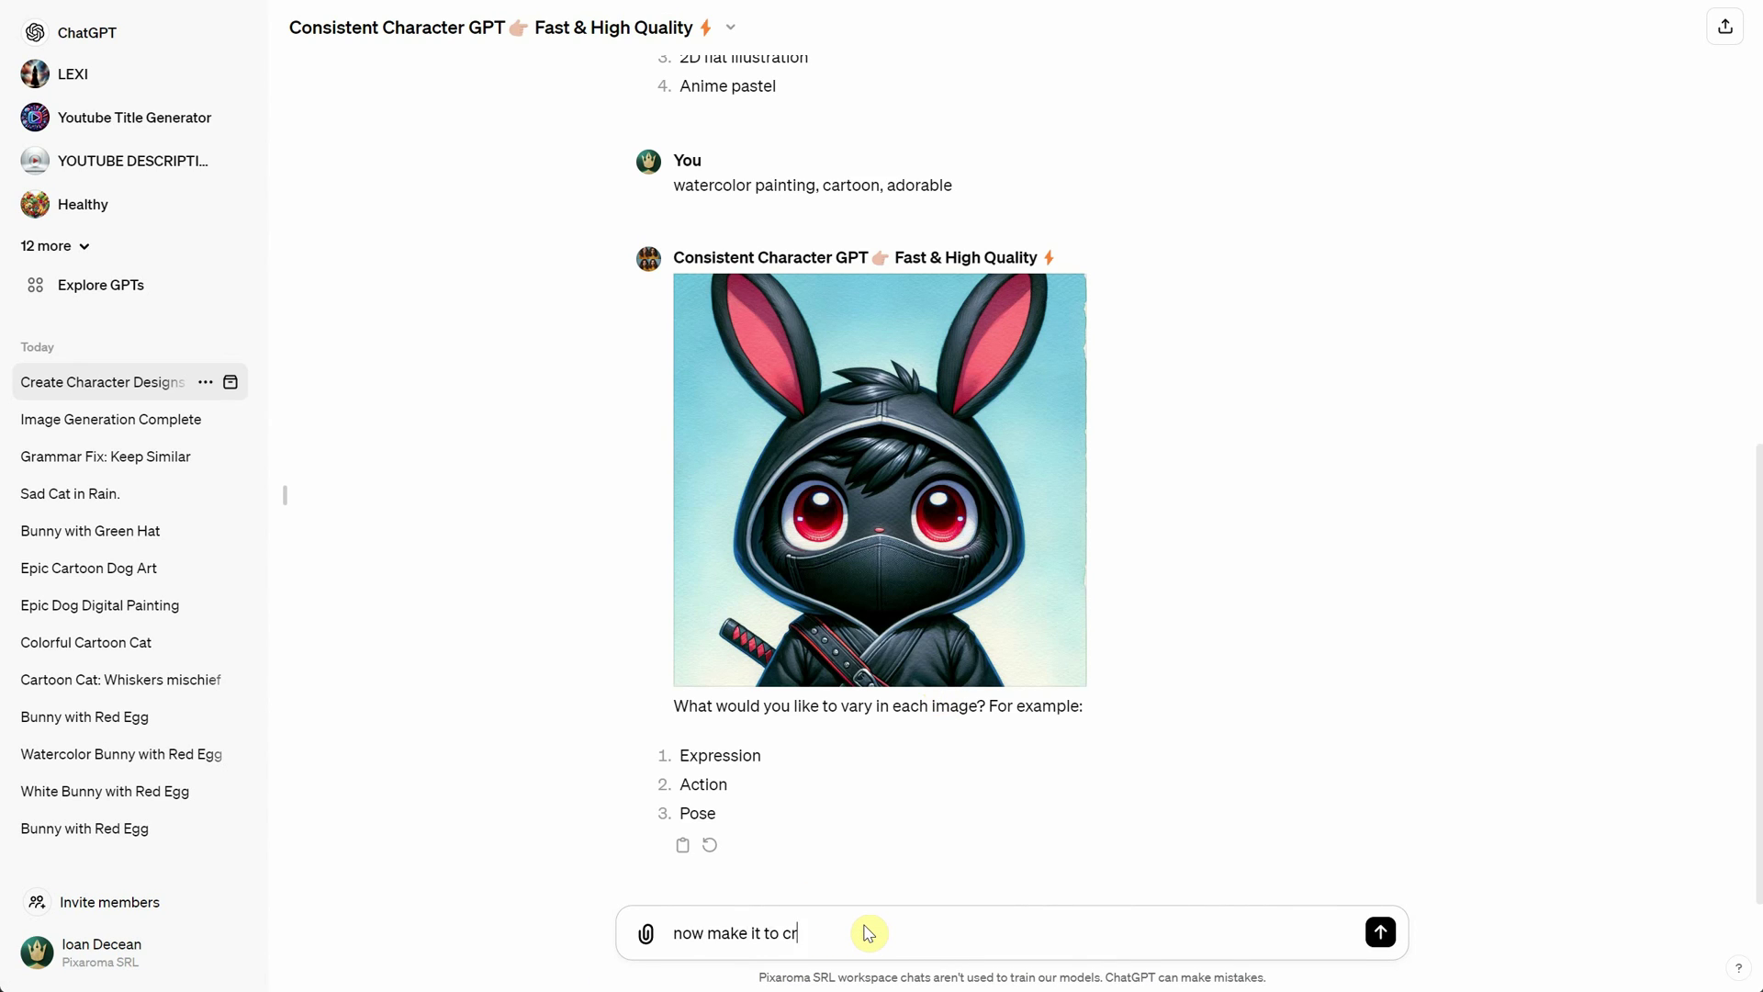
{"action": "type", "text": "y"}
{"action": "key", "text": "Return"}
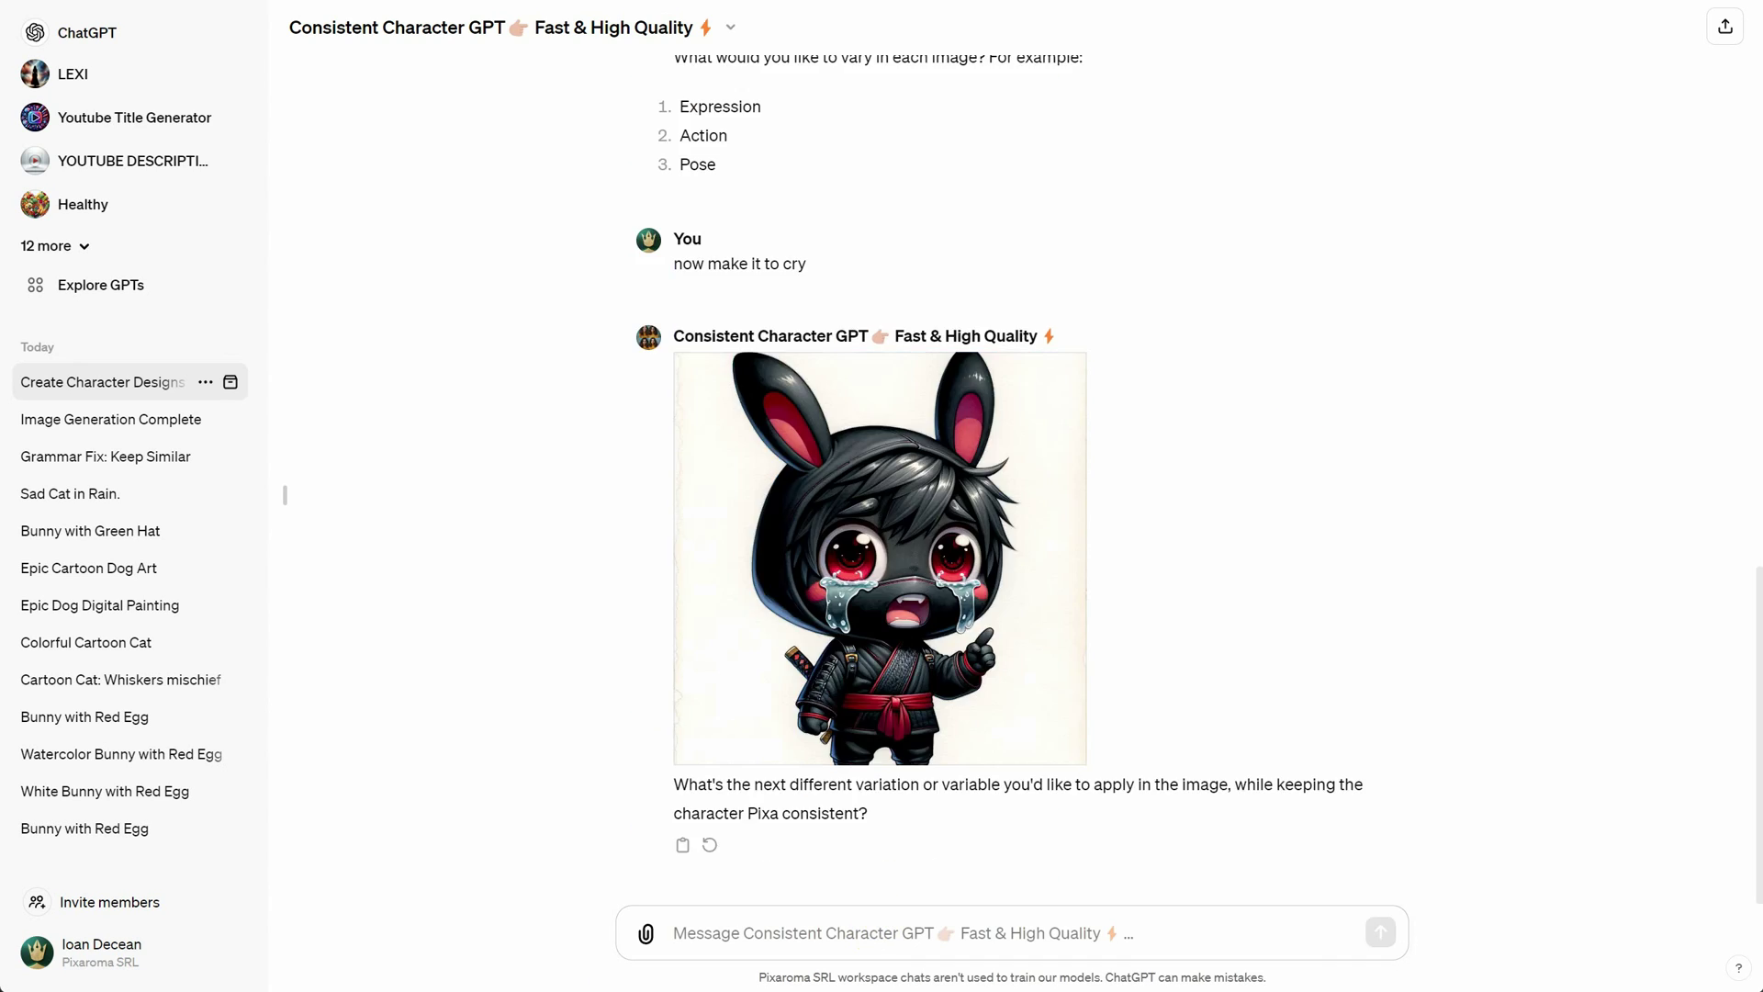
{"action": "type", "text": "make it s"}
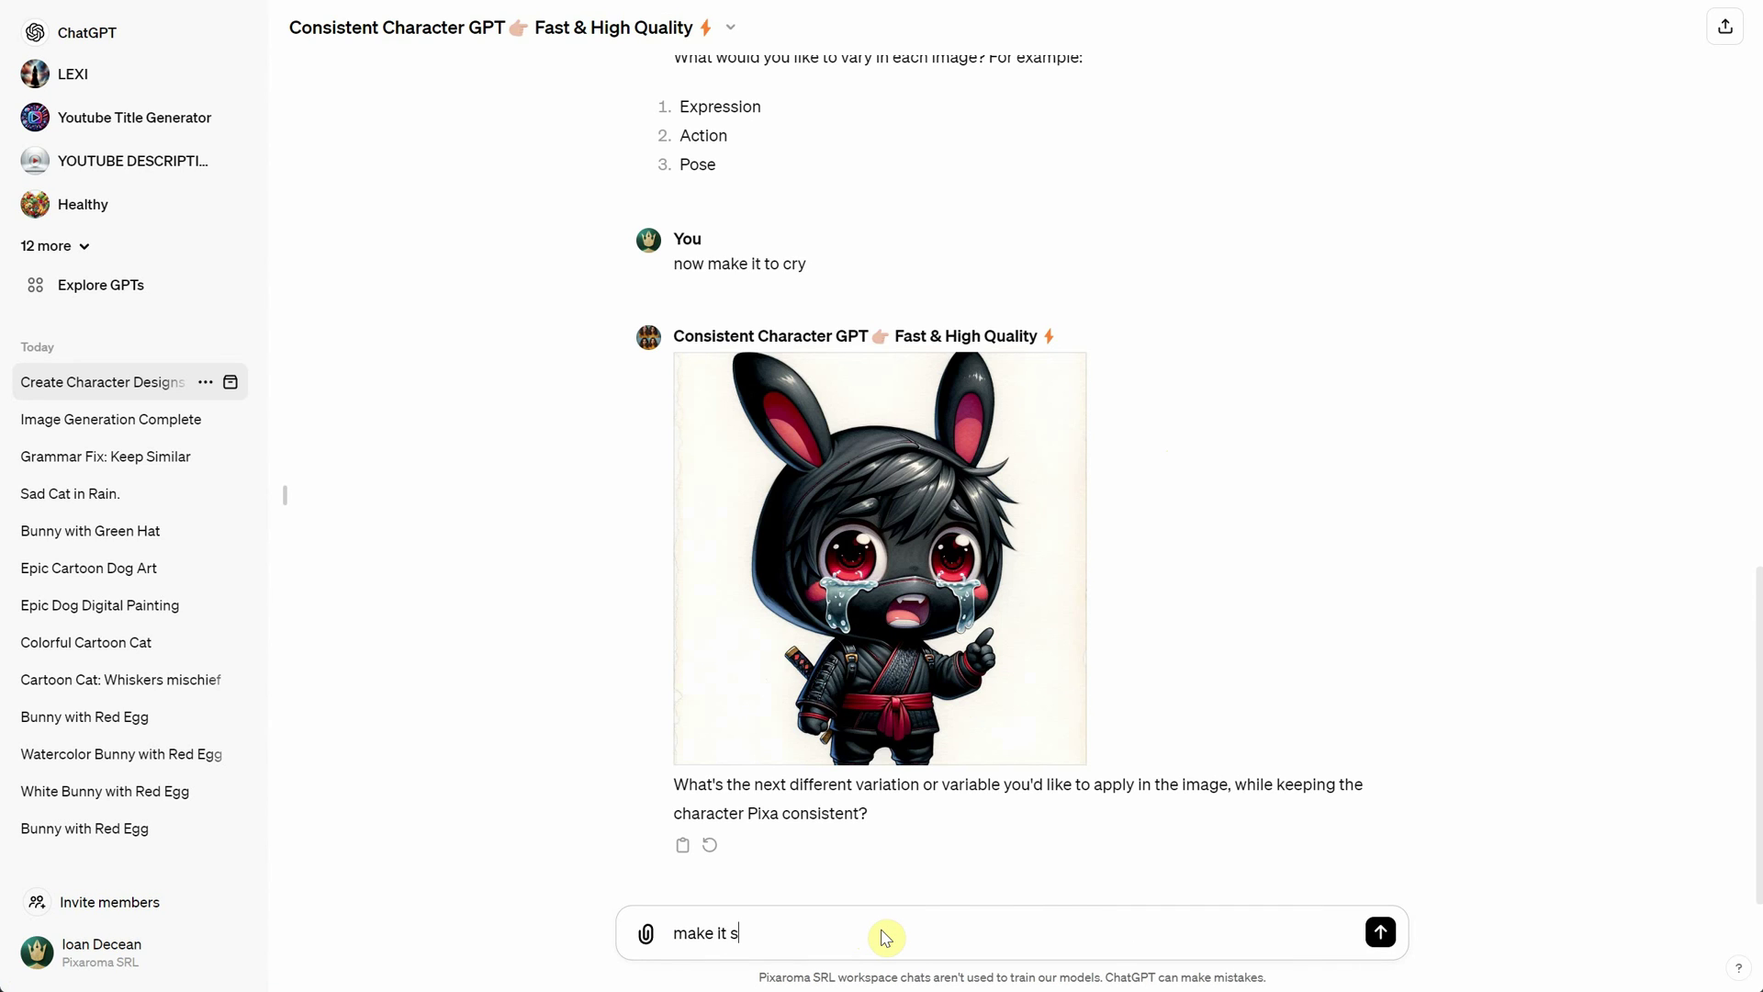
{"action": "type", "text": "leepy"}
{"action": "key", "text": "Return"}
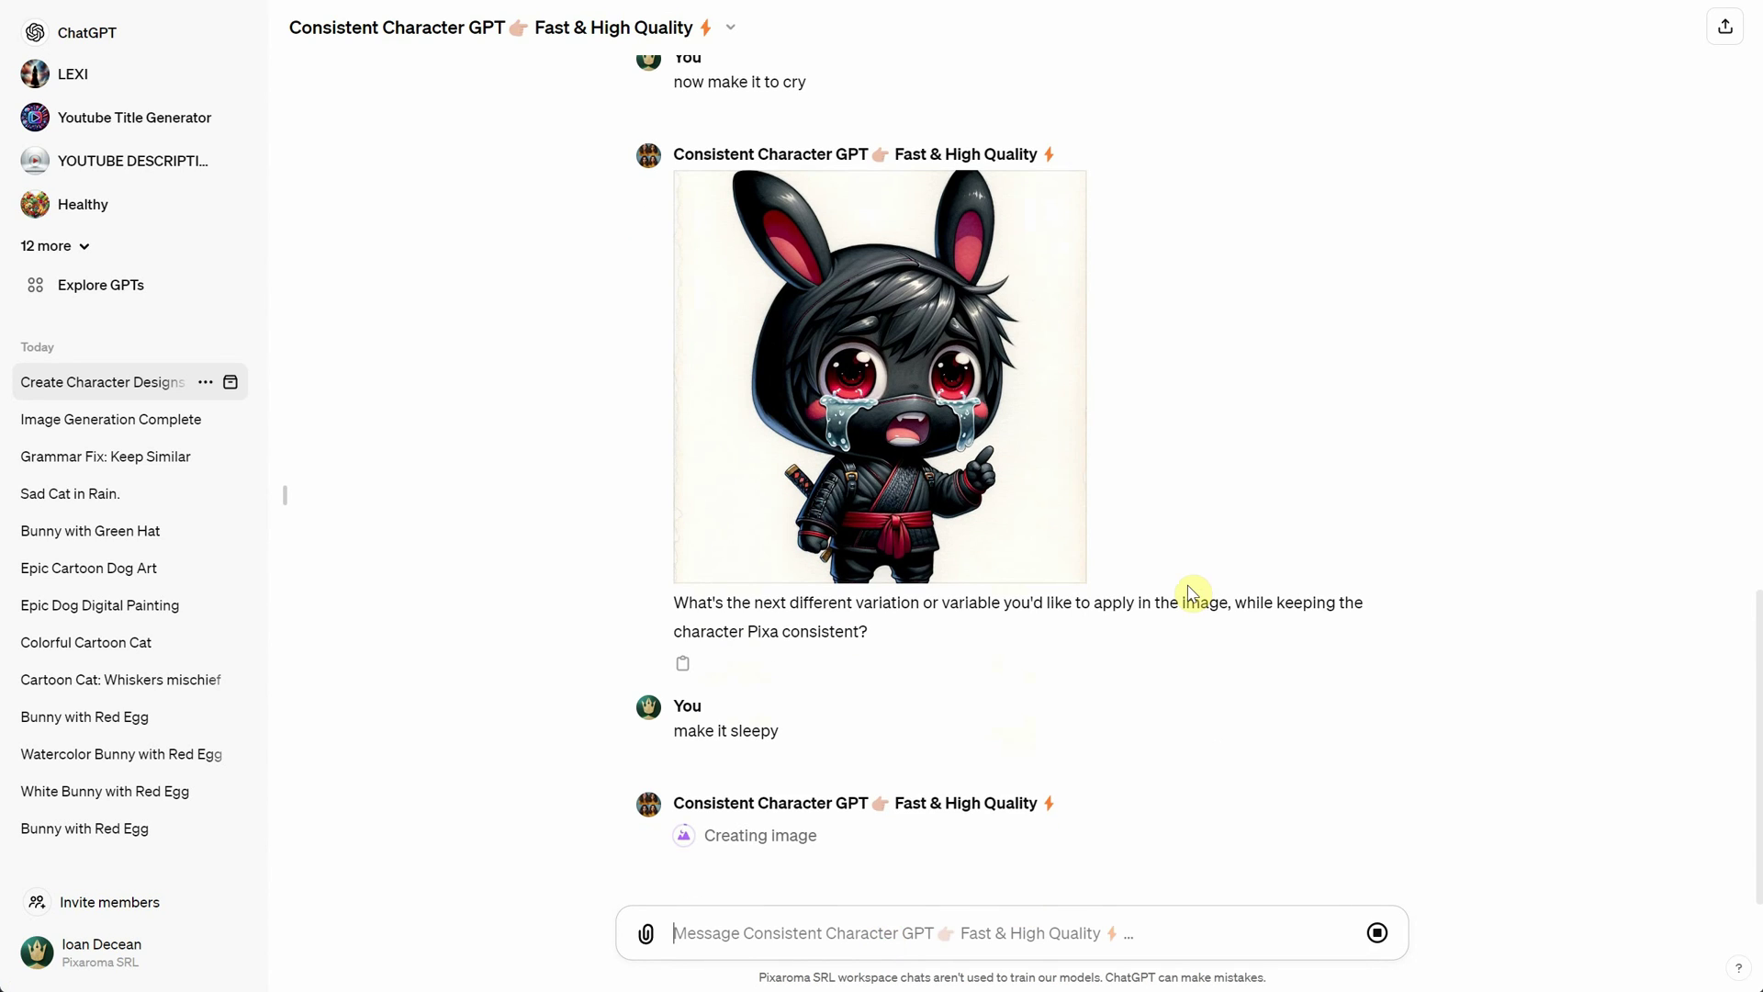
Step: Request the variation "make it angry" and review it against the earlier Pixa images
{"action": "type", "text": "make it angry"}
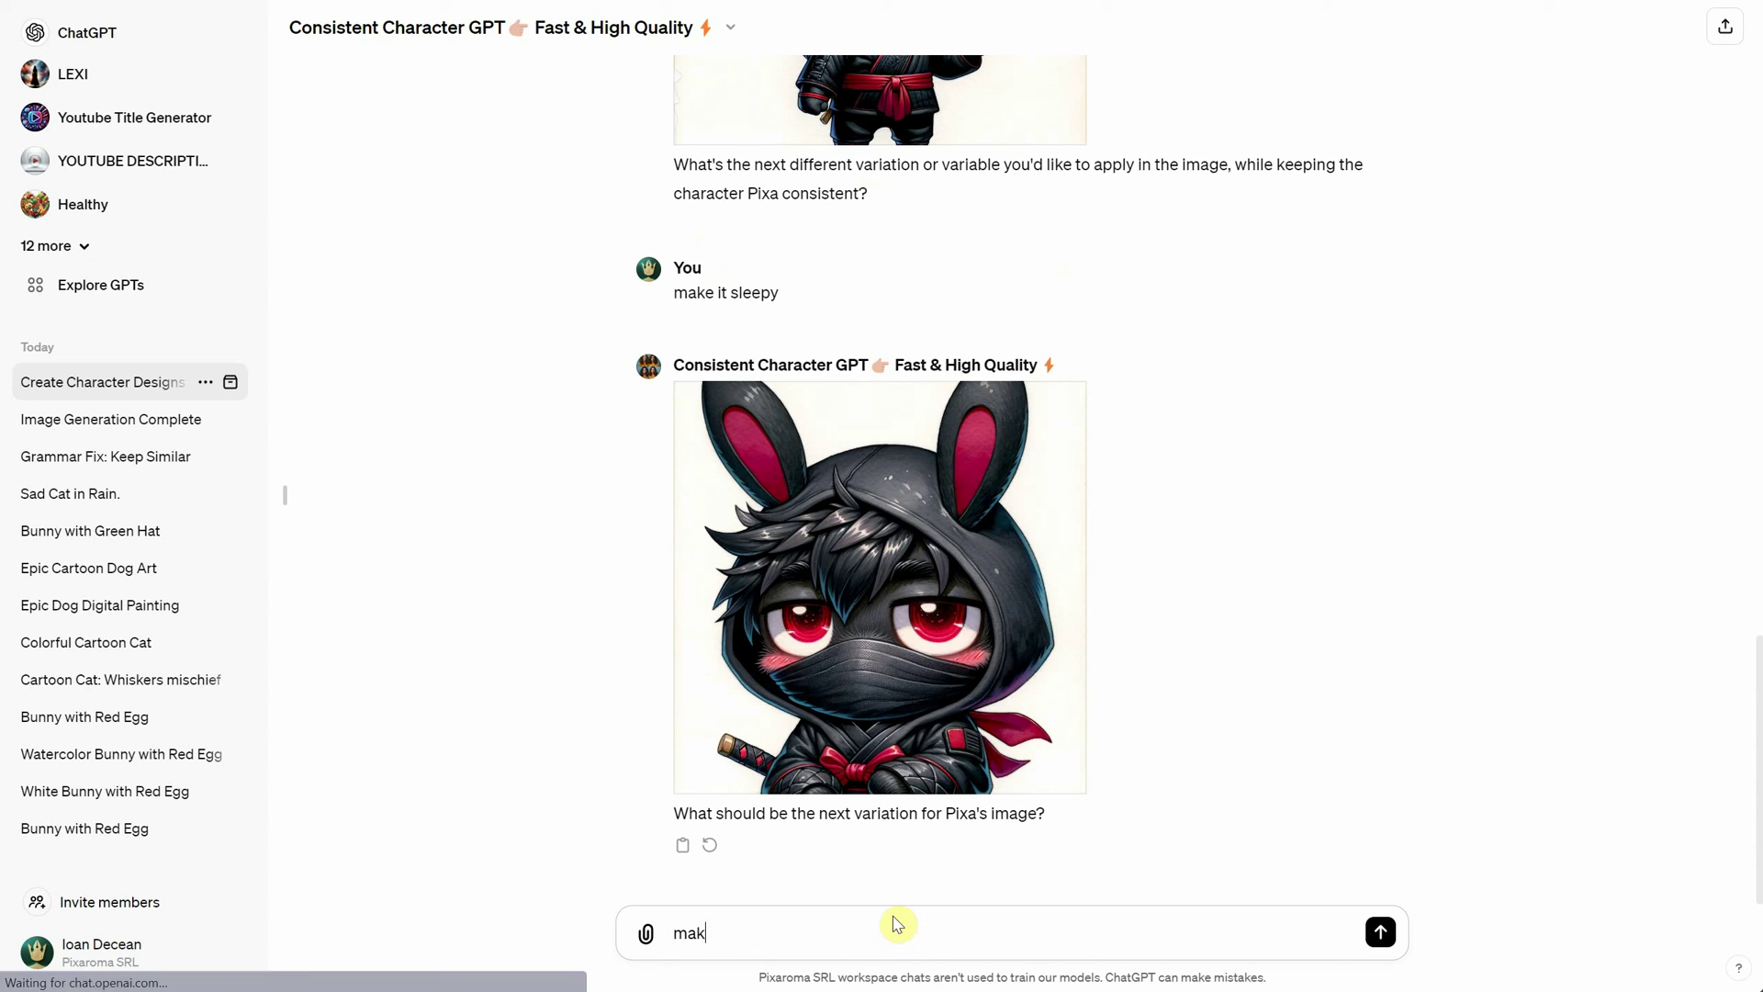
{"action": "key", "text": "Return"}
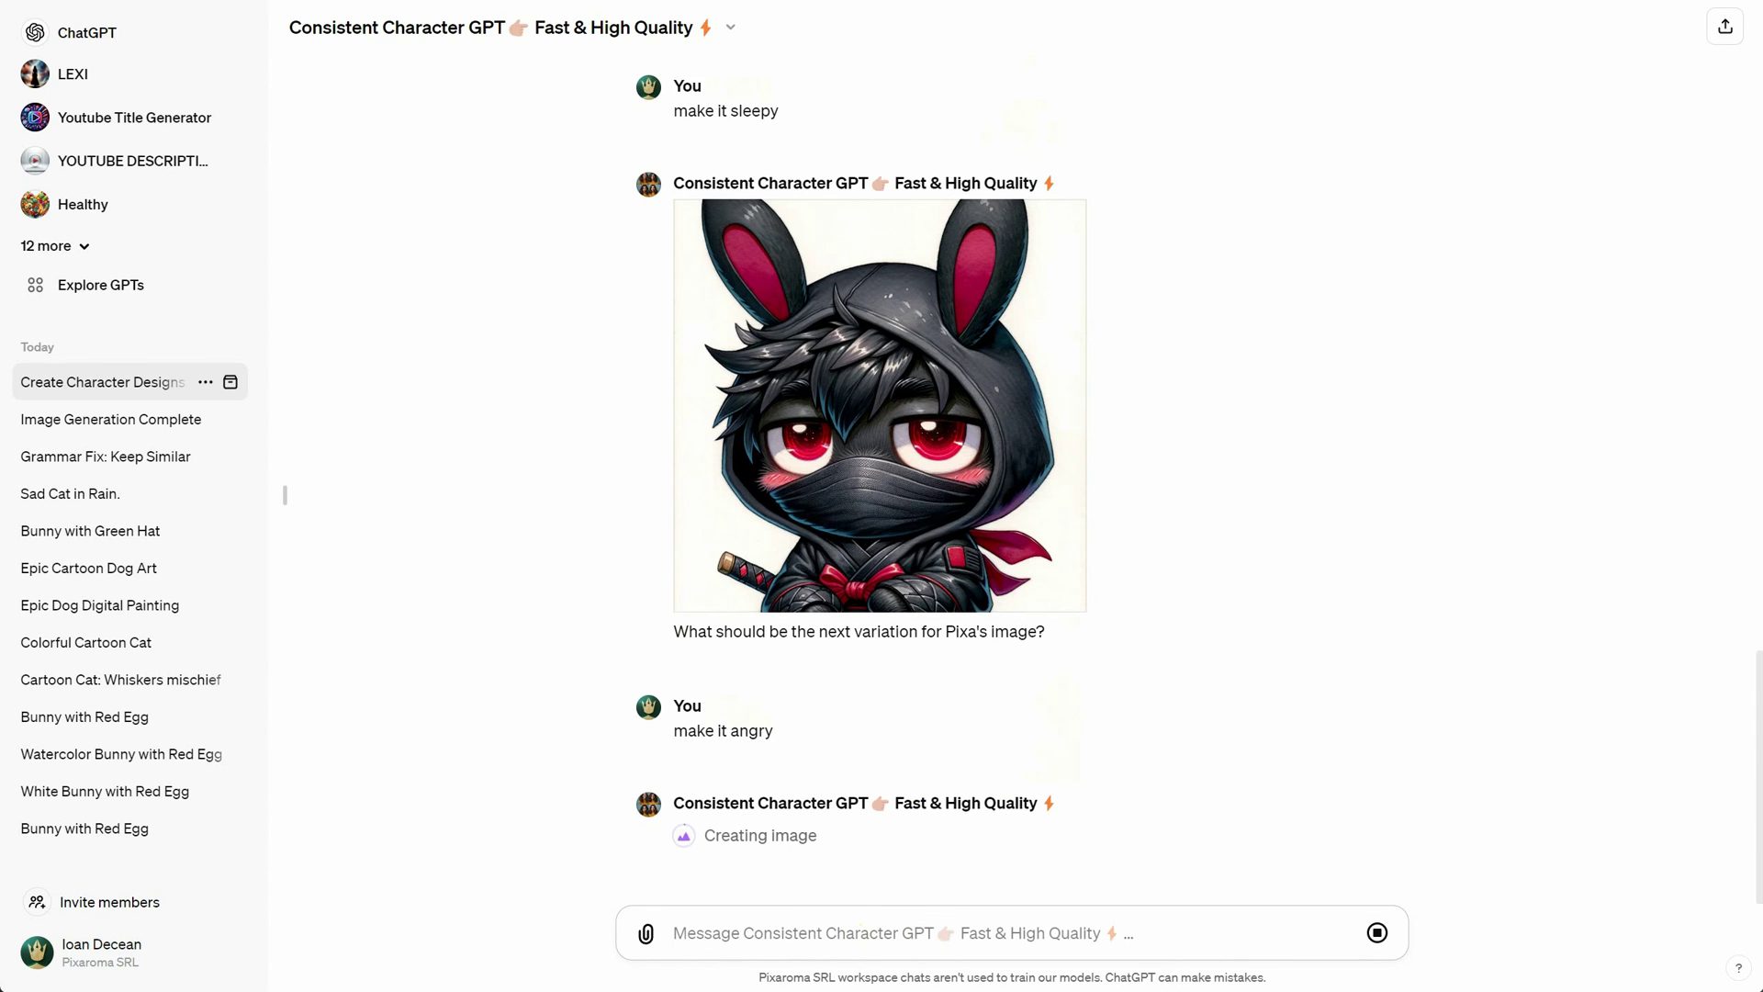
{"action": "scroll", "coordinate": [1180, 574], "scroll_direction": "up", "scroll_amount": 5}
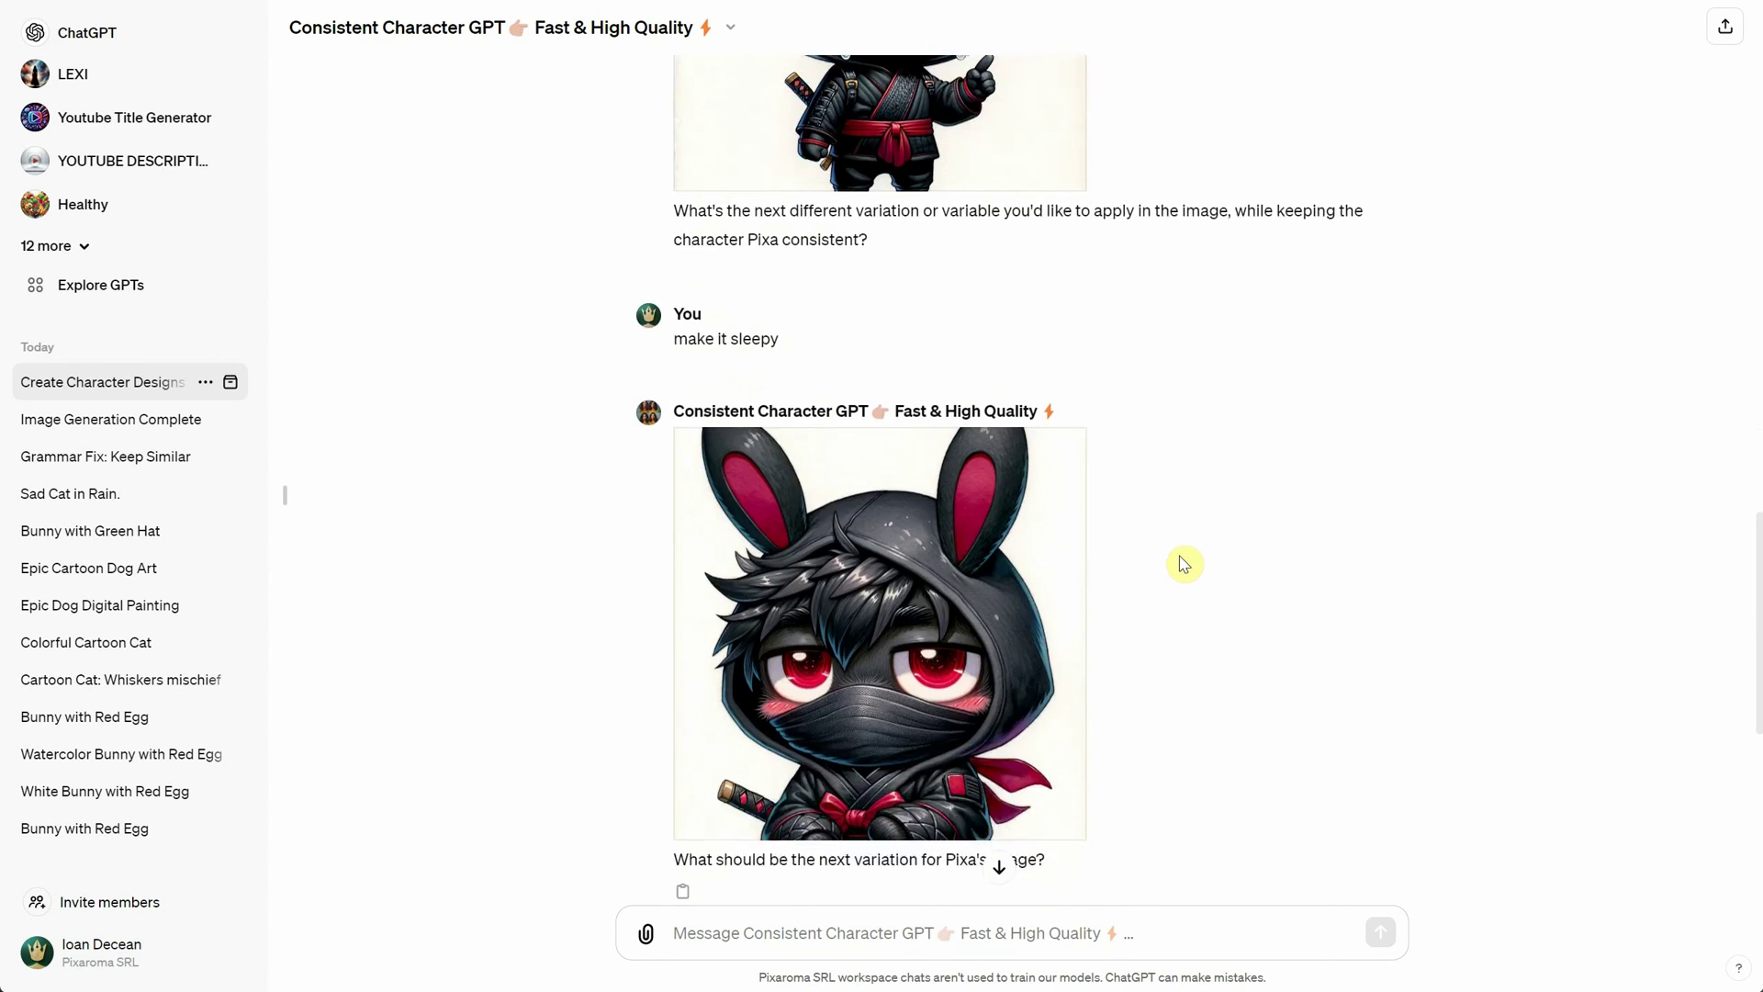
{"action": "scroll", "coordinate": [1185, 563], "scroll_direction": "down", "scroll_amount": 7}
Step: Generate a new scene for Pixa with the request "make it underwater"
{"action": "left_click", "coordinate": [820, 914]}
{"action": "type", "text": "make it "}
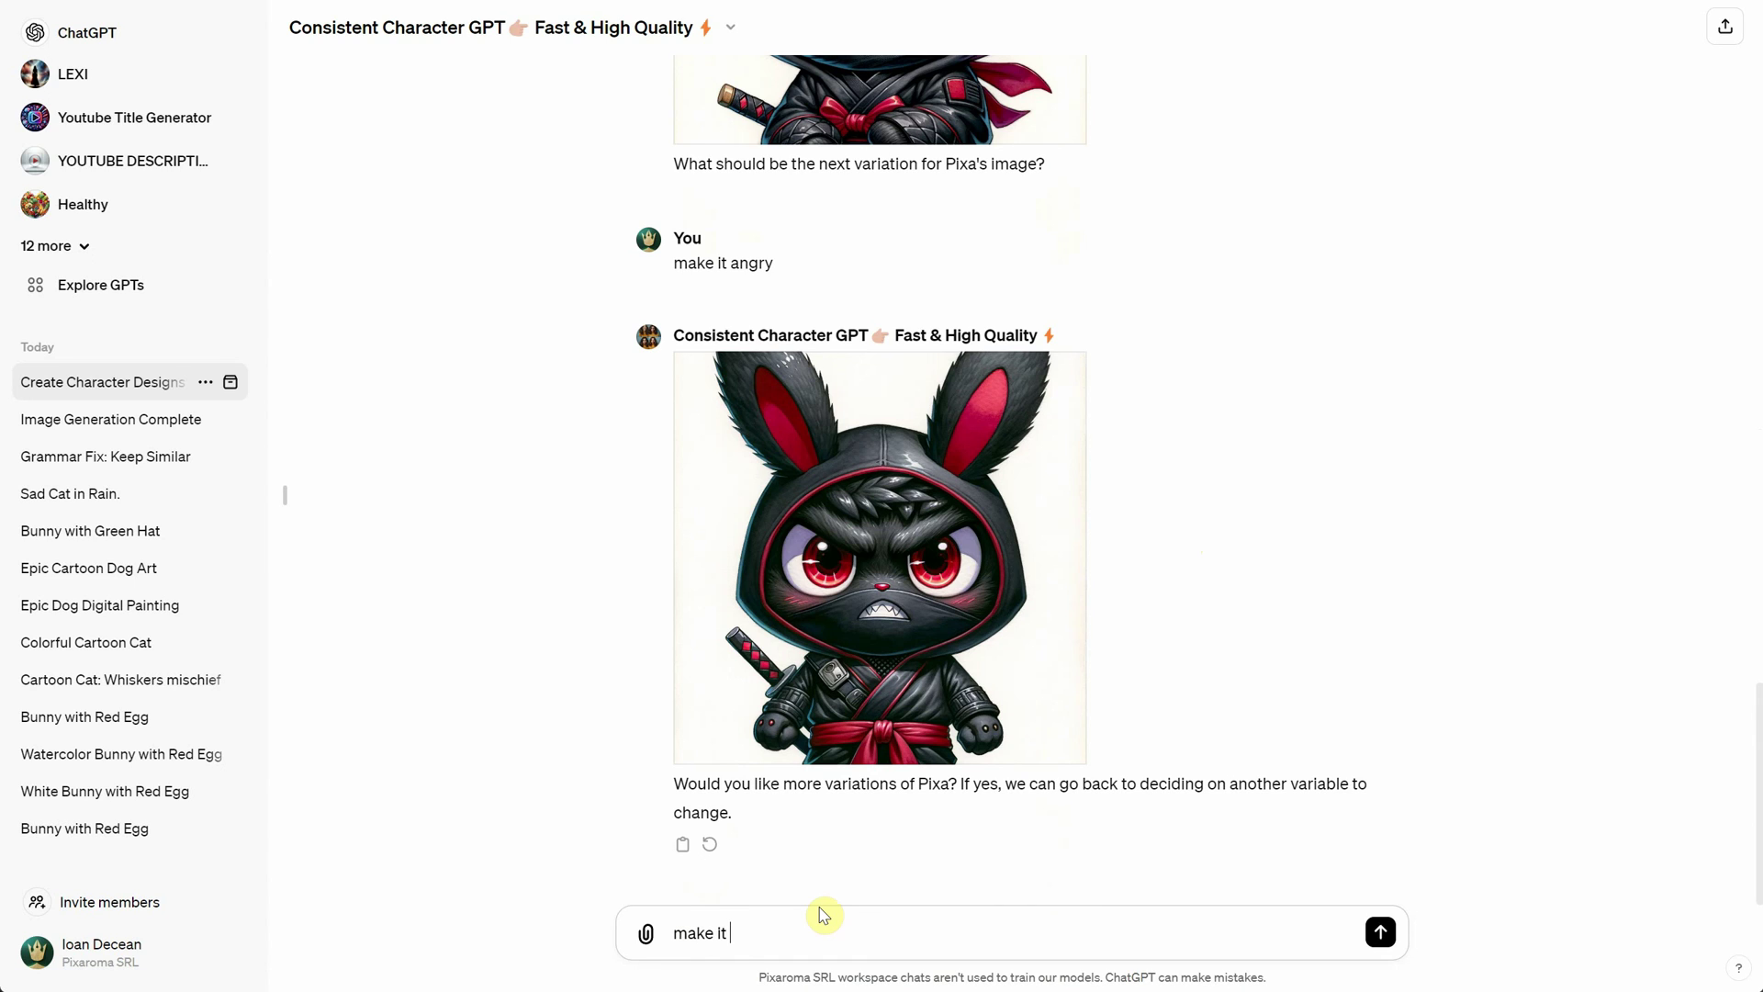
{"action": "type", "text": "underwater"}
{"action": "key", "text": "Return"}
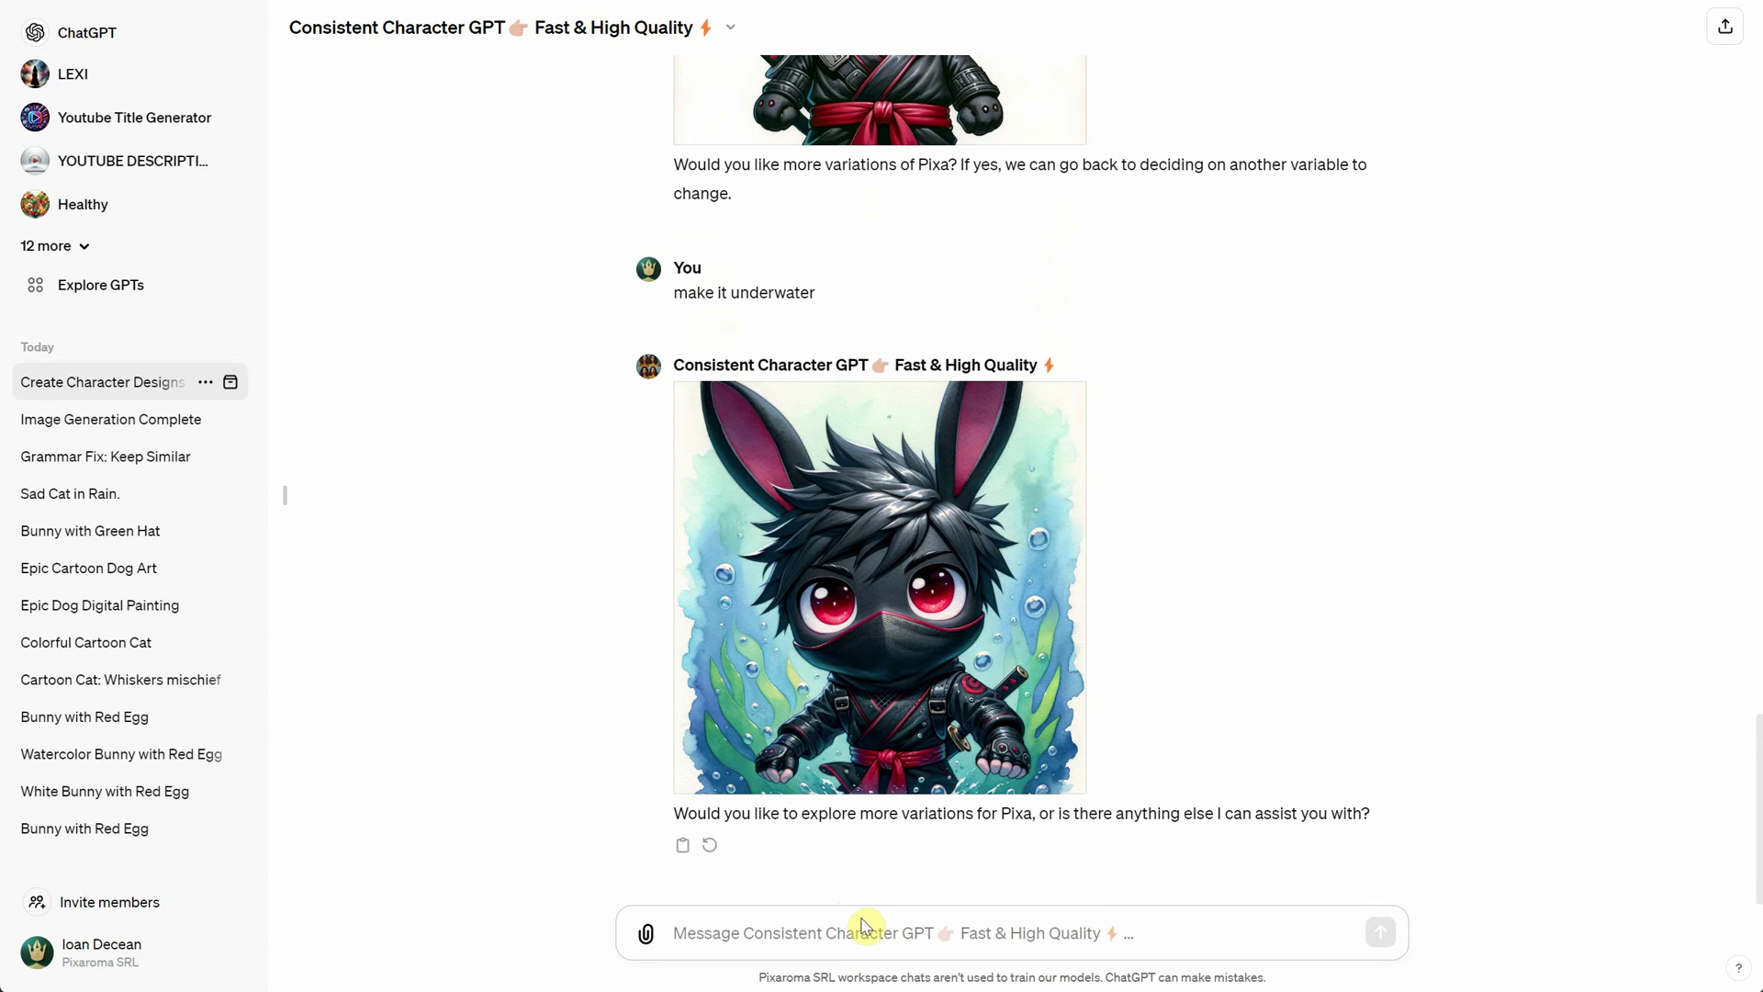
Step: Request the variation "make it in a cave with light coming from the top, a treasure cave, with gold and gems"
{"action": "type", "text": "make it in"}
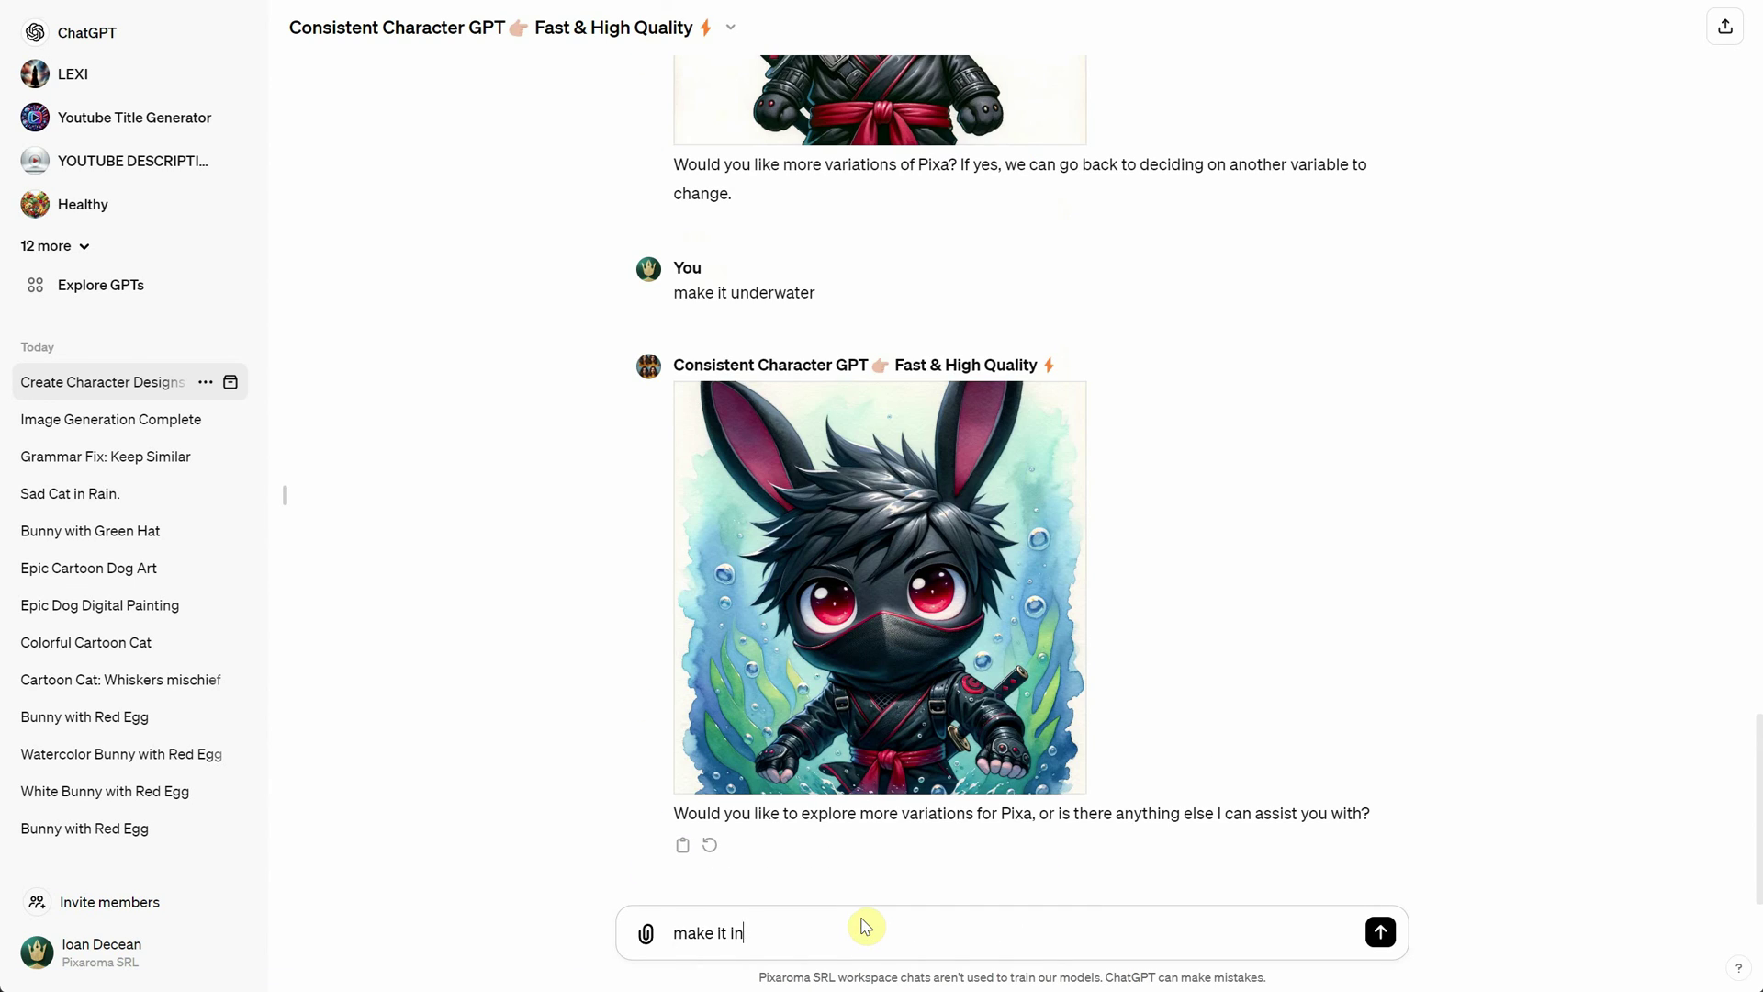
{"action": "type", "text": " a cave with light coming from the top, a treasure cave, with g"}
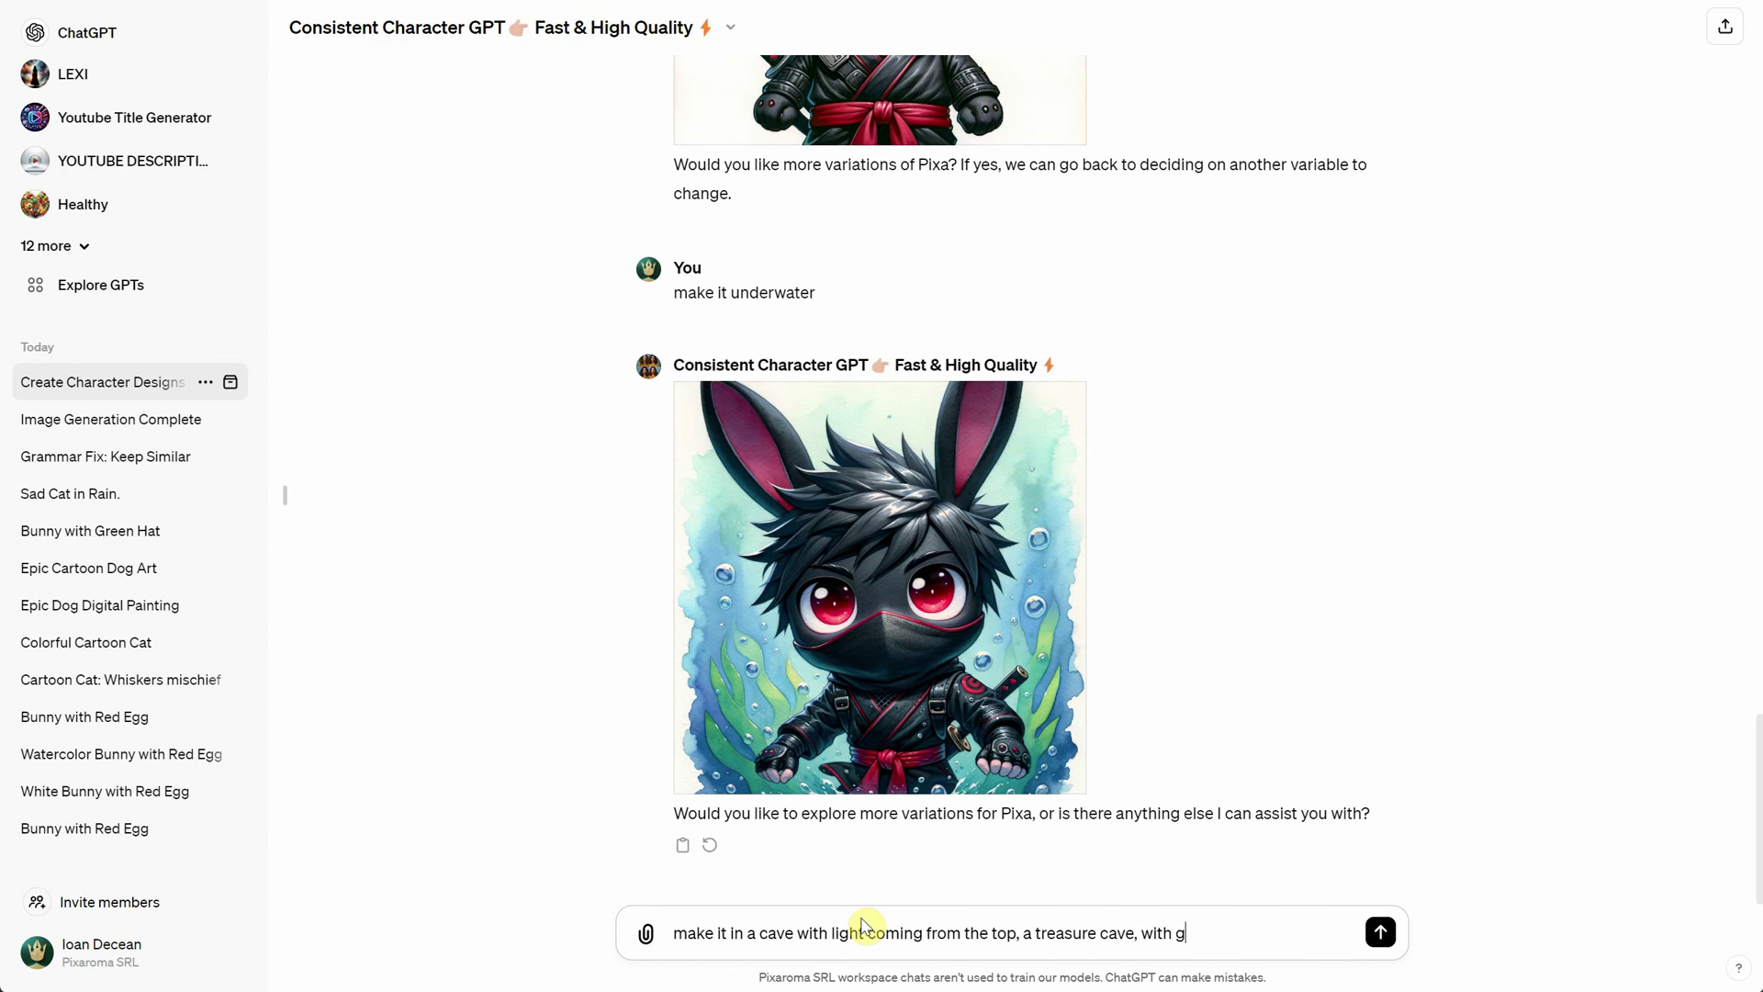
{"action": "type", "text": "old and gems"}
{"action": "key", "text": "Return"}
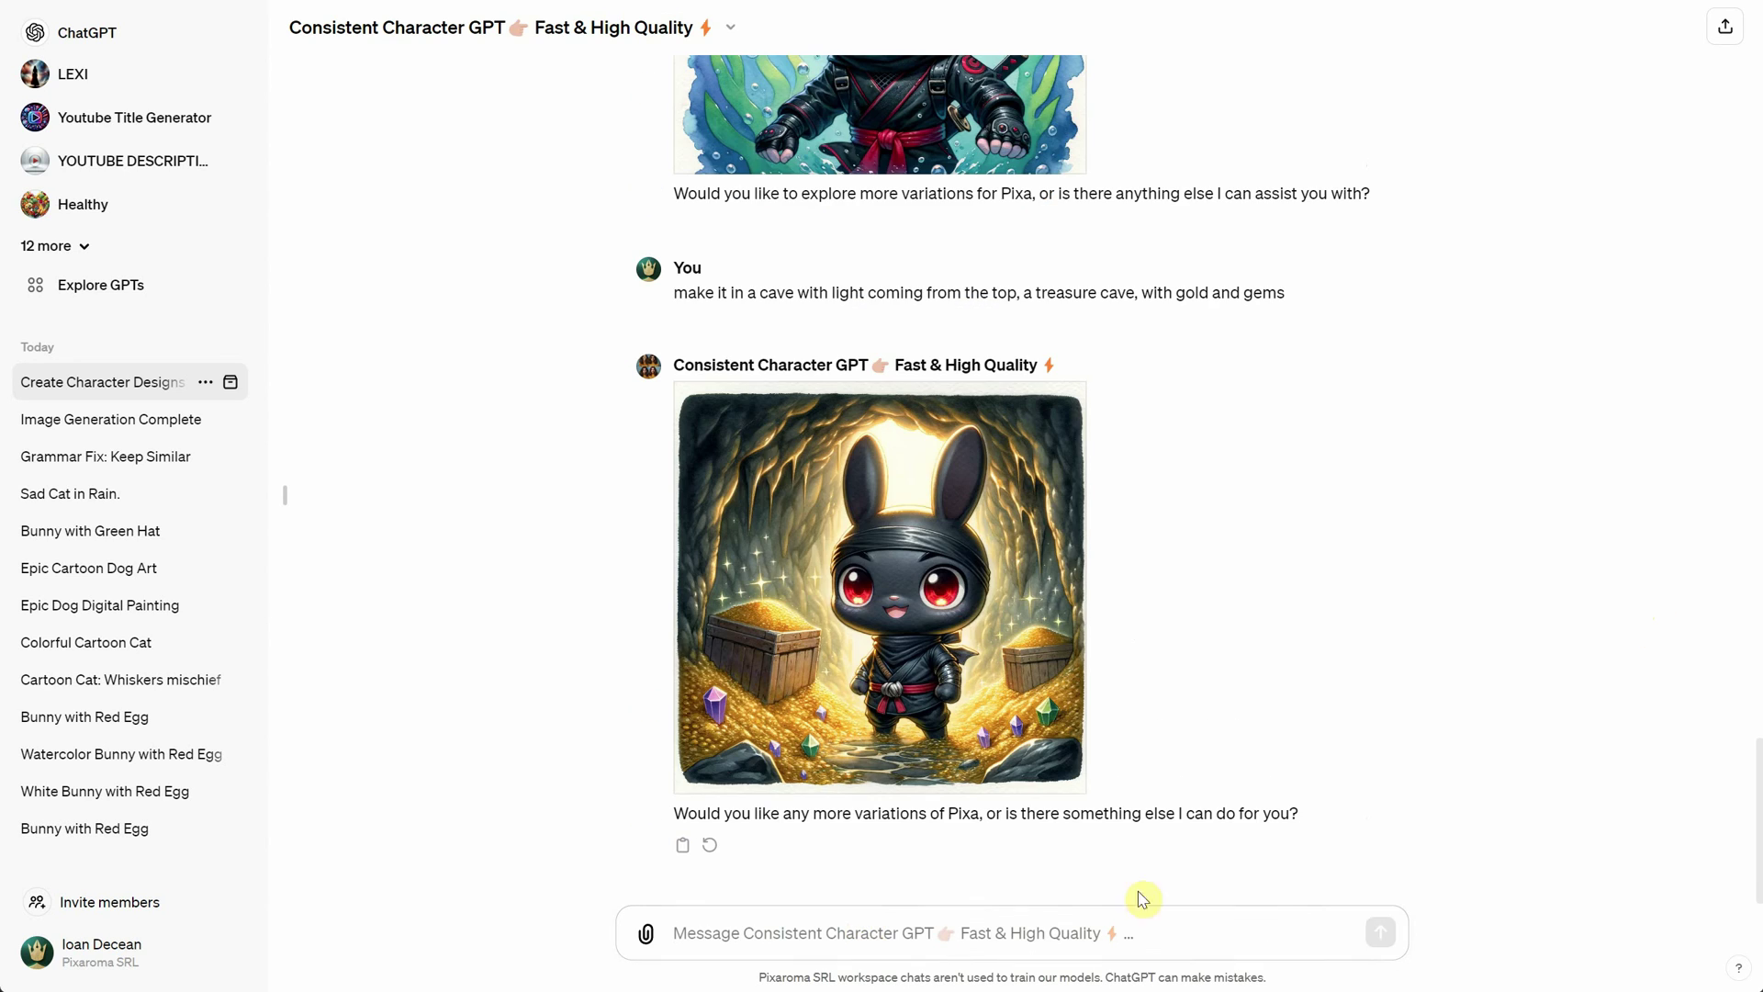
Step: Request "make it so it say goodbye to the camera, in a fantasy forest, wawing hand" and enlarge the generated image
{"action": "type", "text": "make it so it say goodb"}
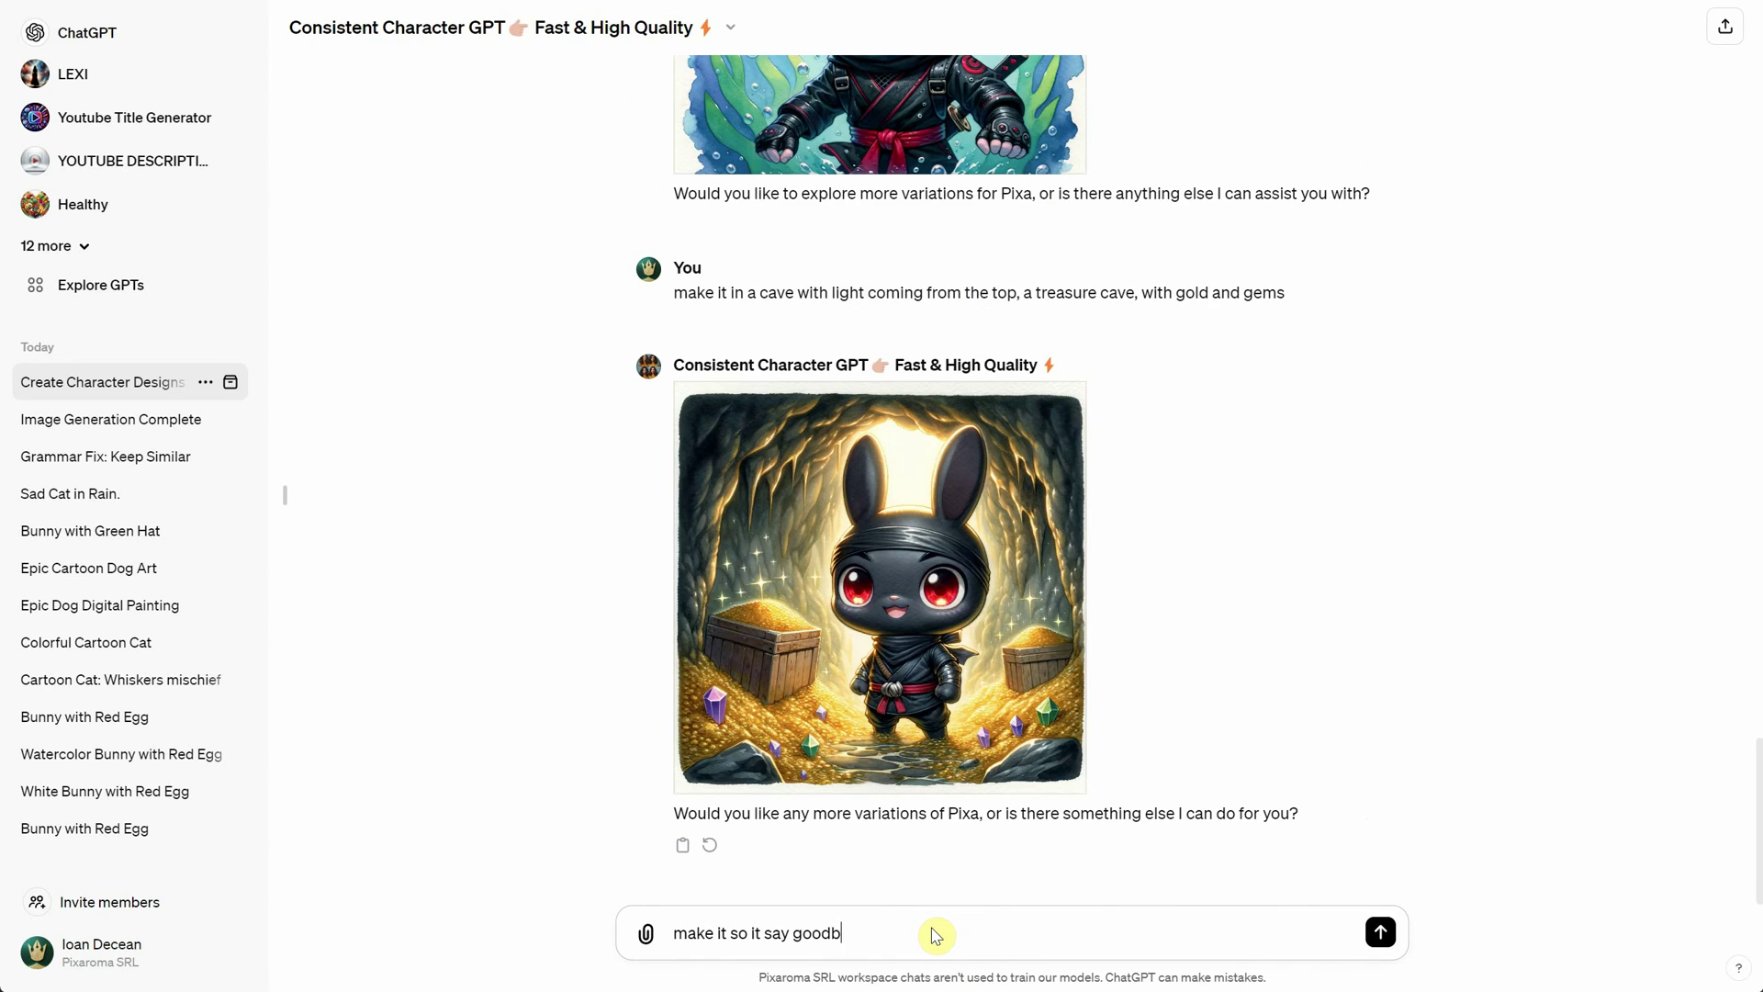
{"action": "type", "text": ", waving hand"}
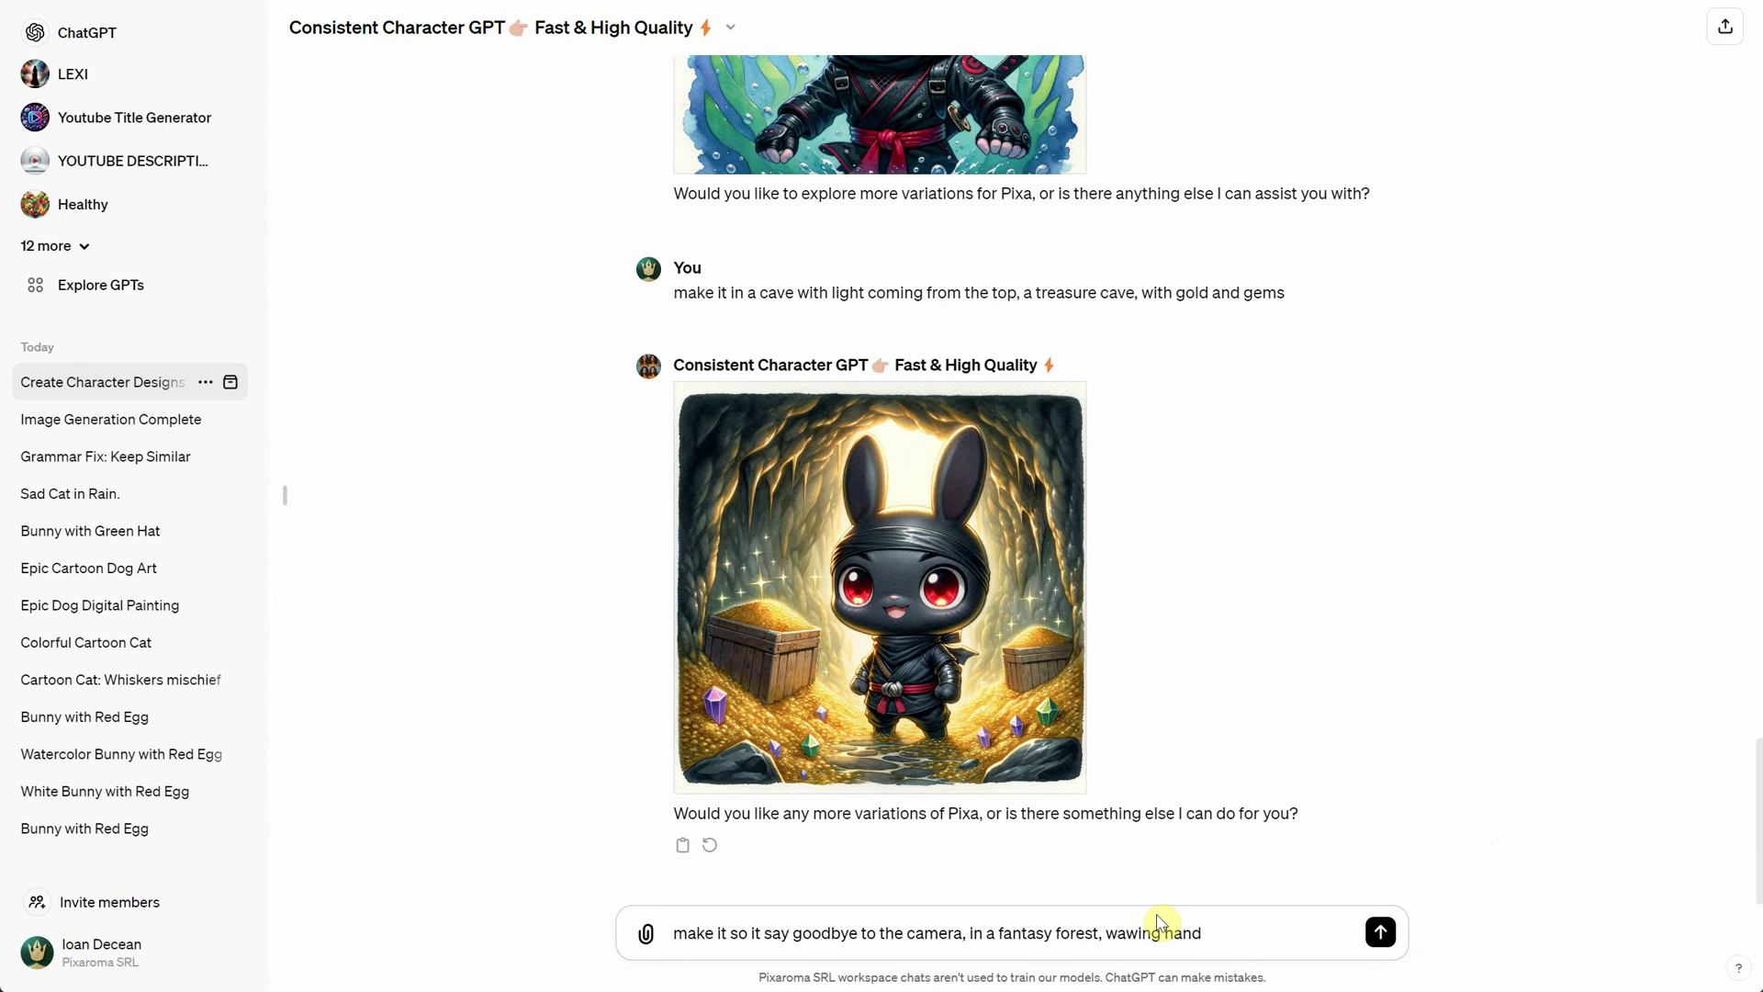
{"action": "key", "text": "Return"}
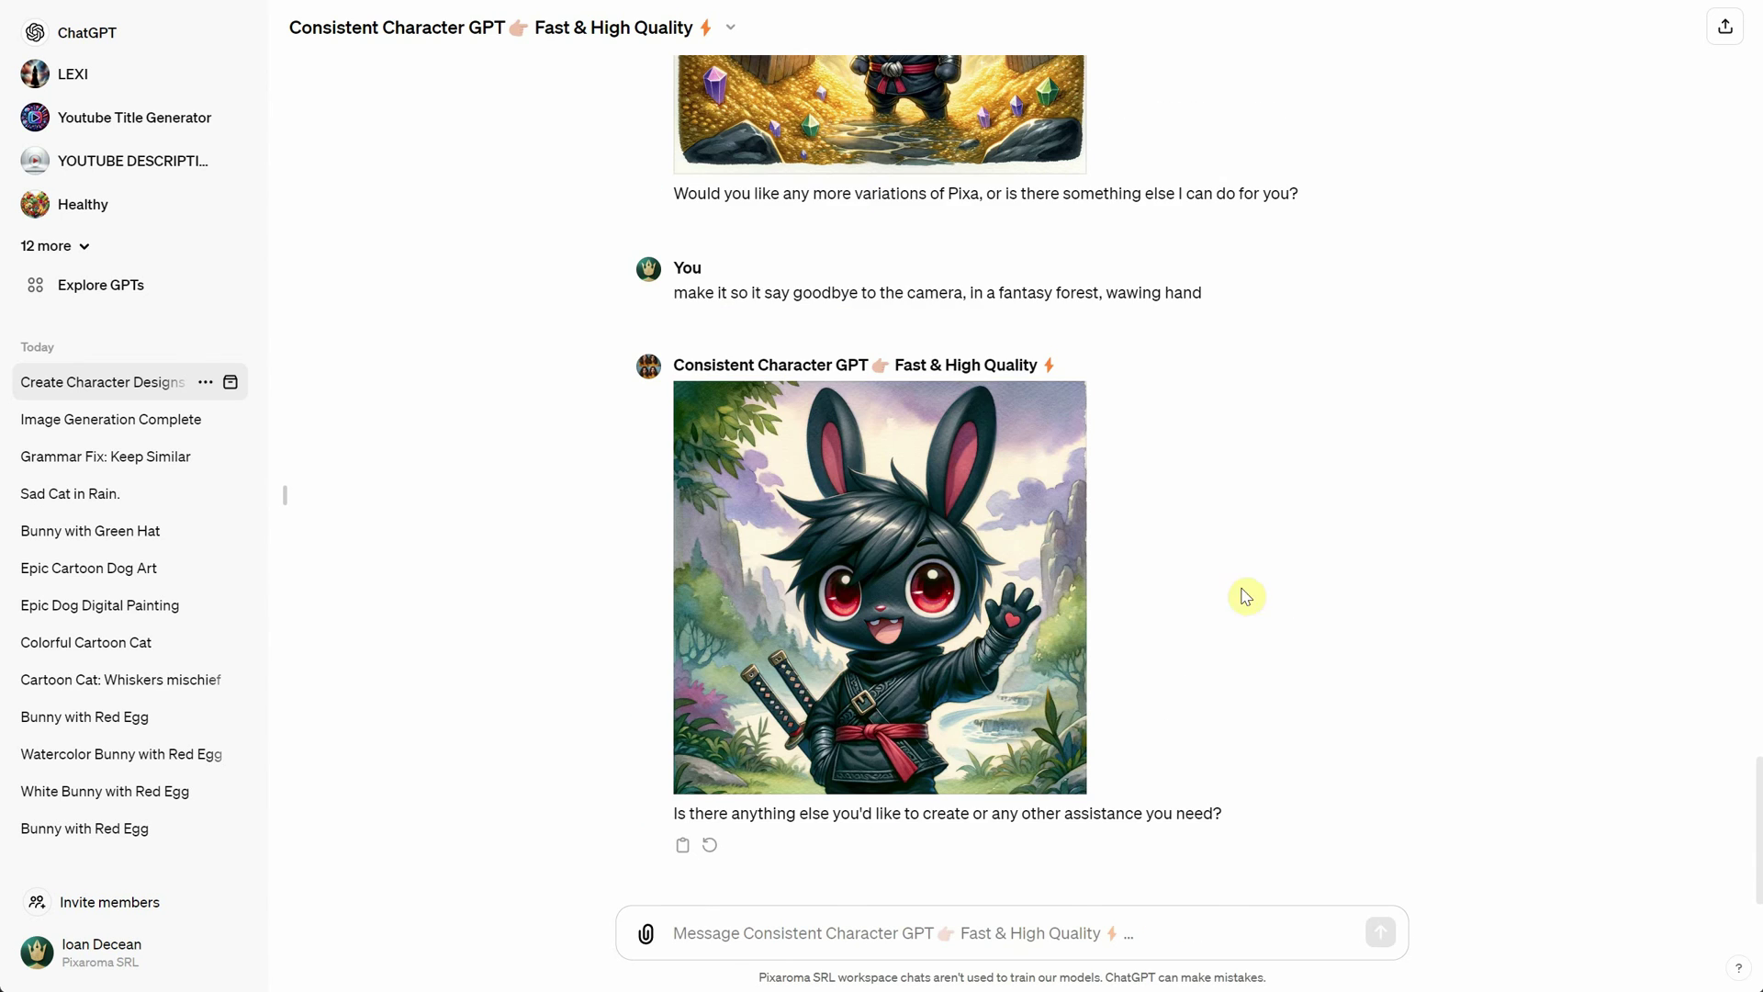
{"action": "left_click", "coordinate": [1021, 661]}
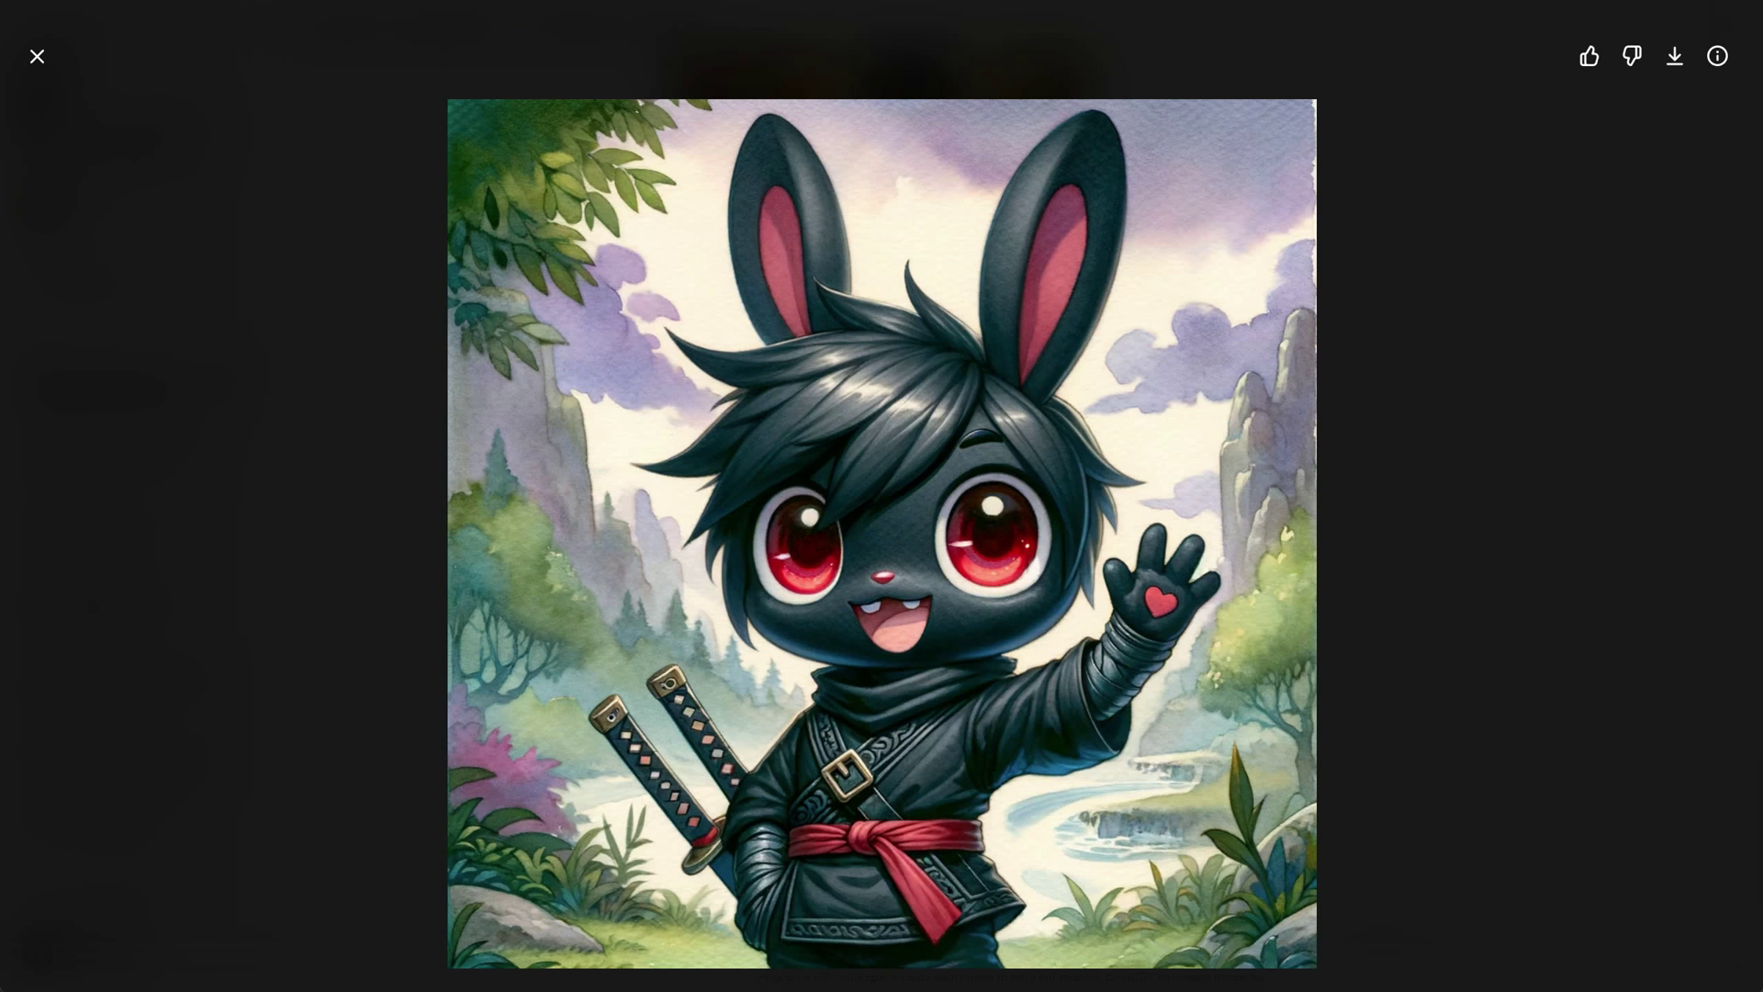